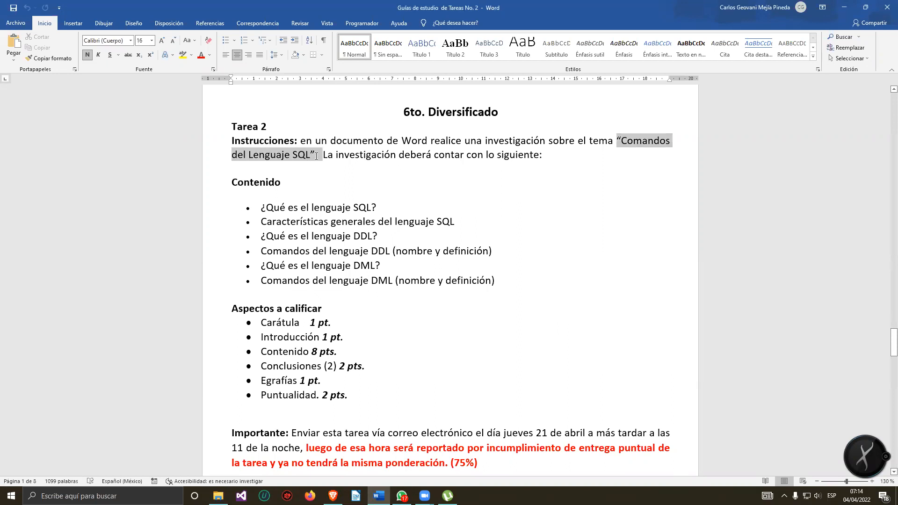
# Highlight, one after another, the Contenido items on SQL, its general characteristics, the DDL language and the DDL commands.
pyautogui.click(341, 172)
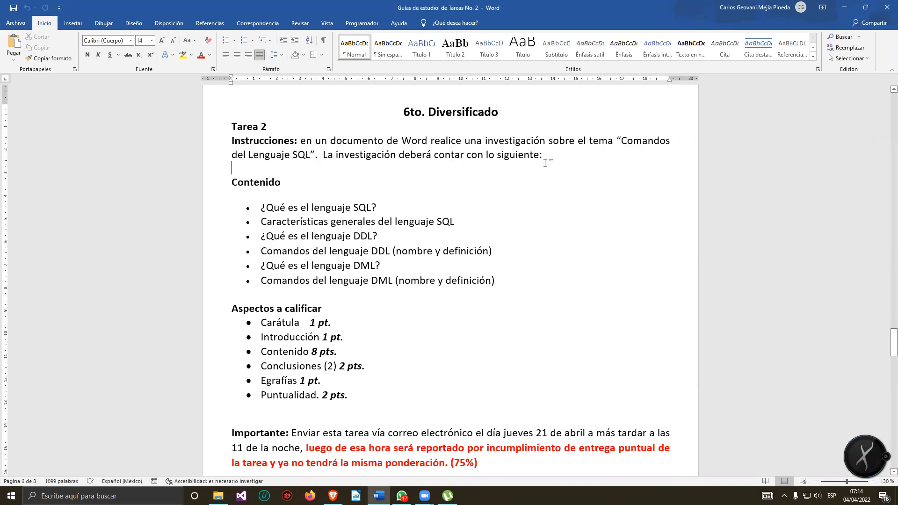
pyautogui.moveTo(387, 204); pyautogui.dragTo(259, 205)
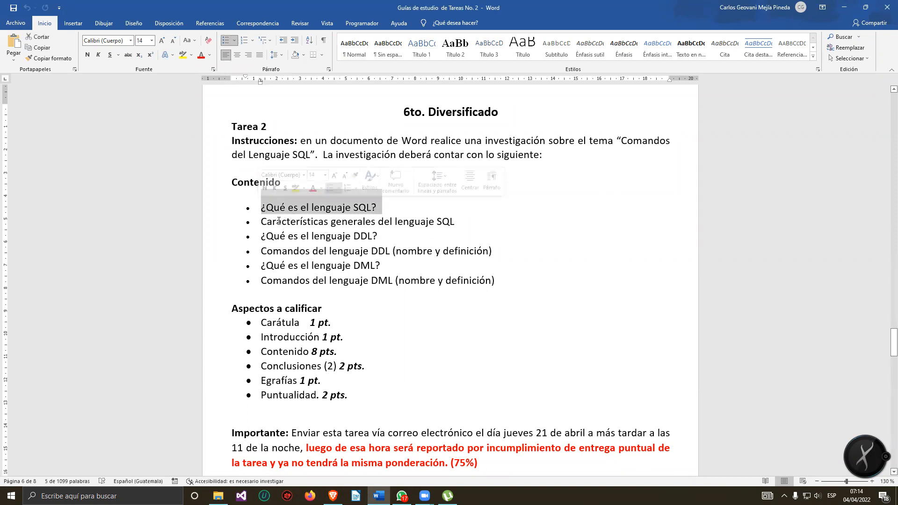
pyautogui.moveTo(261, 221); pyautogui.dragTo(463, 223)
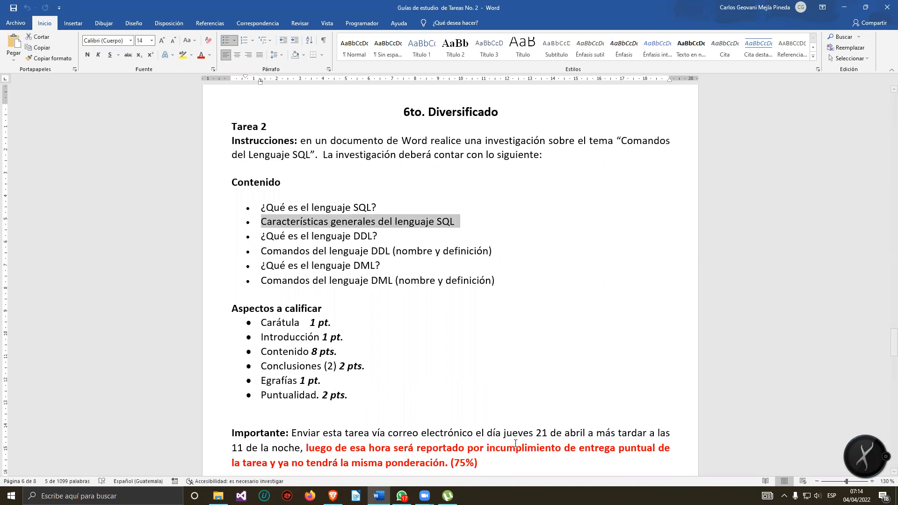
pyautogui.moveTo(389, 238); pyautogui.dragTo(265, 241)
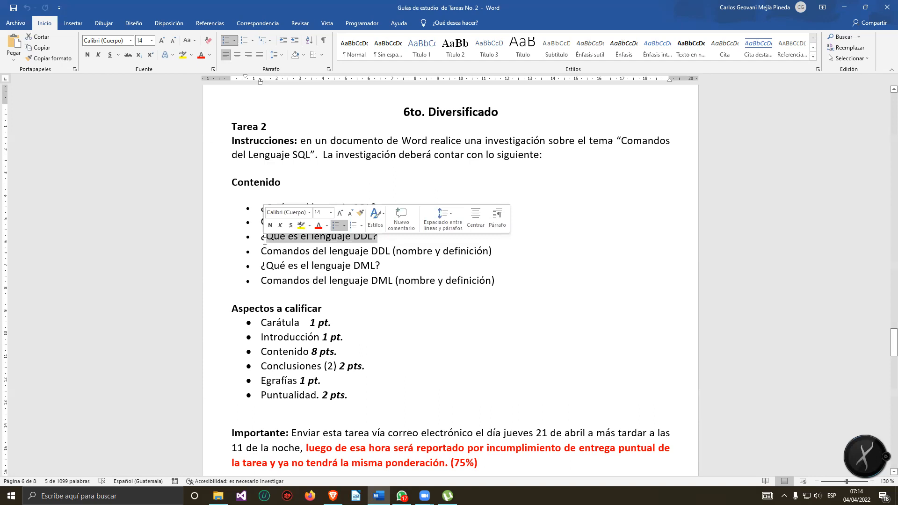
pyautogui.moveTo(261, 252); pyautogui.dragTo(504, 252)
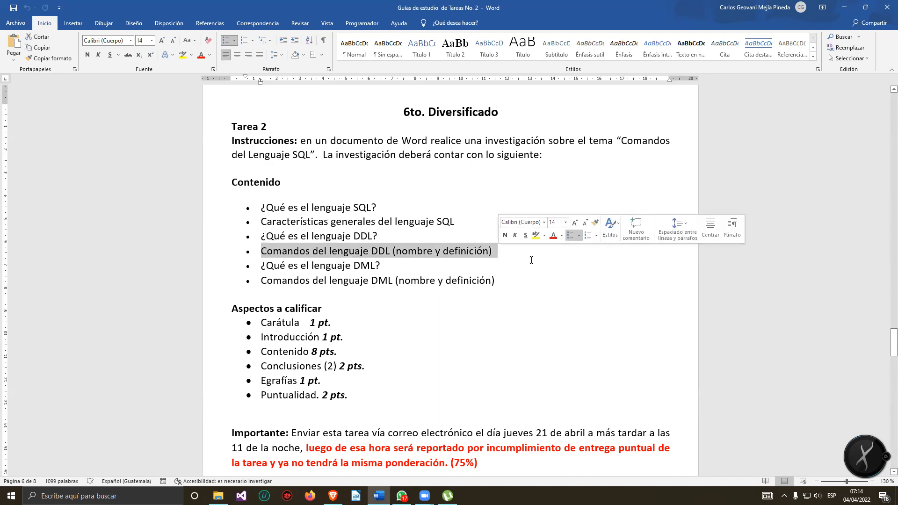
pyautogui.click(565, 263)
# Add a sample "Select :" entry below the Importante note, with a long row of x characters standing in for its definition.
pyautogui.scroll(-1, 556, 247)
pyautogui.scroll(-5, 556, 247)
pyautogui.click(357, 345)
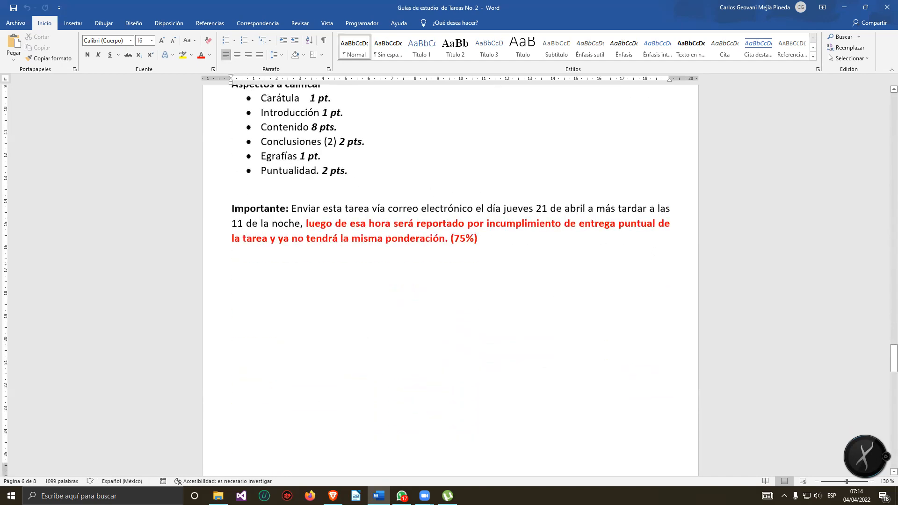
pyautogui.write('Sele')
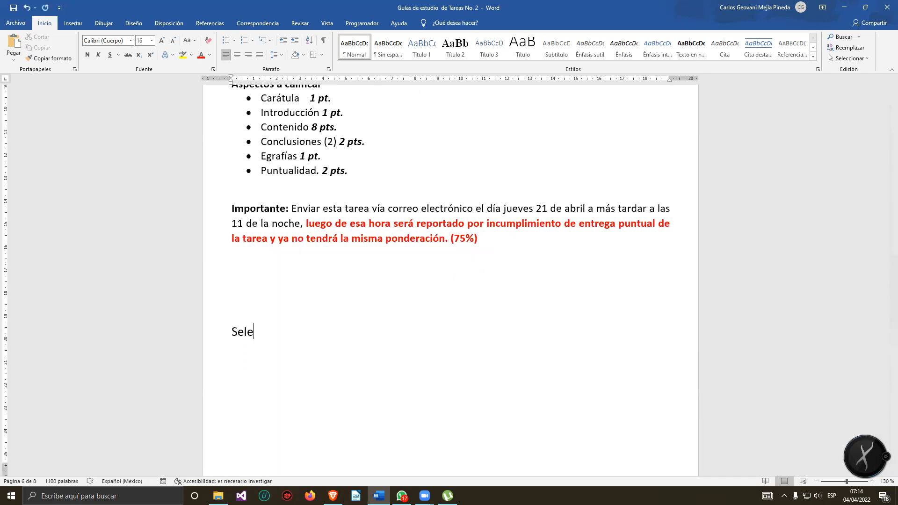
pyautogui.write('ct : xxxxxxxxxxxxxxxxxxxxxxxxxxxxxxxxxxxxxxxxxxxxxxxxxxxxxxxx')
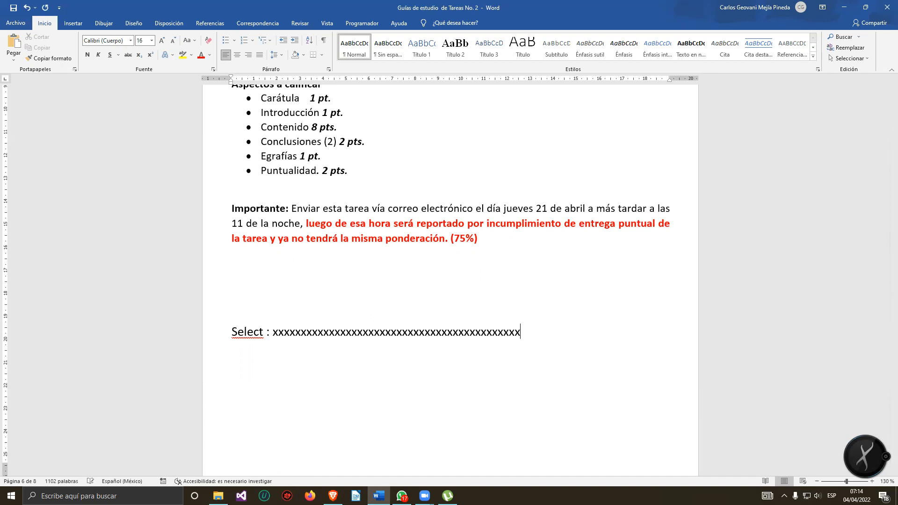
pyautogui.write('xxxxxxxxxxxxxxxxxxxxxxxxx')
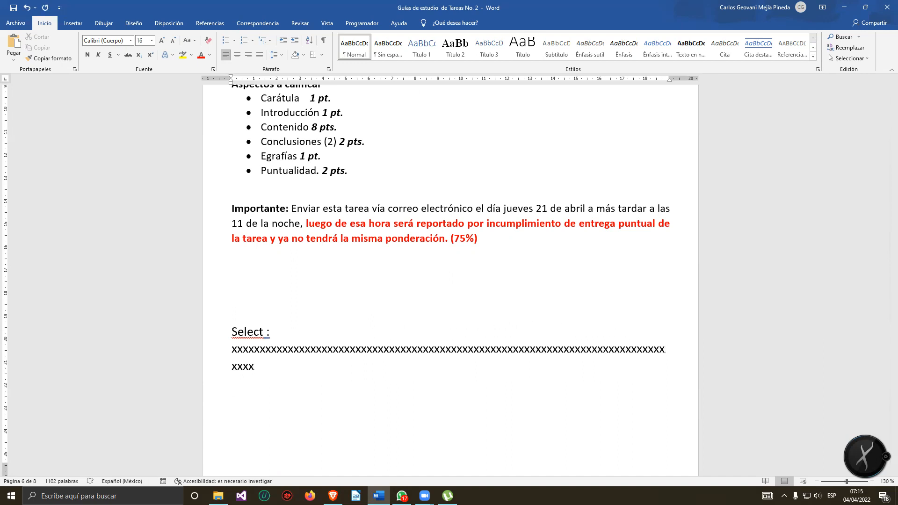
# Add a second sample entry "Insert:" on a new line, with a row of x characters as its placeholder definition.
pyautogui.press('Return')
pyautogui.write('Insewr')
pyautogui.press('BackSpace')
pyautogui.press('BackSpace')
pyautogui.write('tr:')
pyautogui.press('BackSpace')
pyautogui.press('BackSpace')
pyautogui.press('BackSpace')
pyautogui.write('rt: xxxxxxxxxxxxxxxxxxxxxxxxxxxxxxxxxxxxxxxxxxxxxxxxxxxxxxxxxxxxx')
# Highlight the DML commands item in the Contenido list, and the name and placeholder definition of the Select sample.
pyautogui.scroll(5, 474, 202)
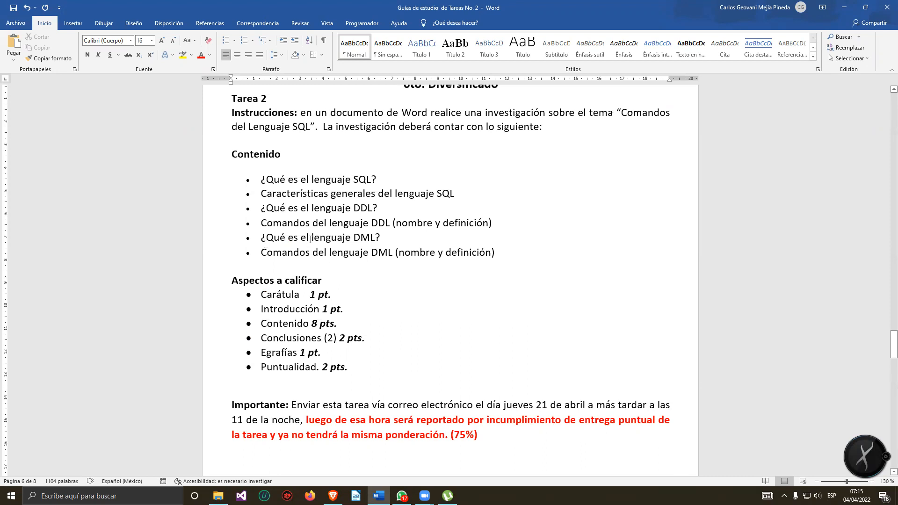
pyautogui.moveTo(380, 238); pyautogui.dragTo(396, 252)
pyautogui.click(337, 279)
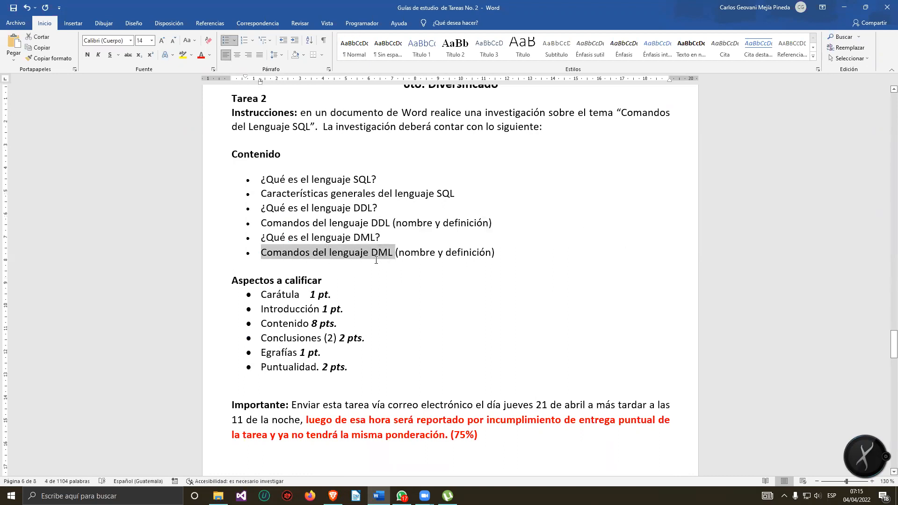
pyautogui.scroll(-1, 400, 267)
pyautogui.scroll(-5, 399, 267)
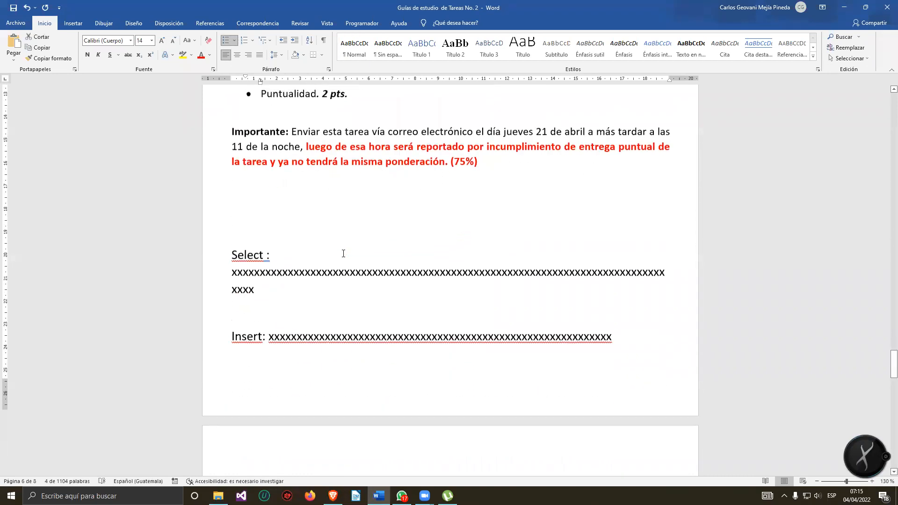
pyautogui.scroll(4, 375, 275)
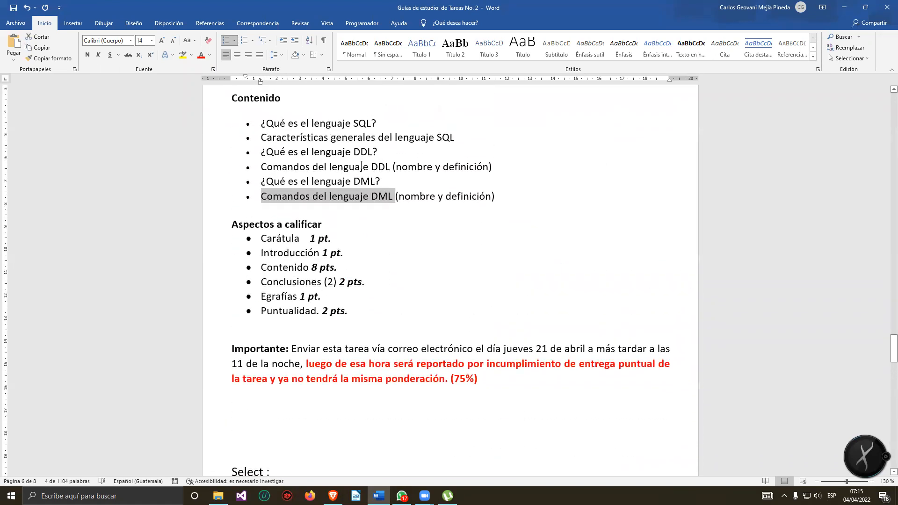
pyautogui.scroll(-2, 350, 172)
pyautogui.moveTo(275, 359); pyautogui.dragTo(221, 357)
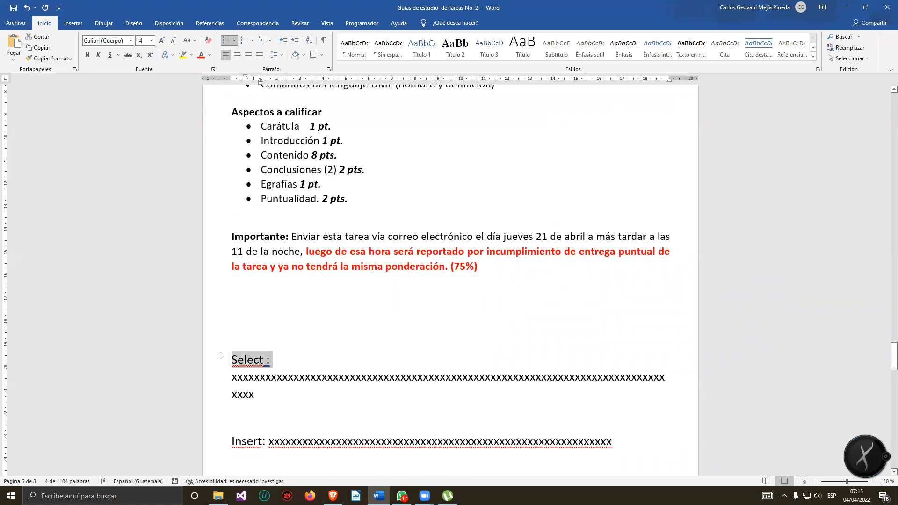
pyautogui.tripleClick(266, 393)
# Delete the Select and Insert sample entries and insert blank lines before the 4to. Perito Contador y Secretariado heading.
pyautogui.scroll(-2, 469, 359)
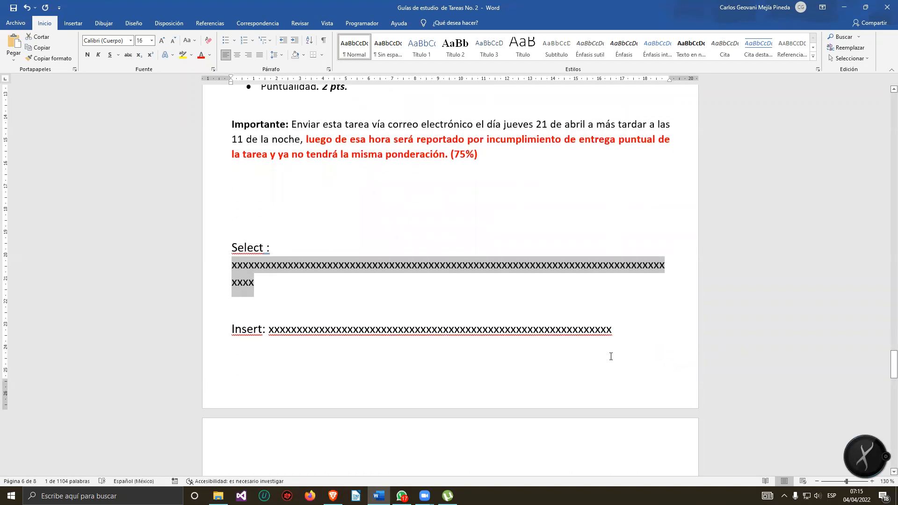
pyautogui.moveTo(609, 357); pyautogui.dragTo(227, 235)
pyautogui.press('Delete')
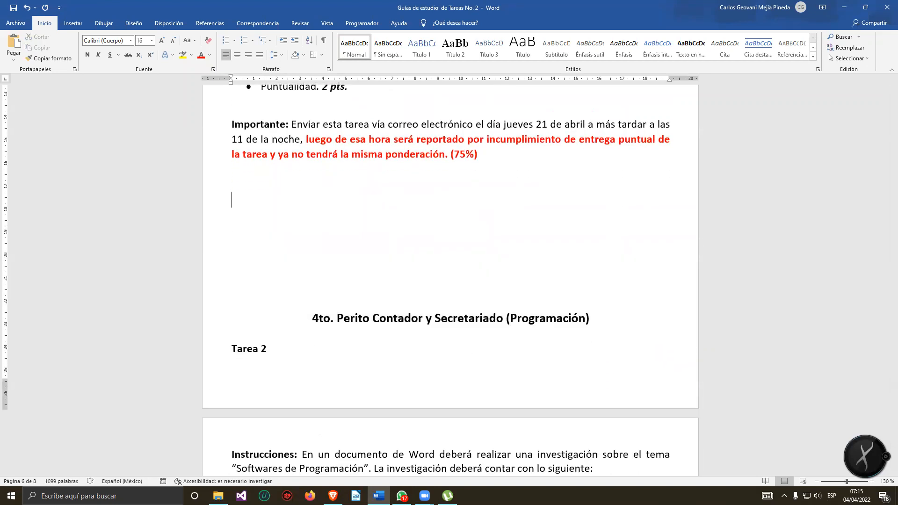
pyautogui.press('Return')
pyautogui.press('Return')
pyautogui.press('Return')
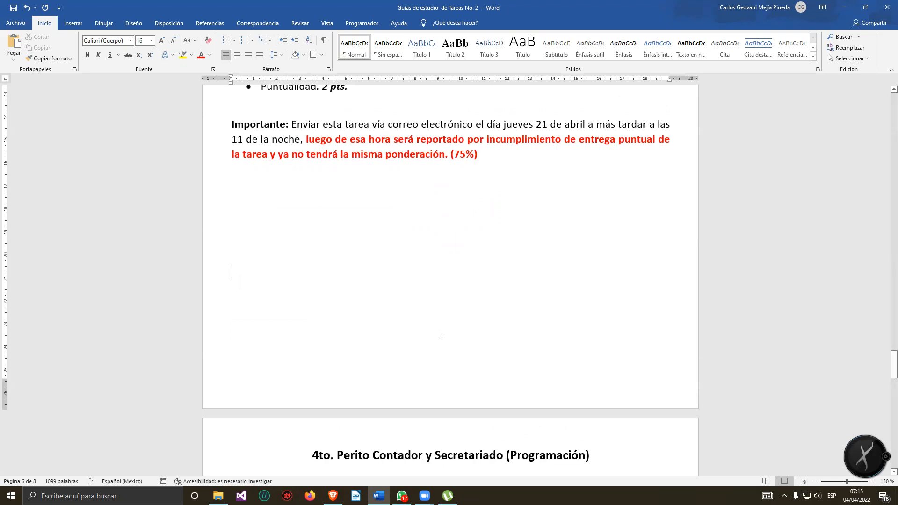
# Highlight the DDL and DML command items together in the Contenido list, and clear the selection.
pyautogui.scroll(4, 417, 226)
pyautogui.moveTo(497, 169); pyautogui.dragTo(261, 169)
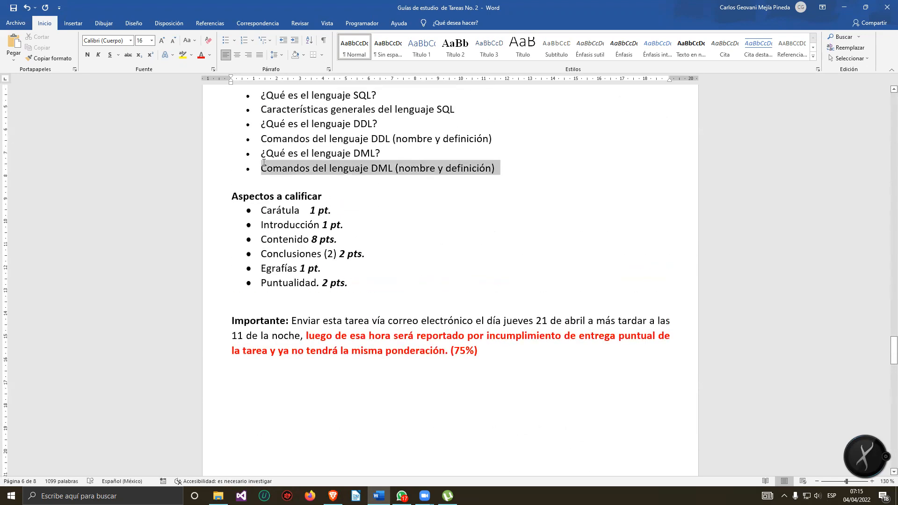
pyautogui.moveTo(496, 139); pyautogui.dragTo(261, 139)
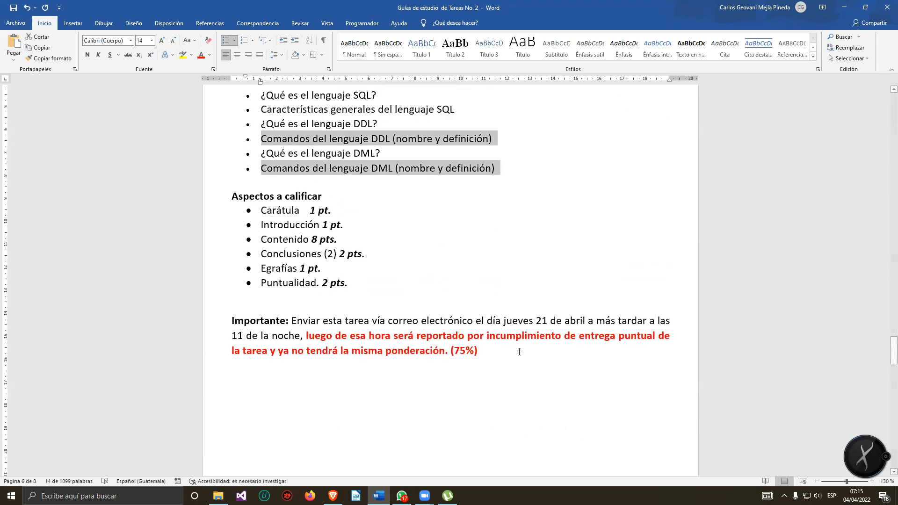
pyautogui.click(468, 199)
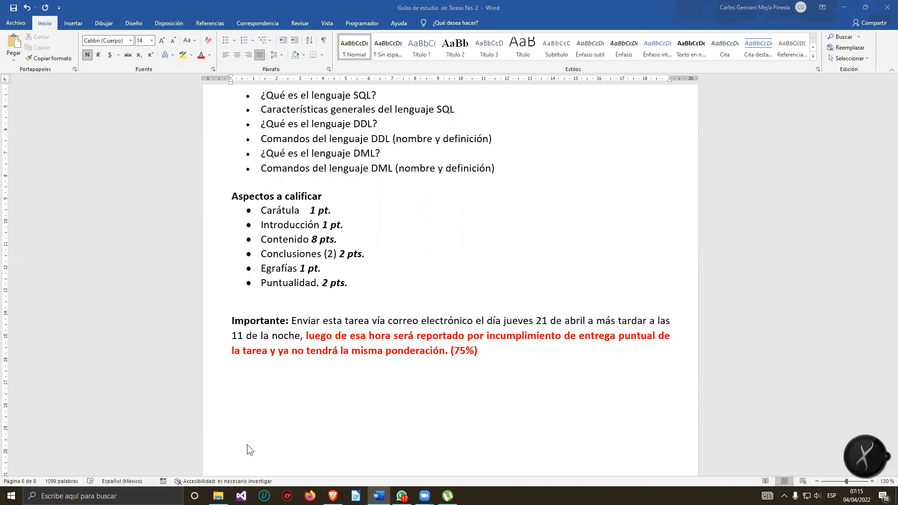
# Highlight the grading criteria under Aspectos a calificar one at a time, from Carátula through Puntualidad.
pyautogui.tripleClick(320, 210)
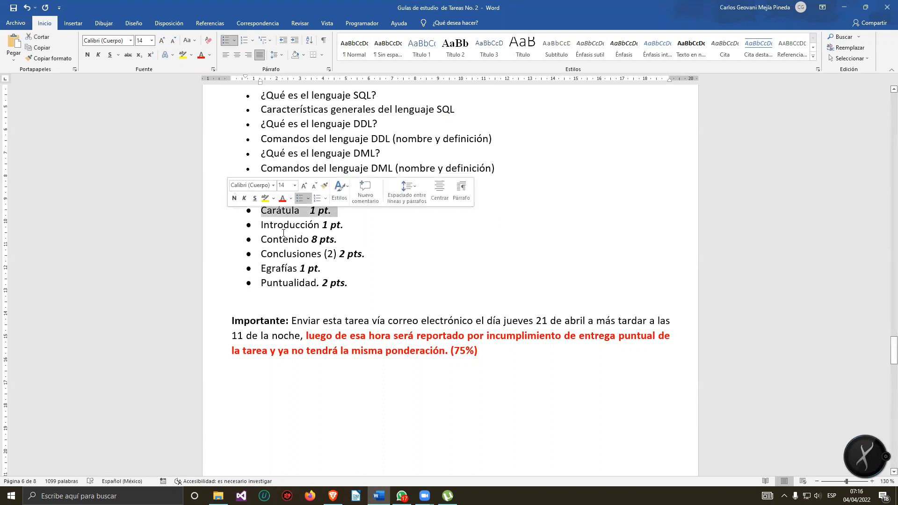
pyautogui.click(474, 262)
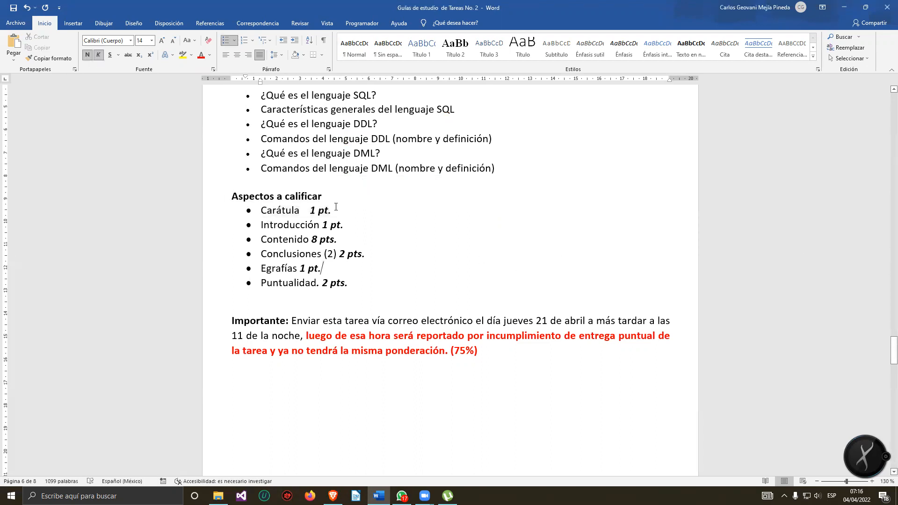
pyautogui.tripleClick(345, 226)
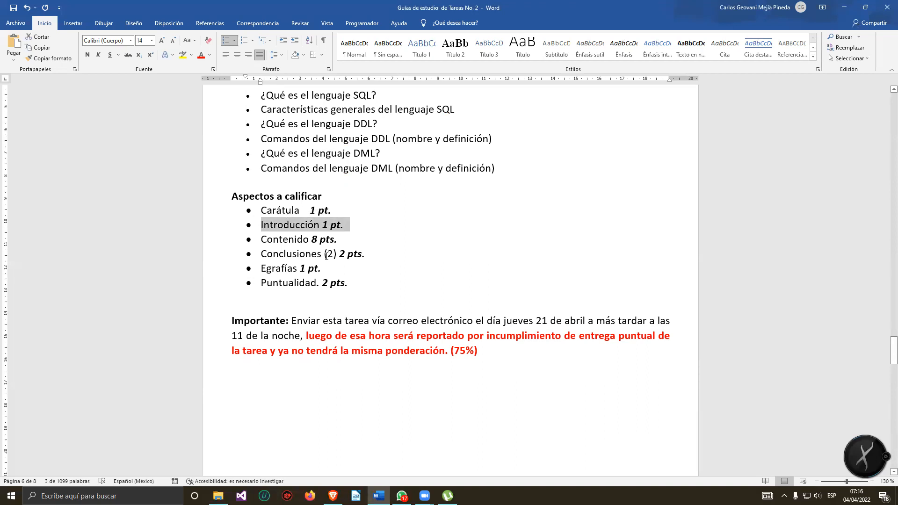
pyautogui.moveTo(338, 240); pyautogui.dragTo(305, 237)
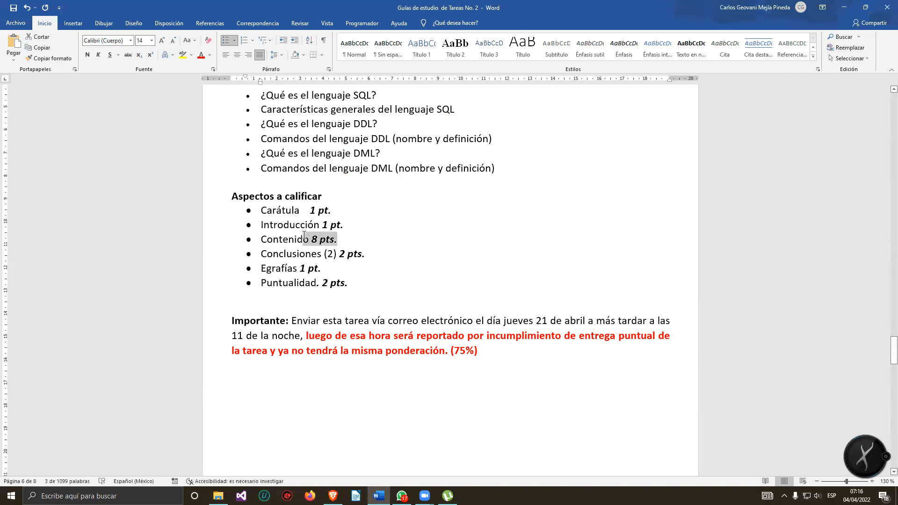
pyautogui.click(248, 254)
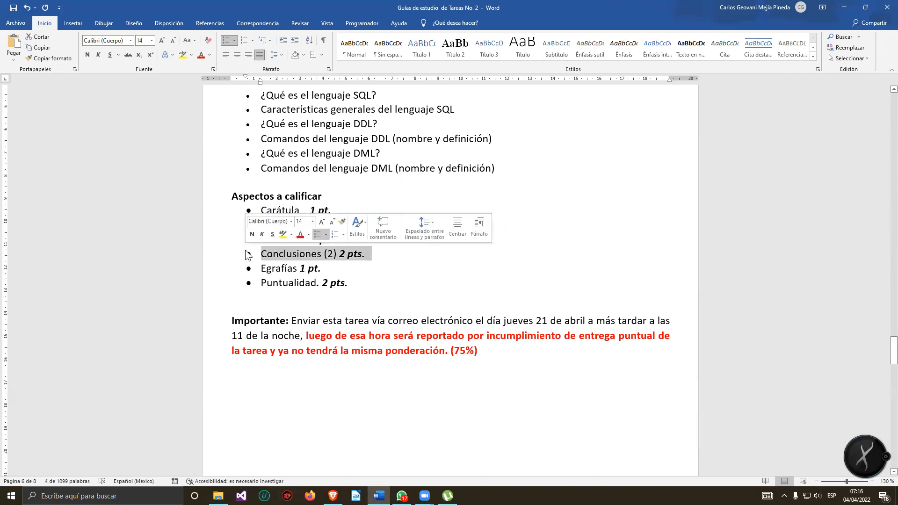
pyautogui.click(251, 269)
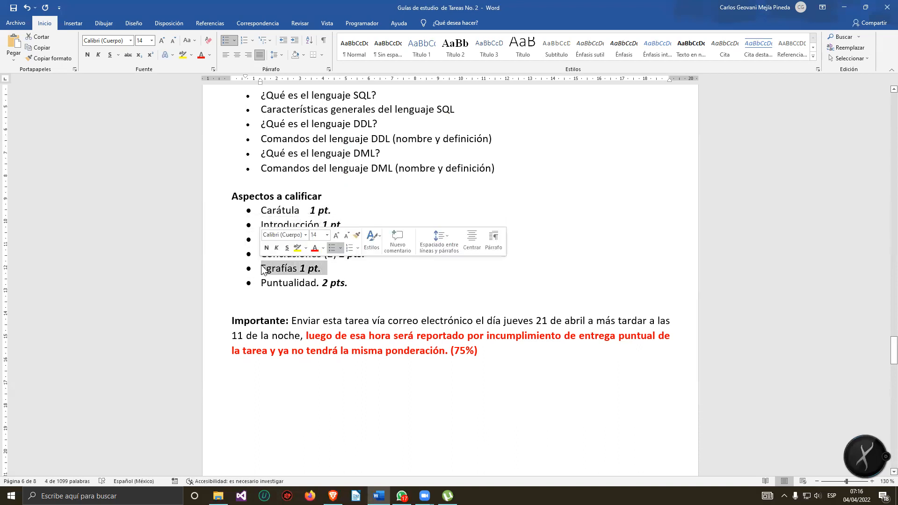
pyautogui.click(250, 283)
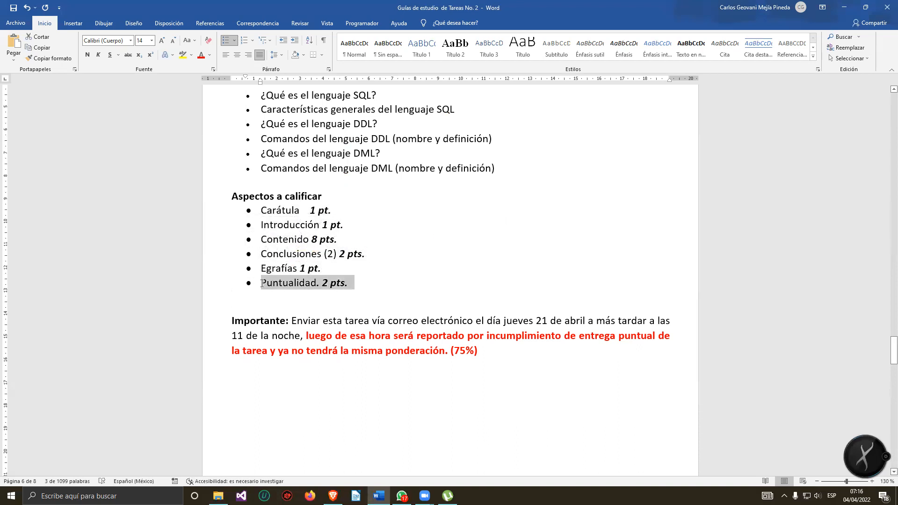
# Highlight the submission day and hour in the Importante note, and return to the start of the 6to. Diversificado assignment.
pyautogui.click(426, 379)
pyautogui.moveTo(495, 322); pyautogui.dragTo(306, 338)
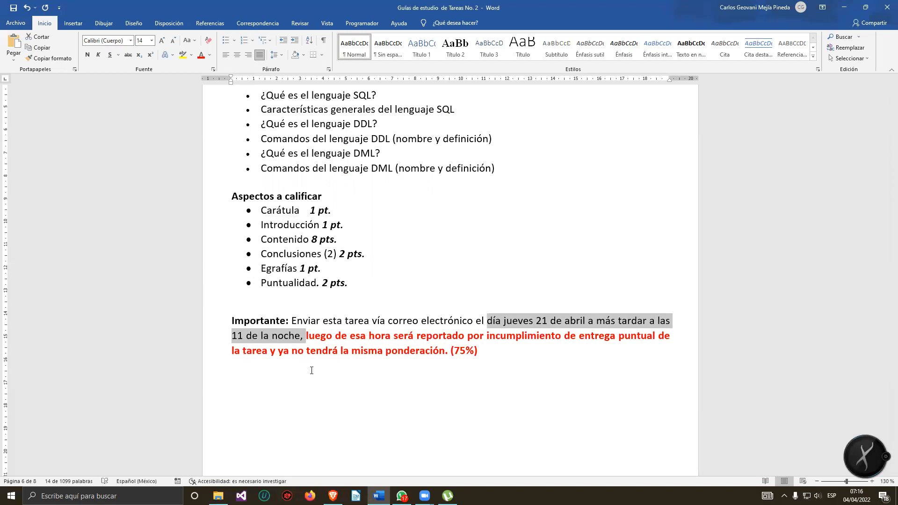
pyautogui.scroll(3, 312, 370)
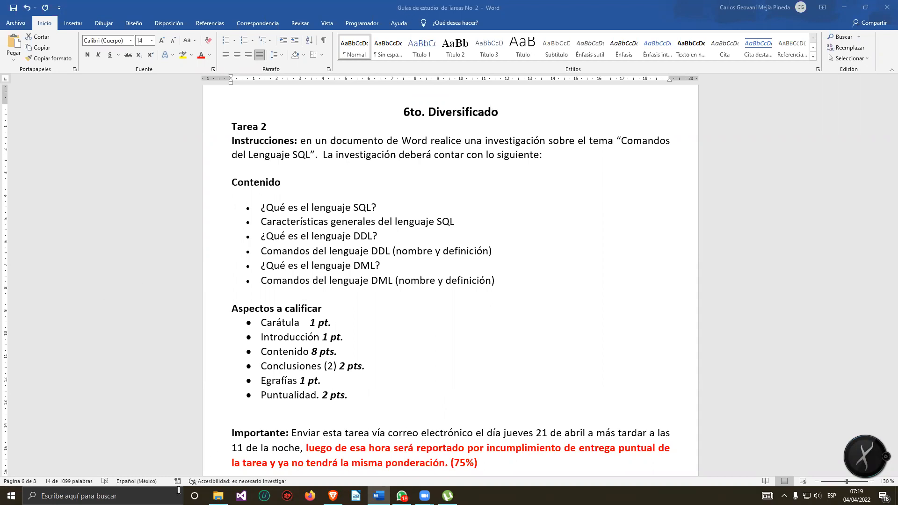
# Switch to File Explorer and open the Access database BD EJEMPLO1 AD from the Segundo Bimestre folder.
pyautogui.hotkey('alt', 'Tab')
pyautogui.scroll(5, 585, 390)
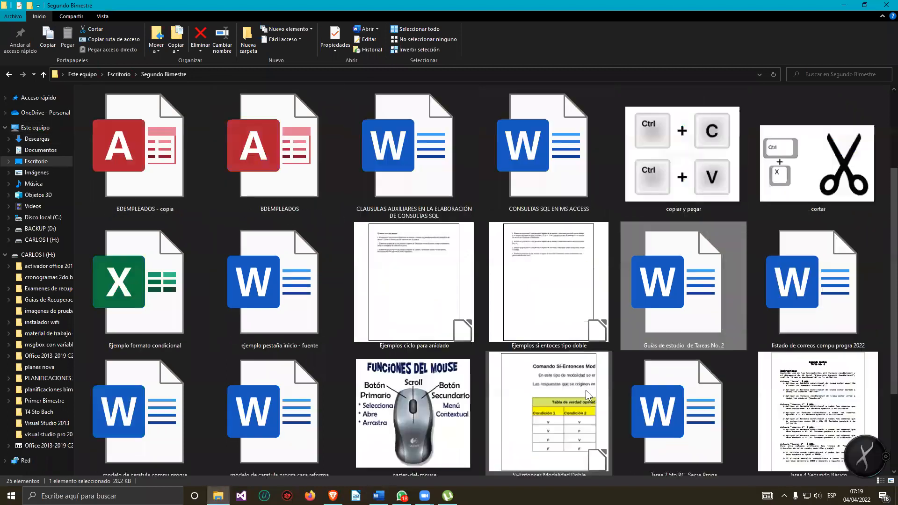
pyautogui.doubleClick(805, 178)
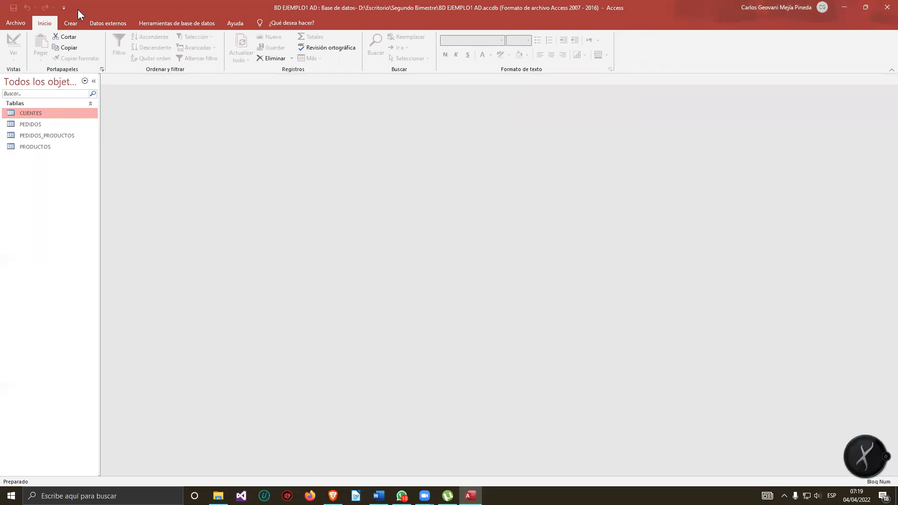
# Point out the PEDIDOS, PEDIDOS_PRODUCTOS and PRODUCTOS tables in turn, and show the database tools commands.
pyautogui.click(37, 124)
pyautogui.click(40, 135)
pyautogui.click(37, 147)
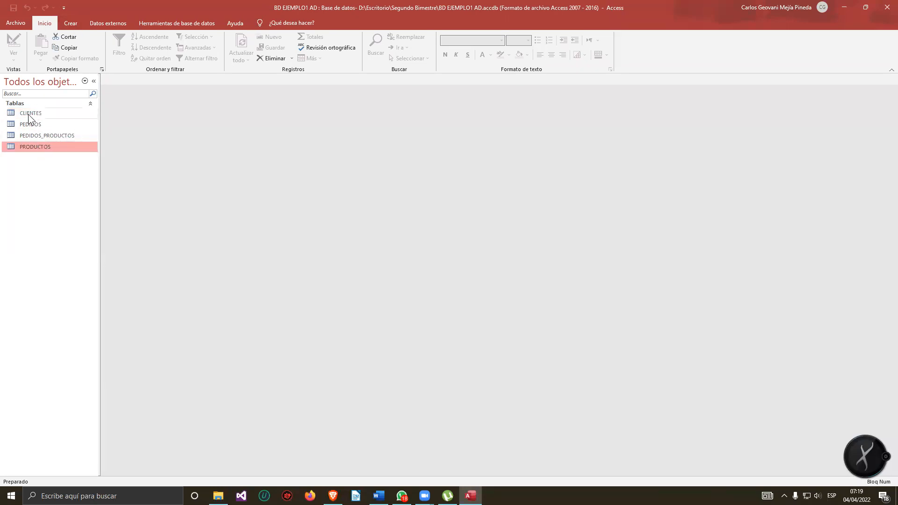
pyautogui.click(167, 25)
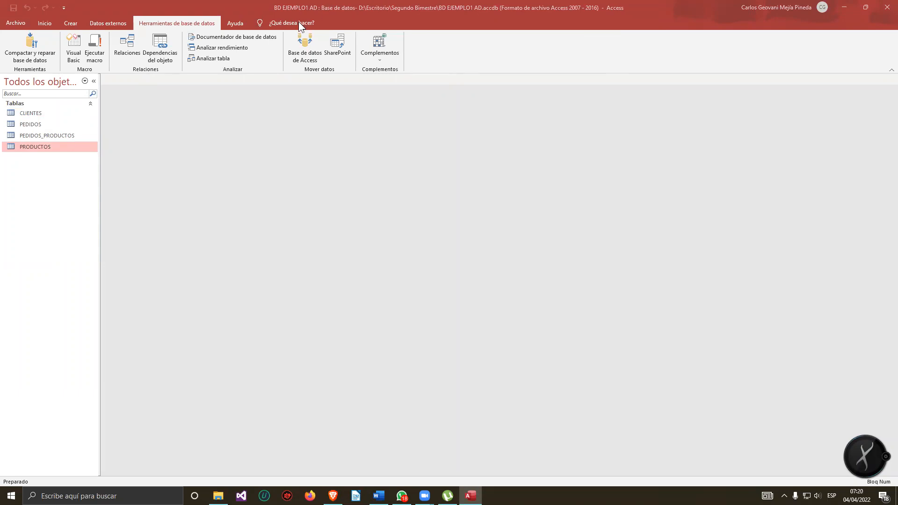
# Open the EJEMPLO DE NORMALIZACION 1 workbook from drive H: and show the third normal form tables on the 3FN sheet.
pyautogui.click(219, 496)
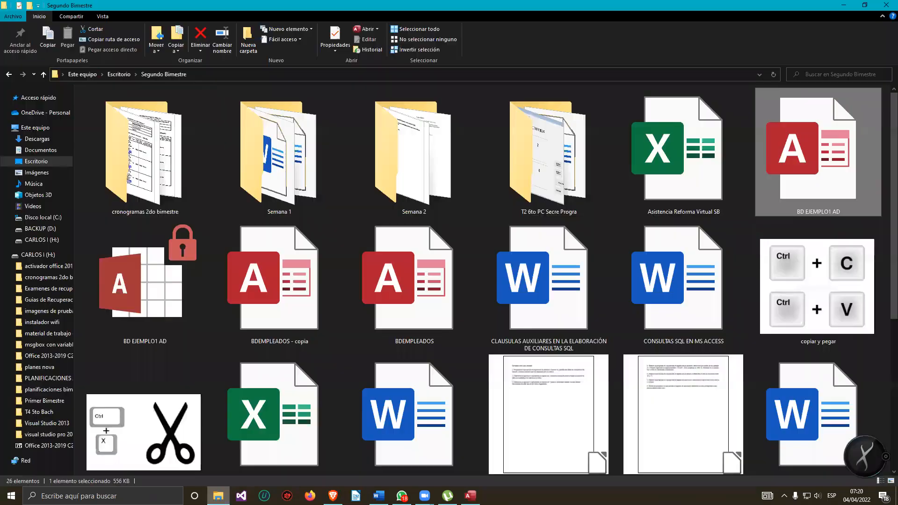
pyautogui.click(47, 255)
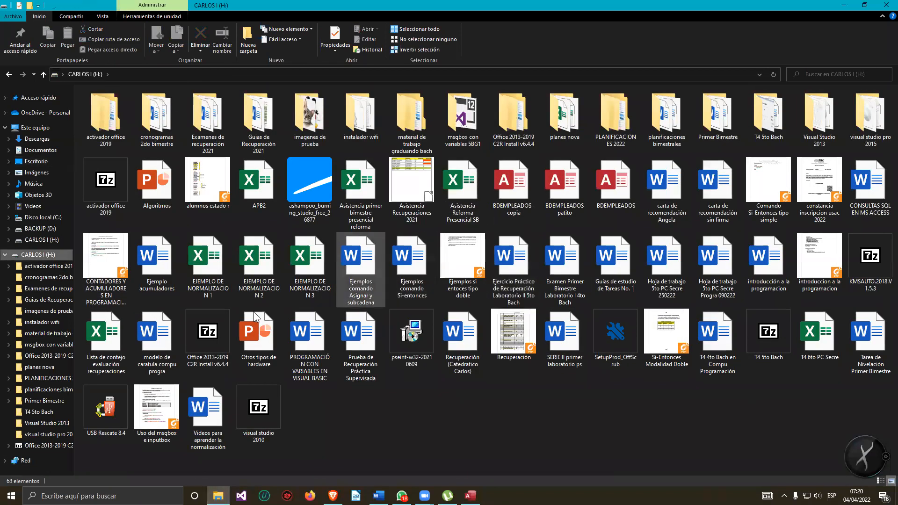
pyautogui.click(217, 266)
pyautogui.doubleClick(216, 265)
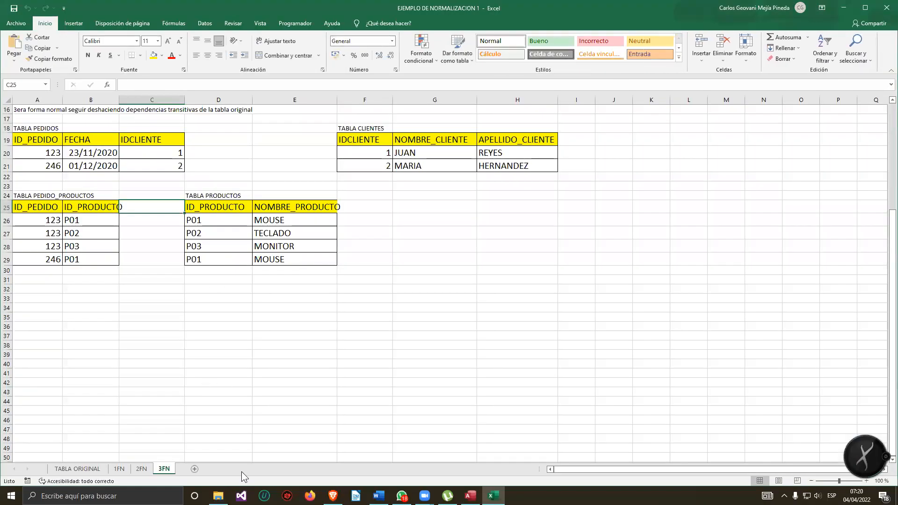
pyautogui.scroll(2, 249, 359)
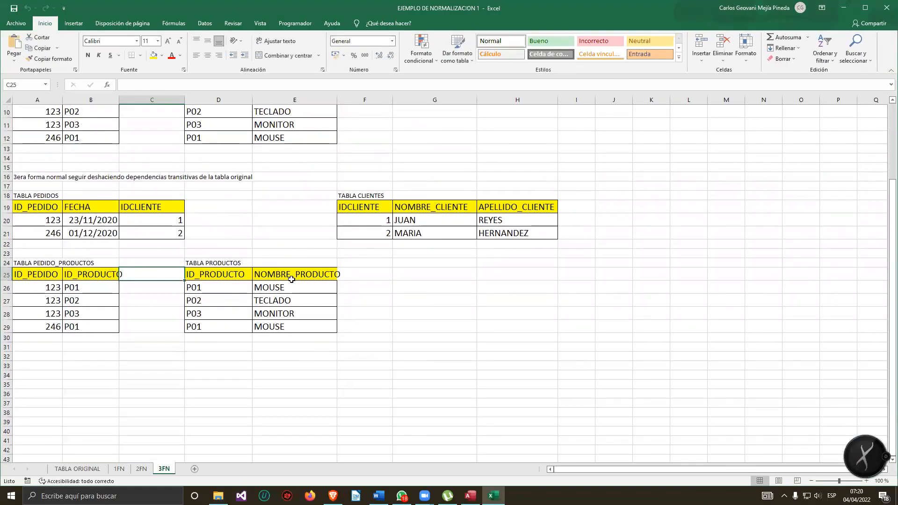
pyautogui.click(470, 496)
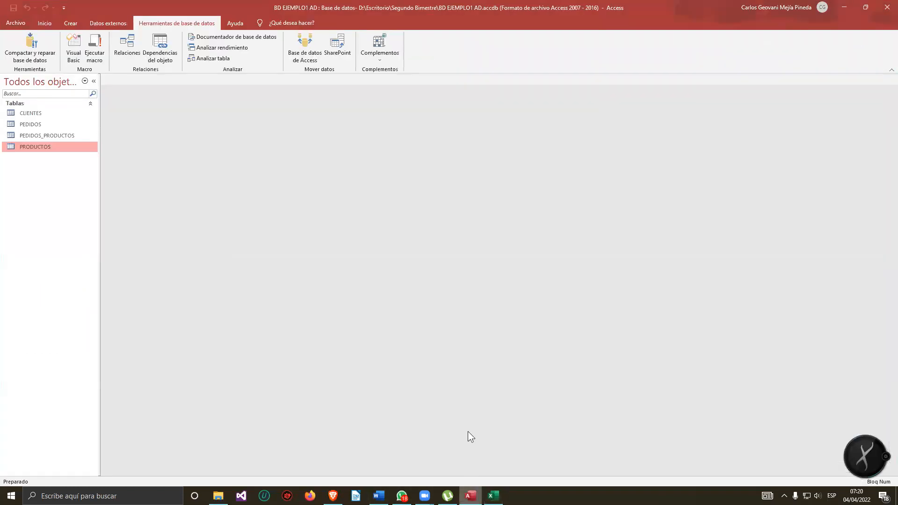
pyautogui.moveTo(441, 2); pyautogui.dragTo(891, 178)
pyautogui.click(128, 151)
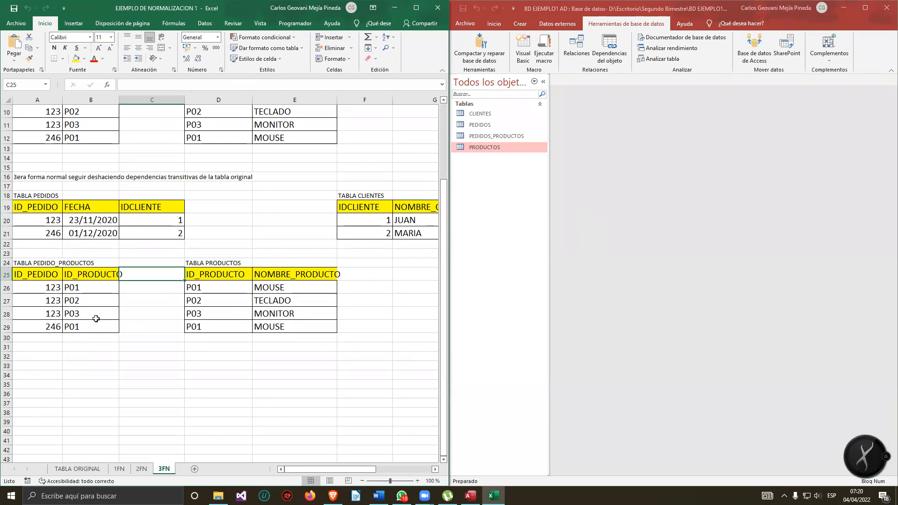
pyautogui.moveTo(407, 7); pyautogui.dragTo(409, 11)
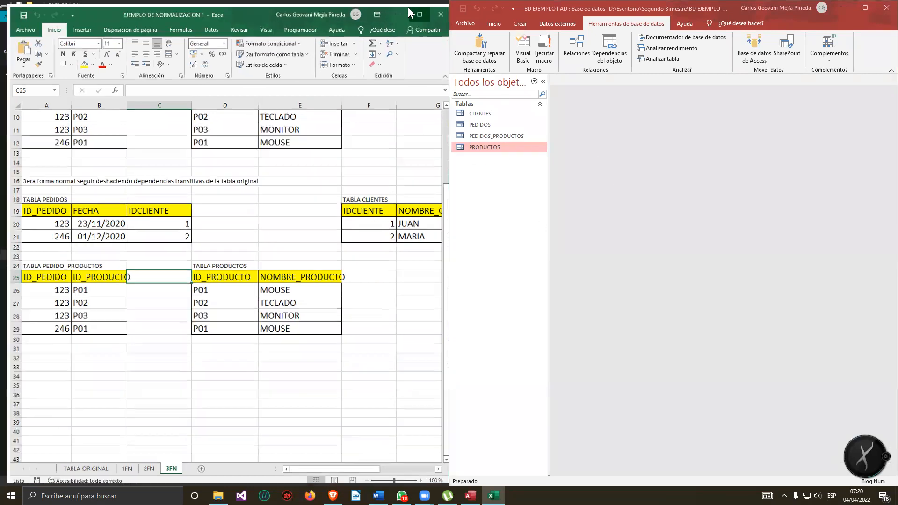
pyautogui.click(409, 8)
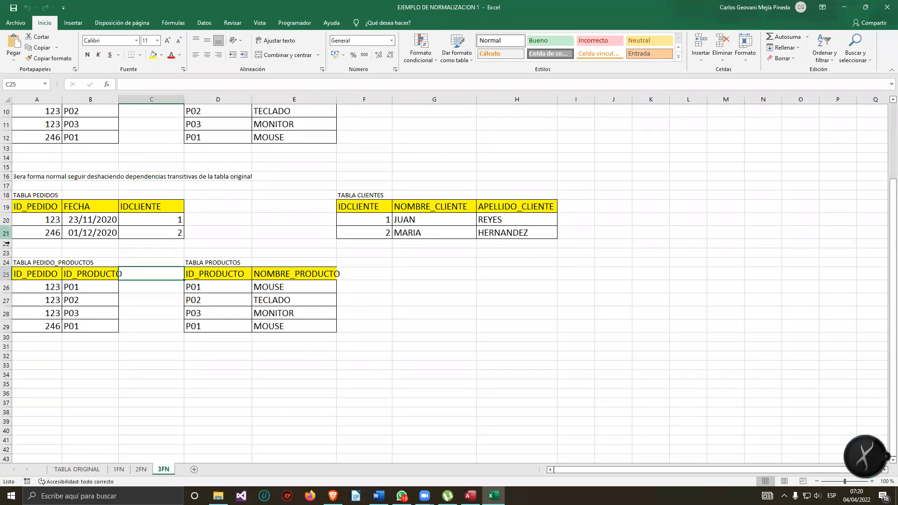
# Highlight the whole TABLA PEDIDOS, followed by the IDCLIENTE column and the two name columns of TABLA CLIENTES.
pyautogui.moveTo(35, 206); pyautogui.dragTo(178, 227)
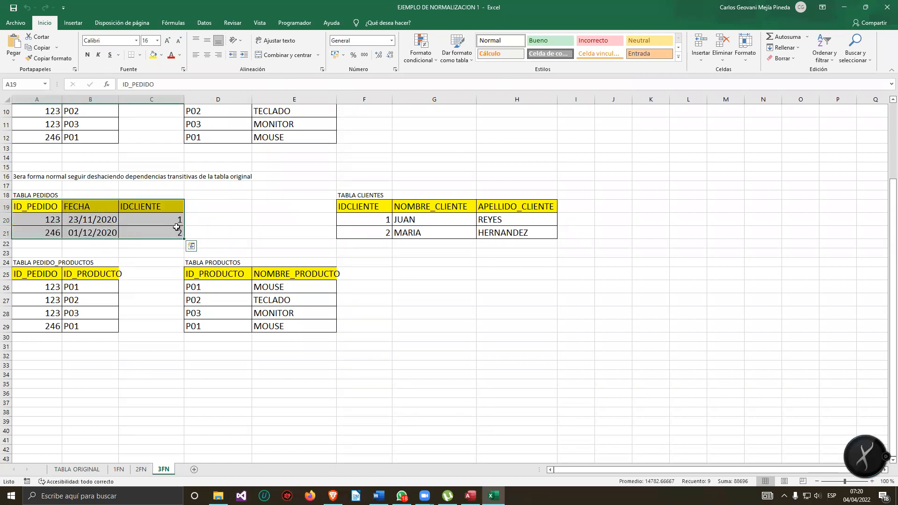
pyautogui.click(274, 194)
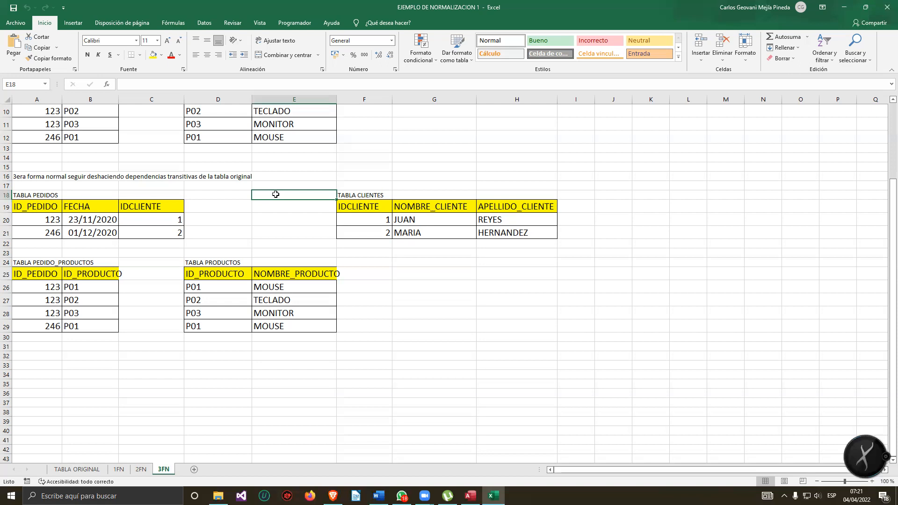
pyautogui.moveTo(358, 195); pyautogui.dragTo(366, 241)
pyautogui.click(368, 242)
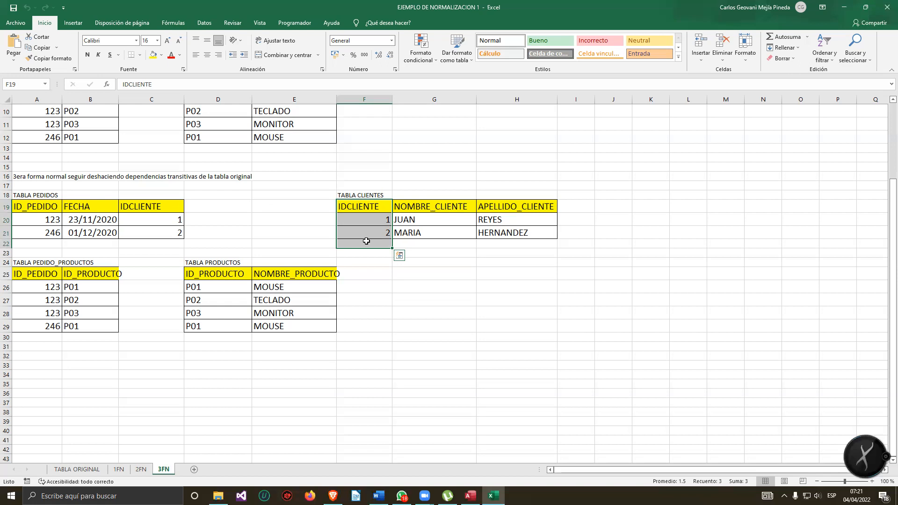
pyautogui.moveTo(447, 209); pyautogui.dragTo(518, 232)
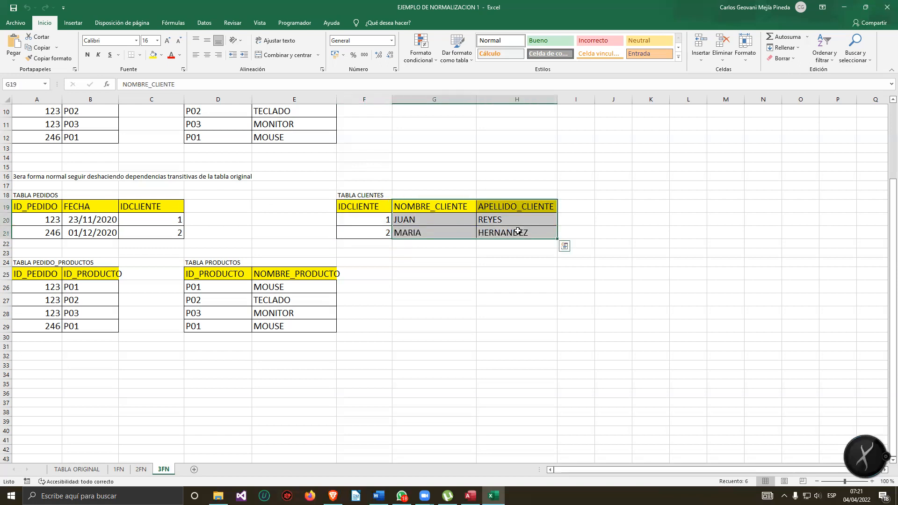
pyautogui.click(452, 256)
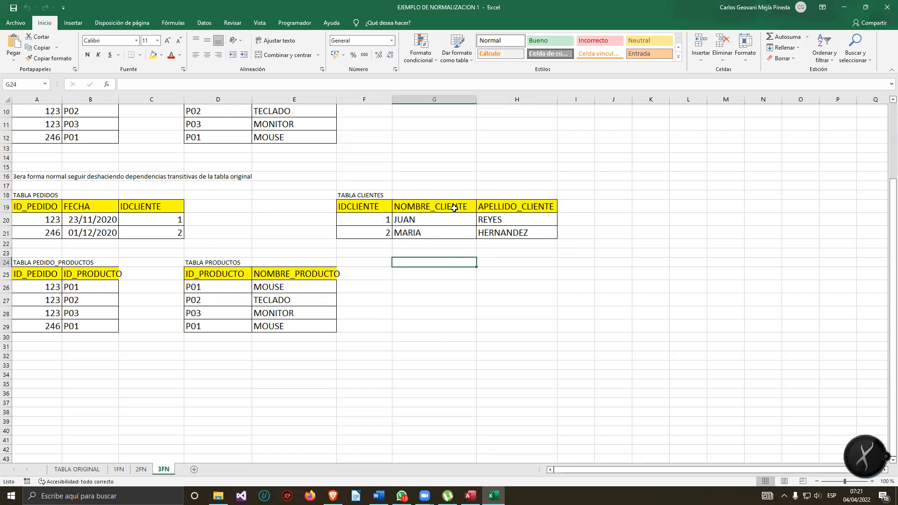
# Contrast the NOMBRE_CLIENTE and APELLIDO_CLIENTE columns with the IDCLIENTE column of TABLA CLIENTES by highlighting each group.
pyautogui.moveTo(451, 209); pyautogui.dragTo(507, 222)
pyautogui.click(507, 222)
pyautogui.moveTo(403, 210); pyautogui.dragTo(365, 233)
pyautogui.click(411, 231)
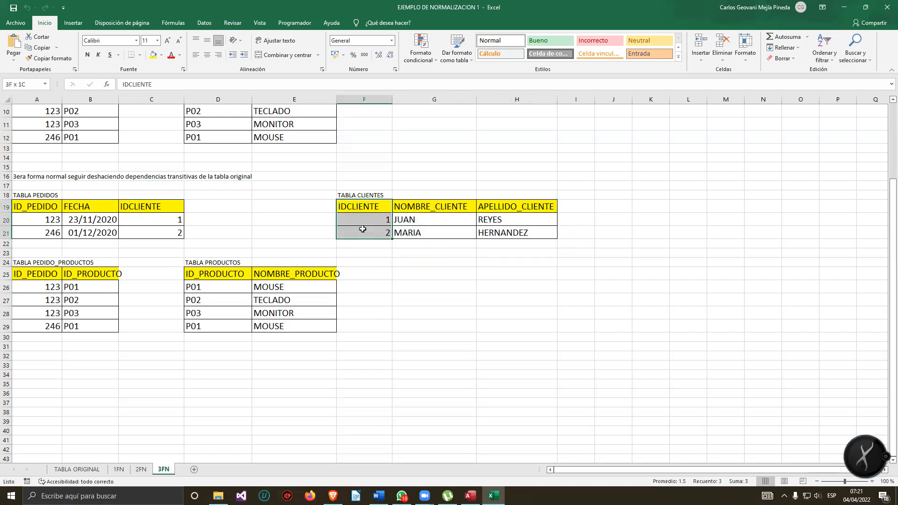
pyautogui.click(408, 271)
# Highlight the NOMBRE_CLIENTE column of TABLA CLIENTES and point out its first customer record.
pyautogui.moveTo(432, 208); pyautogui.dragTo(434, 230)
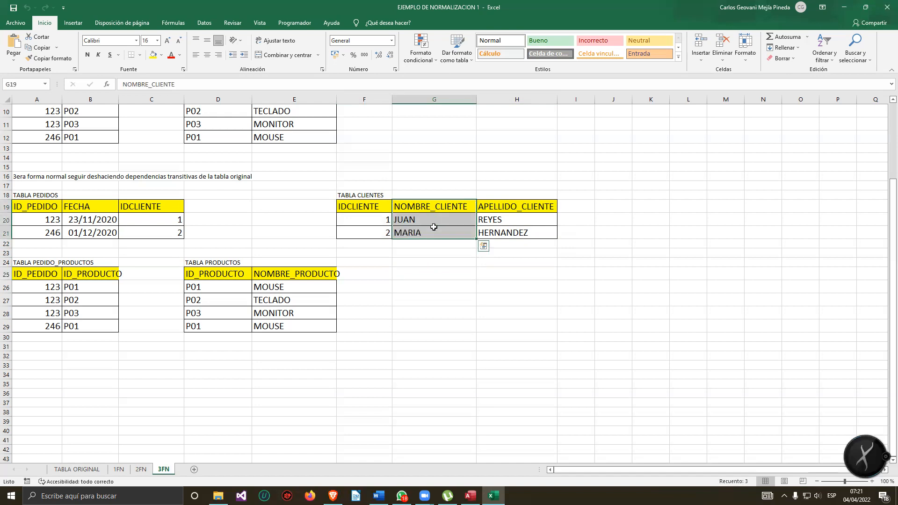
pyautogui.click(446, 262)
pyautogui.click(411, 220)
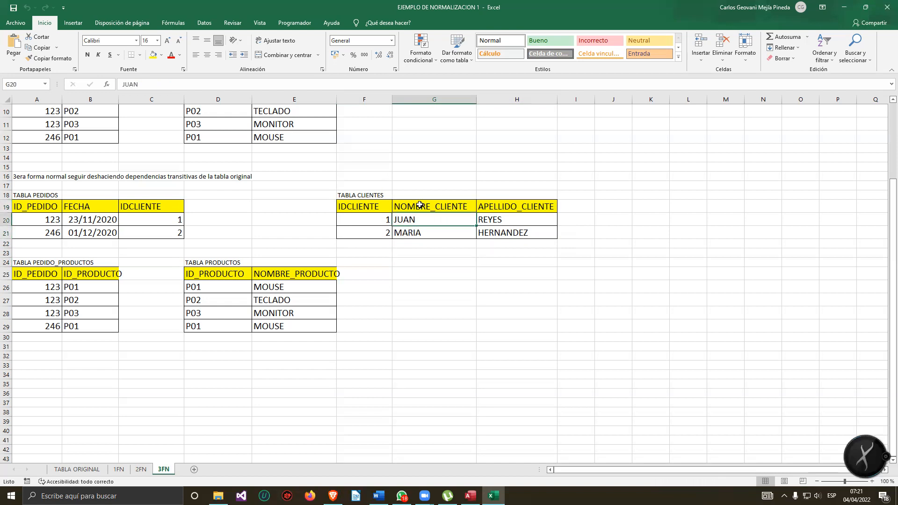
pyautogui.moveTo(419, 206); pyautogui.dragTo(427, 243)
pyautogui.click(427, 253)
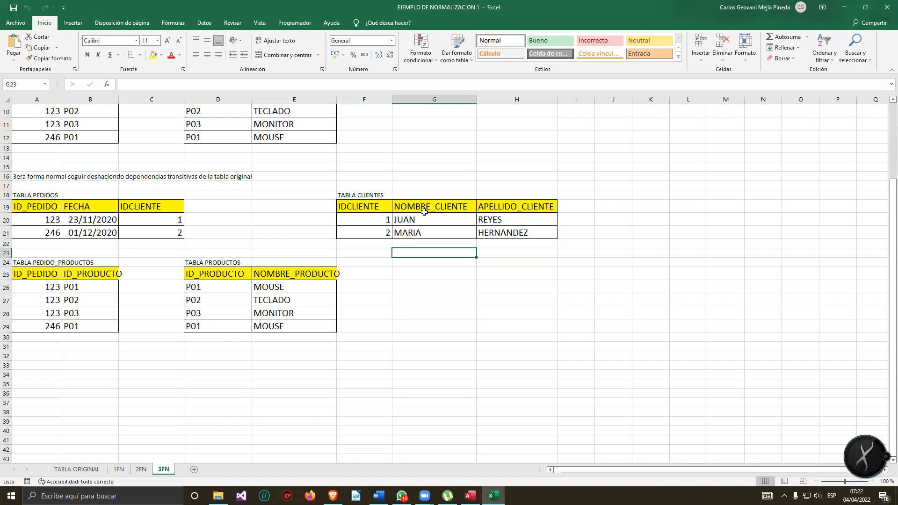
# Highlight the IDCLIENTE column of TABLA CLIENTES repeatedly and point out its first ID value.
pyautogui.moveTo(379, 206); pyautogui.dragTo(378, 228)
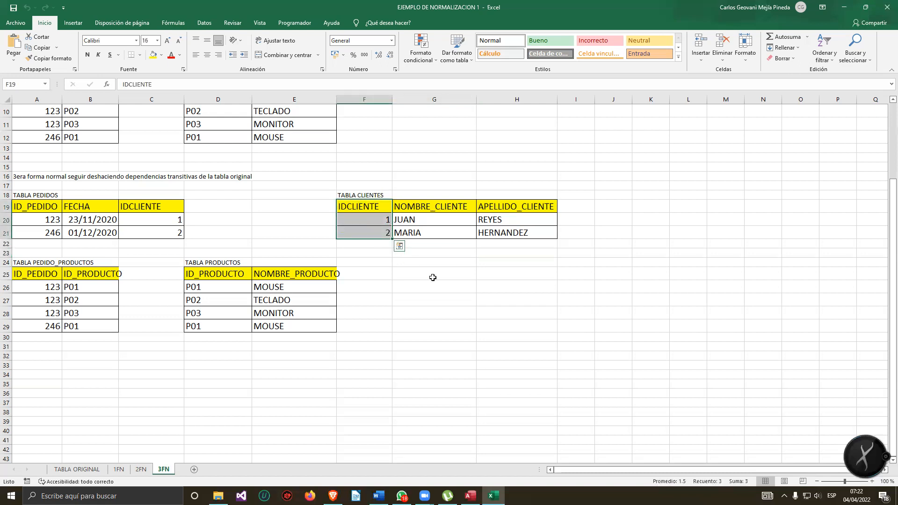
pyautogui.moveTo(486, 287); pyautogui.dragTo(461, 285)
pyautogui.moveTo(374, 205); pyautogui.dragTo(375, 229)
pyautogui.click(389, 269)
pyautogui.click(380, 220)
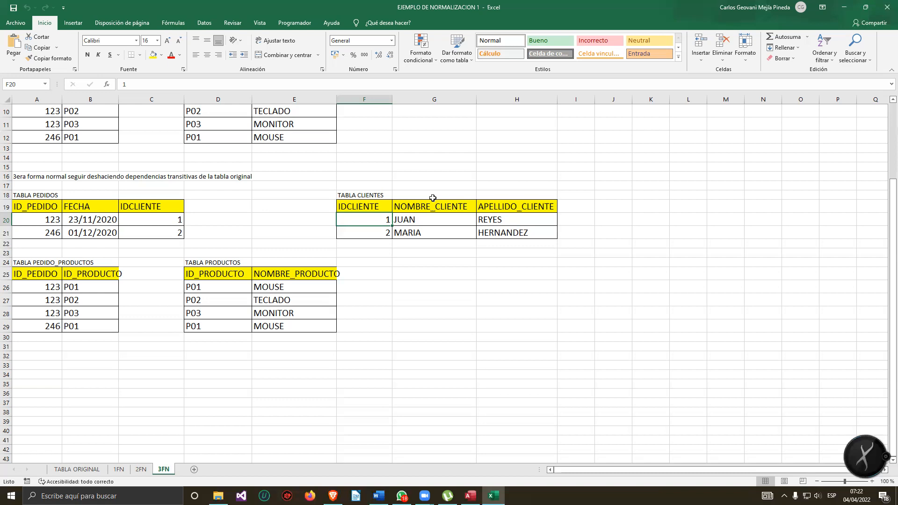
# Highlight the entire TABLA CLIENTES, its IDCLIENTE column alone, and its name and surname columns together.
pyautogui.moveTo(375, 206); pyautogui.dragTo(554, 236)
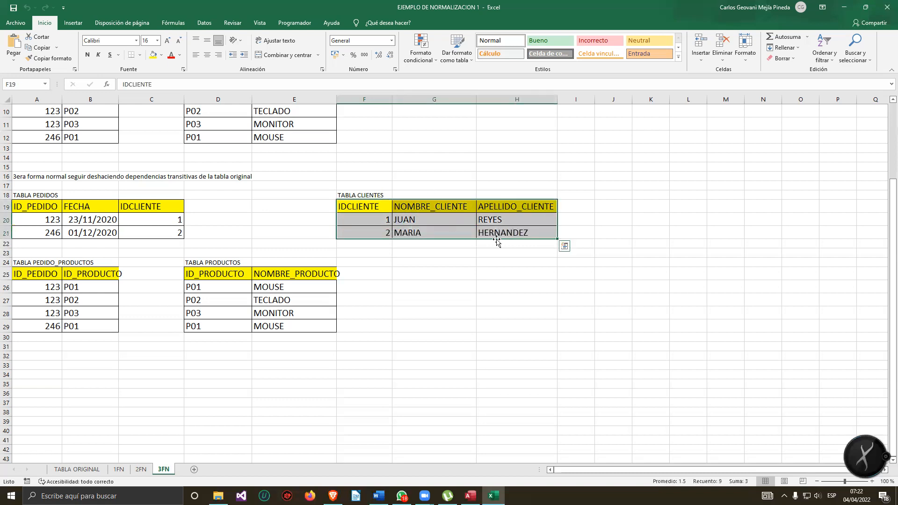
pyautogui.click(538, 253)
pyautogui.moveTo(377, 211); pyautogui.dragTo(373, 233)
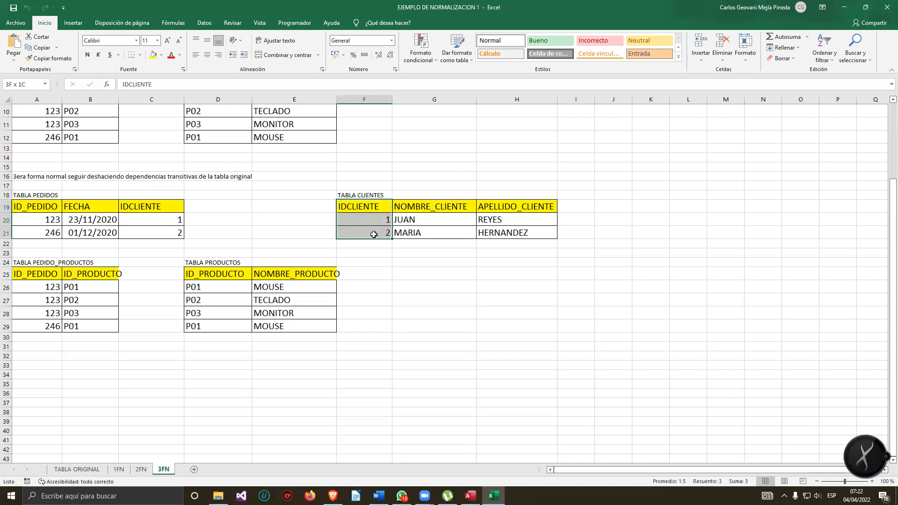
pyautogui.moveTo(438, 206); pyautogui.dragTo(515, 229)
pyautogui.click(440, 262)
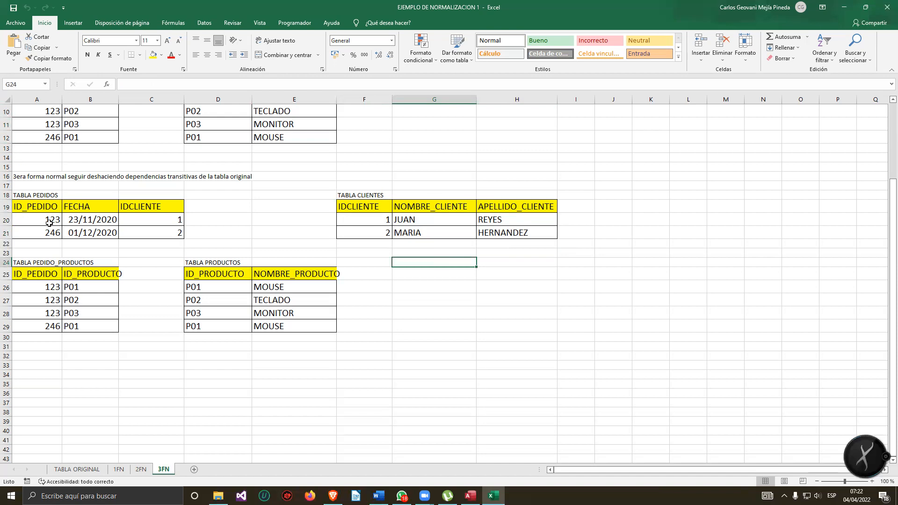
# Highlight the headers and first record of TABLA PEDIDOS, and point out its ID_PEDIDO column.
pyautogui.moveTo(37, 210); pyautogui.dragTo(122, 230)
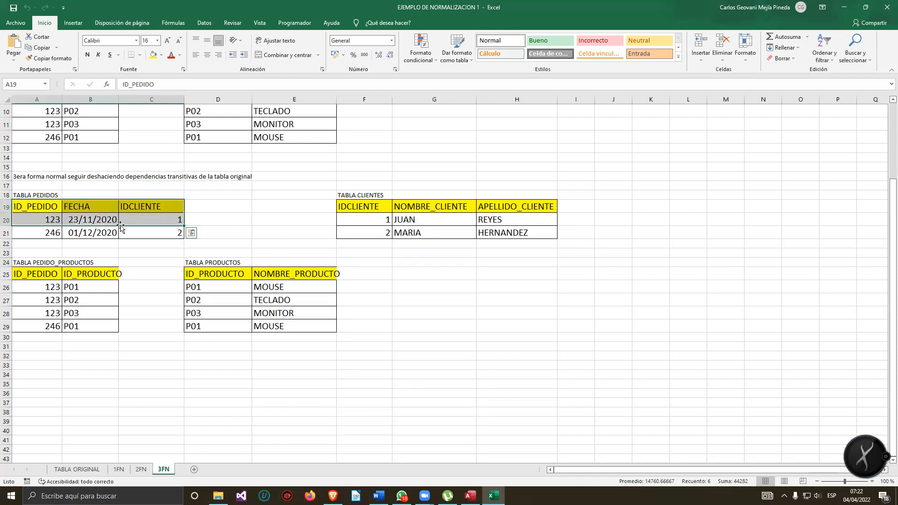
pyautogui.click(224, 196)
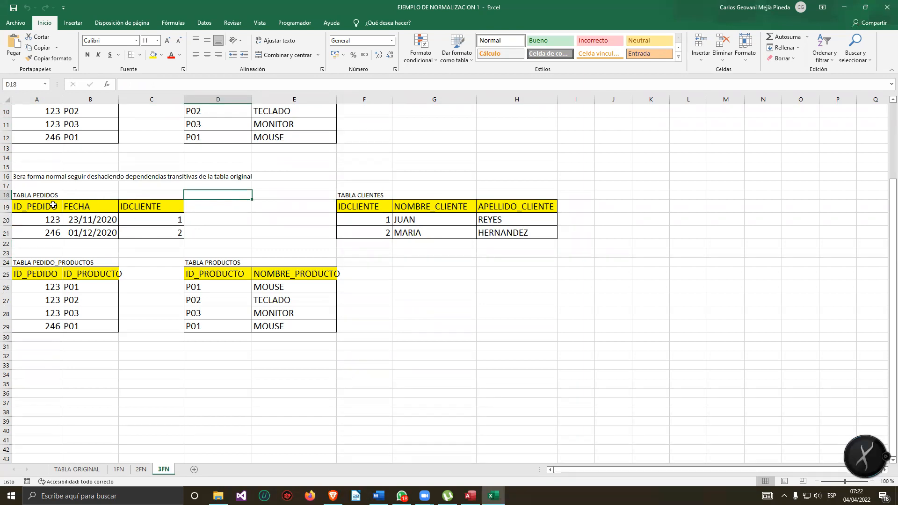
pyautogui.moveTo(47, 205); pyautogui.dragTo(44, 232)
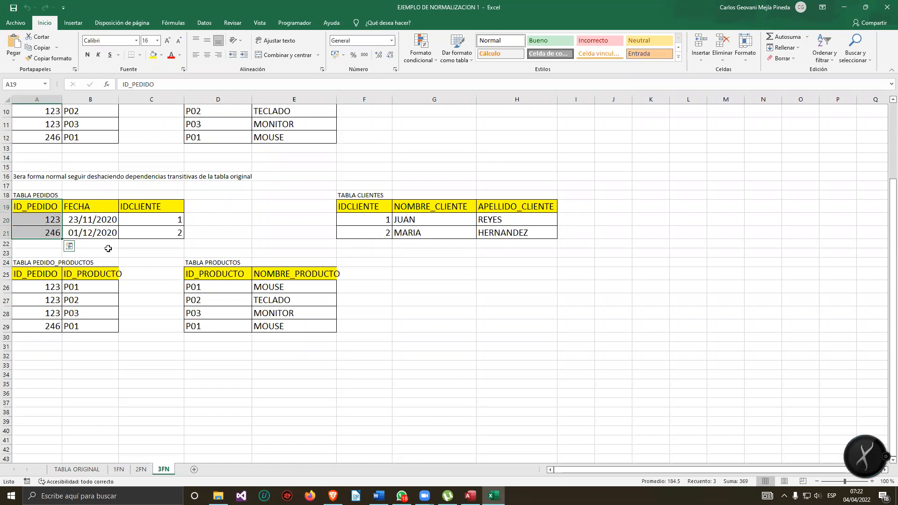
pyautogui.click(127, 245)
pyautogui.moveTo(34, 206); pyautogui.dragTo(51, 228)
pyautogui.click(220, 210)
pyautogui.click(49, 205)
# Highlight the IDCLIENTE column of TABLA CLIENTES, and the FECHA and IDCLIENTE columns of TABLA PEDIDOS one at a time.
pyautogui.moveTo(352, 208); pyautogui.dragTo(349, 228)
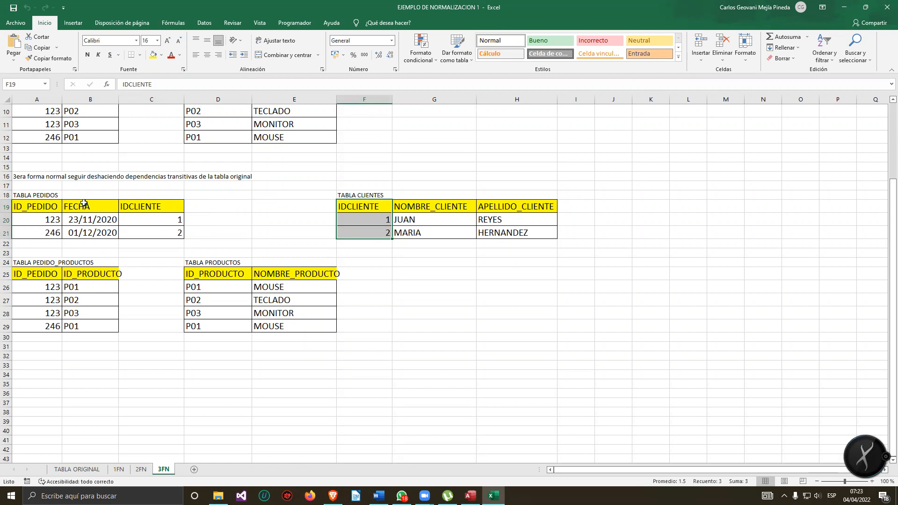
pyautogui.moveTo(83, 202); pyautogui.dragTo(85, 226)
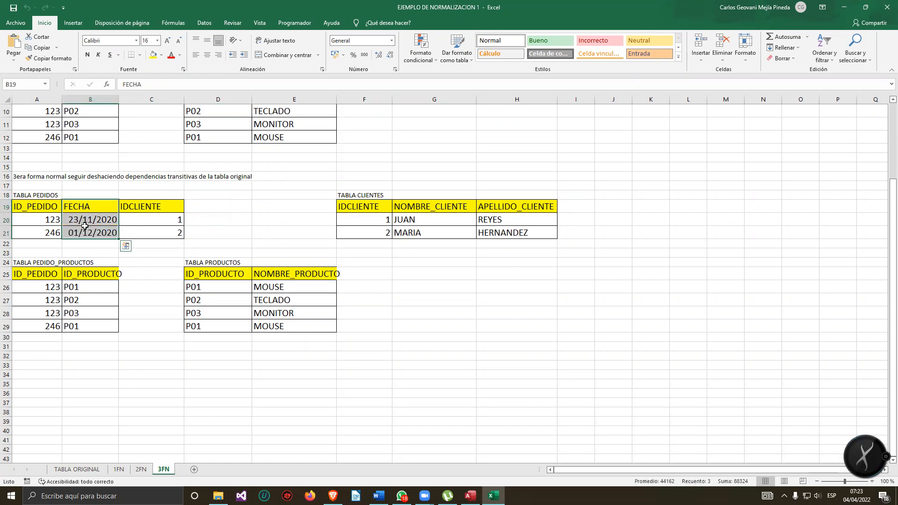
pyautogui.moveTo(141, 208); pyautogui.dragTo(141, 232)
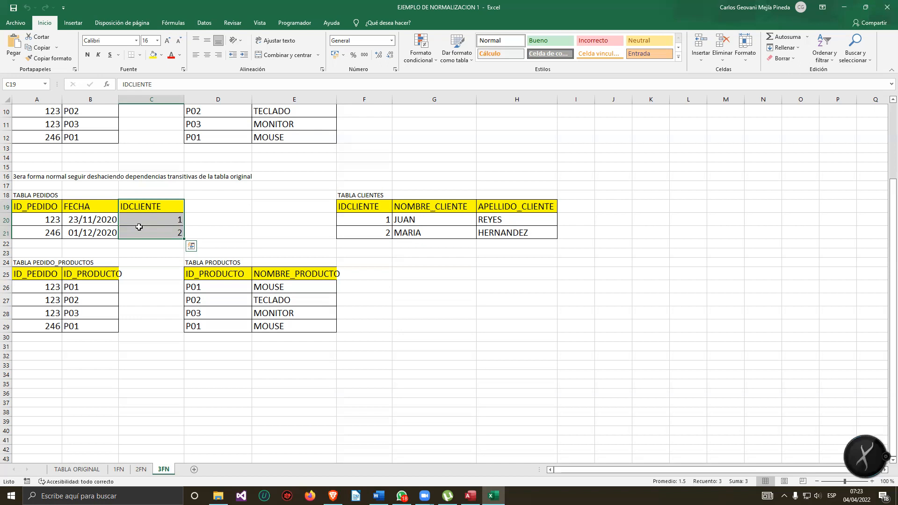
pyautogui.click(141, 173)
# Highlight the FECHA and IDCLIENTE columns of TABLA PEDIDOS together as the non-key fields.
pyautogui.moveTo(100, 205); pyautogui.dragTo(145, 232)
pyautogui.click(243, 187)
pyautogui.moveTo(98, 210); pyautogui.dragTo(161, 230)
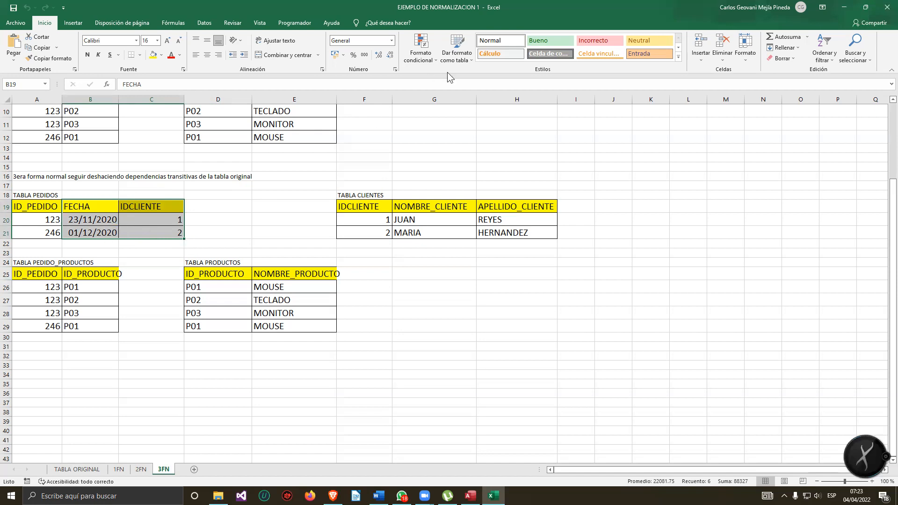
pyautogui.moveTo(92, 205); pyautogui.dragTo(140, 225)
pyautogui.click(281, 184)
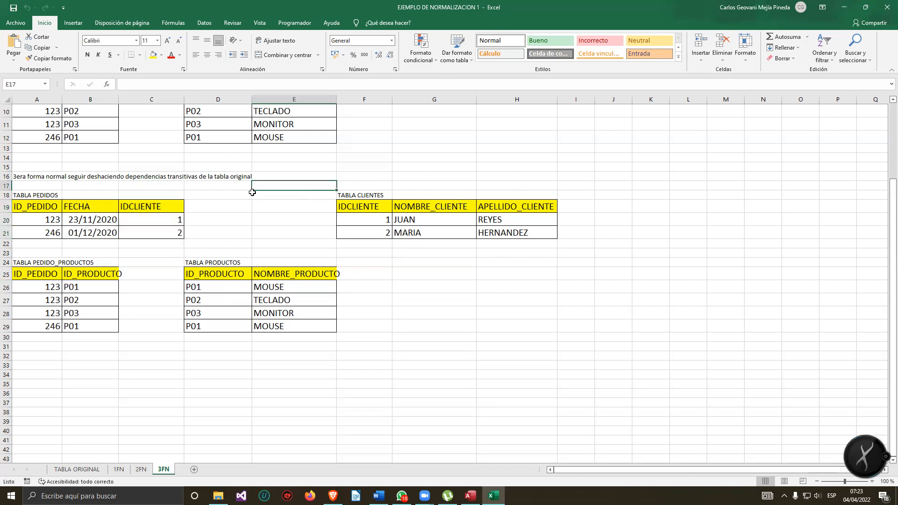
# Relate TABLA PEDIDOS to TABLA CLIENTES by highlighting the orders table and the IDCLIENTE column in both tables.
pyautogui.moveTo(139, 204); pyautogui.dragTo(157, 229)
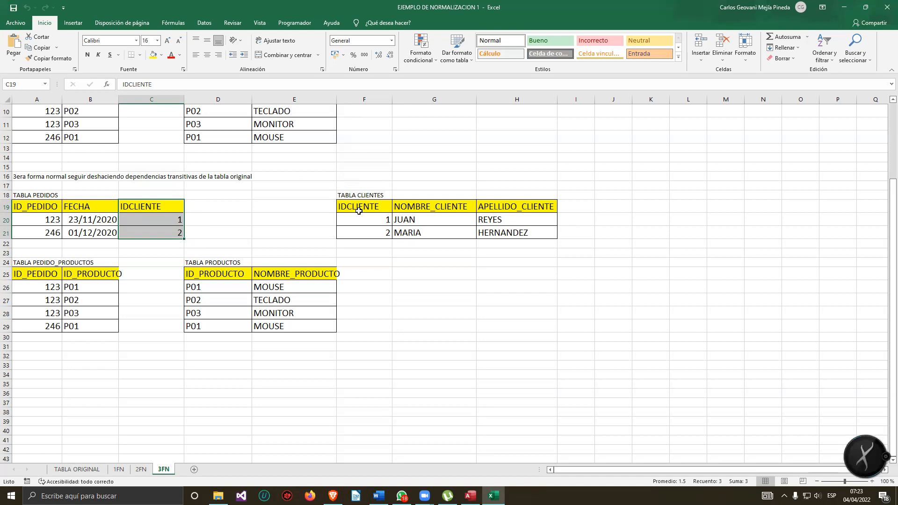
pyautogui.click(258, 208)
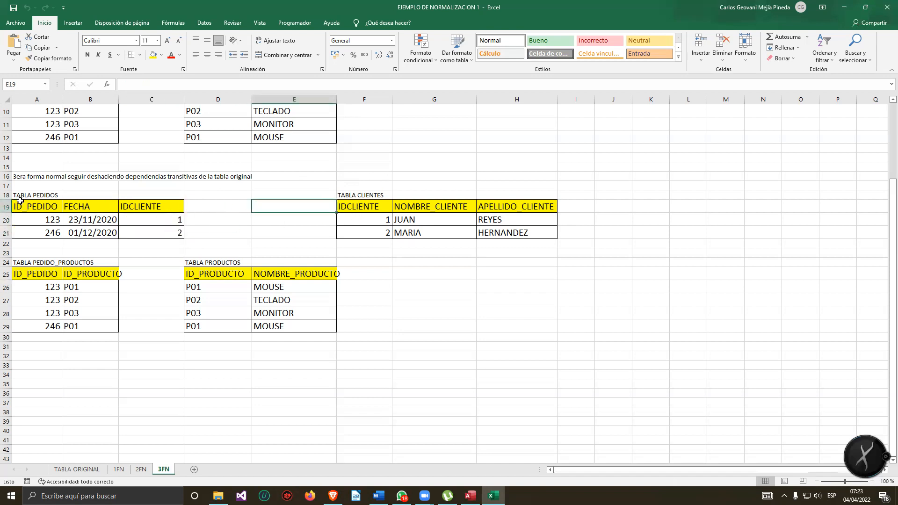
pyautogui.moveTo(20, 200); pyautogui.dragTo(178, 232)
pyautogui.click(226, 212)
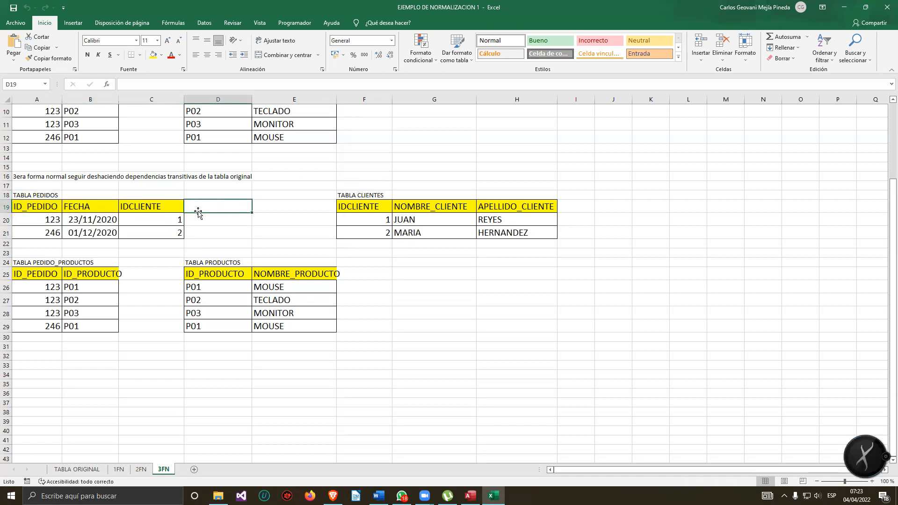
pyautogui.moveTo(156, 206); pyautogui.dragTo(157, 232)
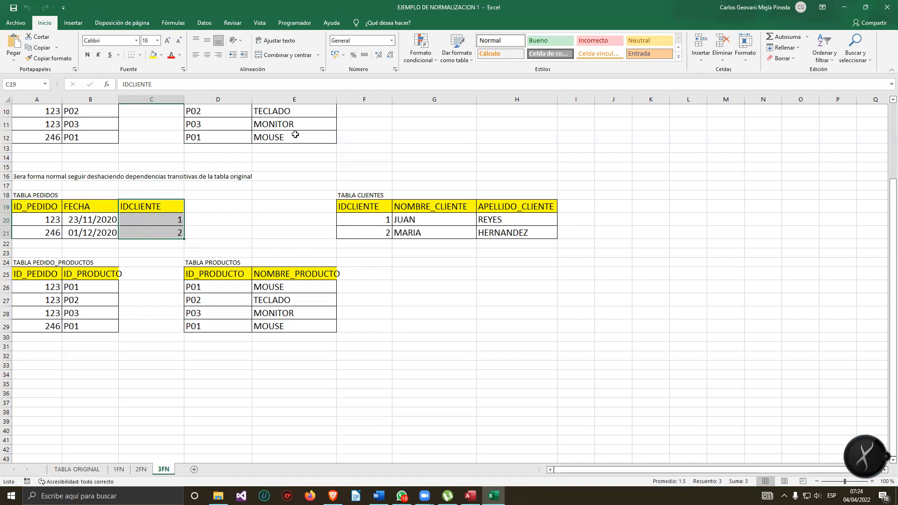
pyautogui.moveTo(361, 206); pyautogui.dragTo(367, 234)
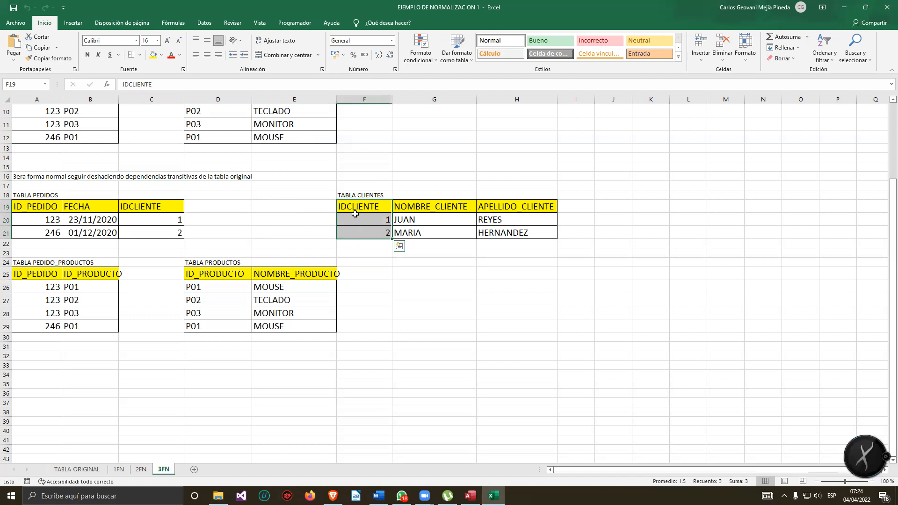
# Highlight TABLA PEDIDOS, and point out the ID_PRODUCTO and NOMBRE_PRODUCTO columns of TABLA PRODUCTOS, ending with the whole products table.
pyautogui.moveTo(14, 199); pyautogui.dragTo(156, 230)
pyautogui.click(238, 225)
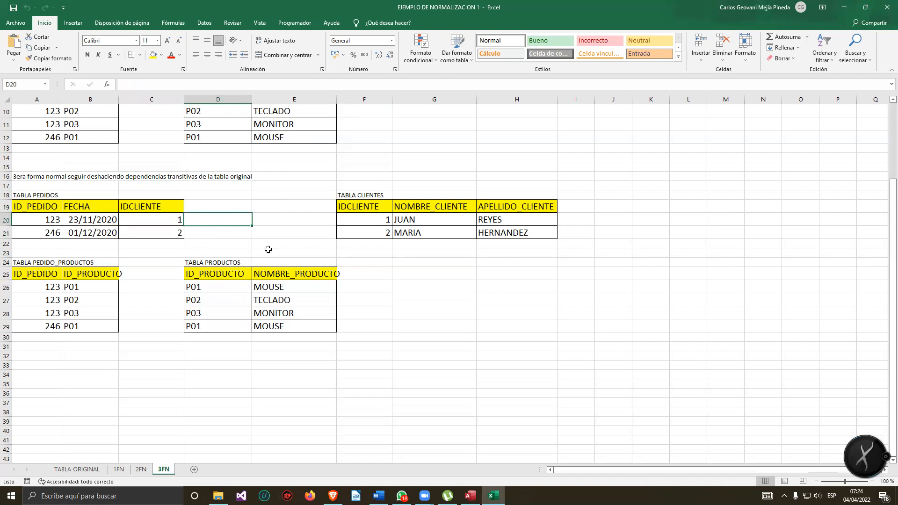
pyautogui.moveTo(282, 275); pyautogui.dragTo(290, 326)
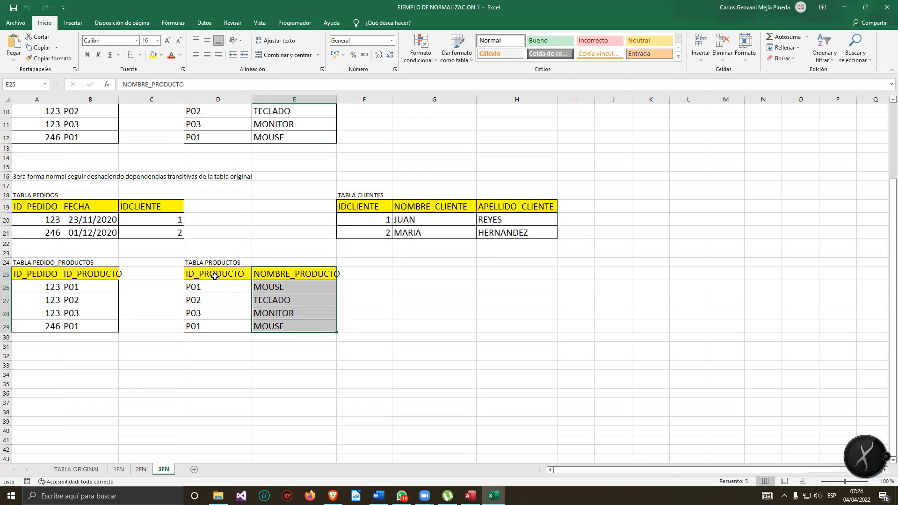
pyautogui.moveTo(214, 276); pyautogui.dragTo(217, 321)
pyautogui.moveTo(294, 275); pyautogui.dragTo(296, 326)
pyautogui.moveTo(210, 263); pyautogui.dragTo(314, 329)
pyautogui.click(424, 327)
# Highlight the two columns of TABLA PRODUCTOS one at a time, then the area spanning TABLA CLIENTES and TABLA PRODUCTOS.
pyautogui.moveTo(223, 276); pyautogui.dragTo(225, 323)
pyautogui.moveTo(286, 272); pyautogui.dragTo(295, 323)
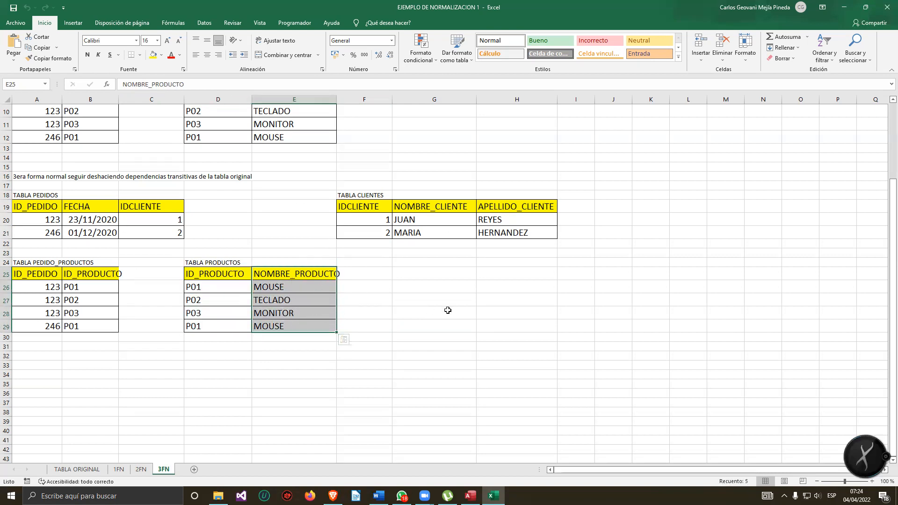
pyautogui.click(427, 308)
pyautogui.moveTo(346, 210); pyautogui.dragTo(301, 327)
pyautogui.click(546, 325)
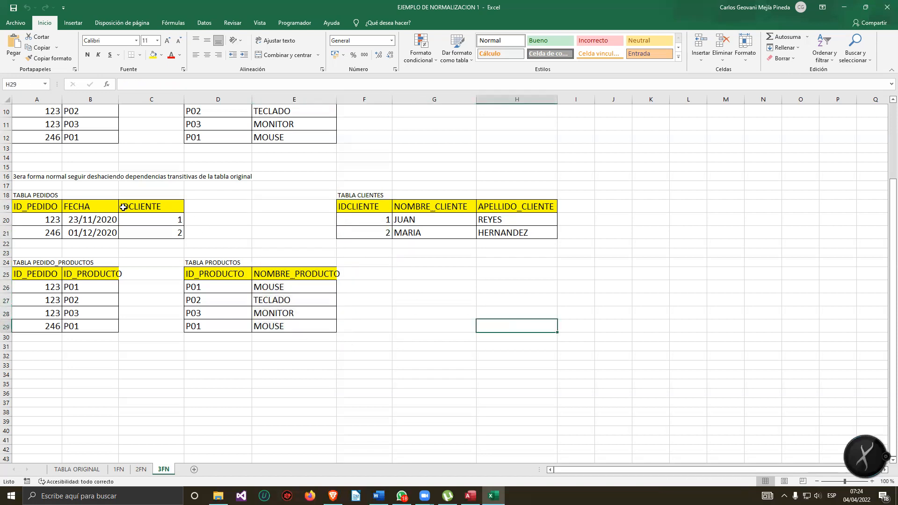
# Highlight the IDCLIENTE column of TABLA PEDIDOS and the whole of TABLA PEDIDO_PRODUCTOS.
pyautogui.moveTo(126, 206); pyautogui.dragTo(154, 233)
pyautogui.click(149, 356)
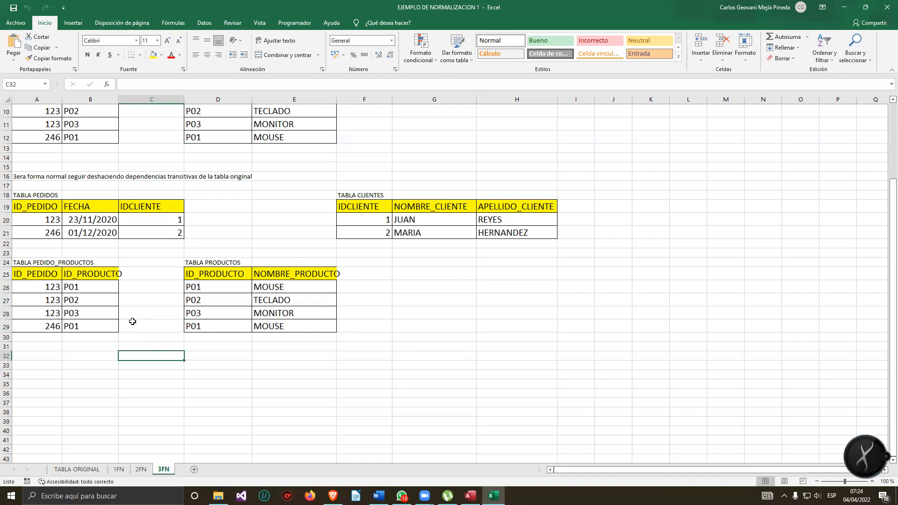
pyautogui.moveTo(41, 264); pyautogui.dragTo(100, 368)
pyautogui.moveTo(105, 399); pyautogui.dragTo(99, 393)
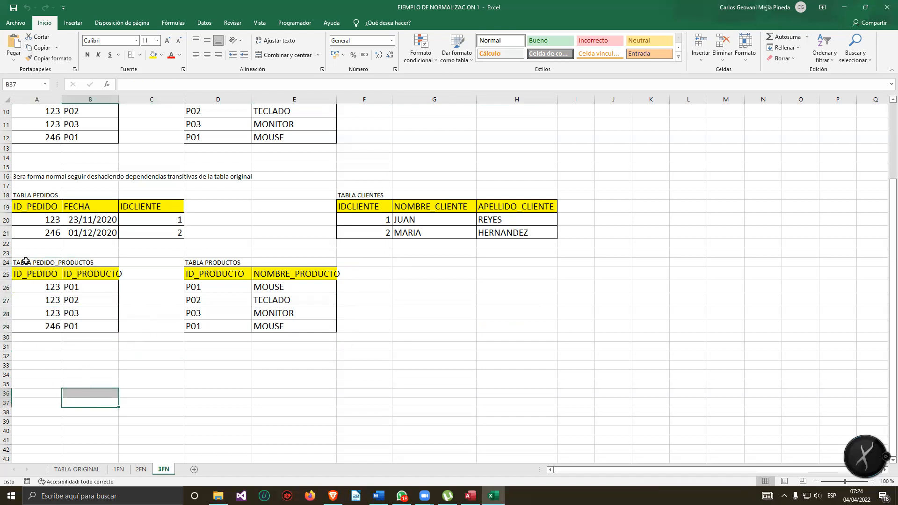
# Relate TABLA PEDIDO_PRODUCTOS to the other tables by highlighting its key columns, ID_PEDIDO in TABLA PEDIDOS and ID_PRODUCTO in TABLA PRODUCTOS.
pyautogui.moveTo(93, 275); pyautogui.dragTo(94, 322)
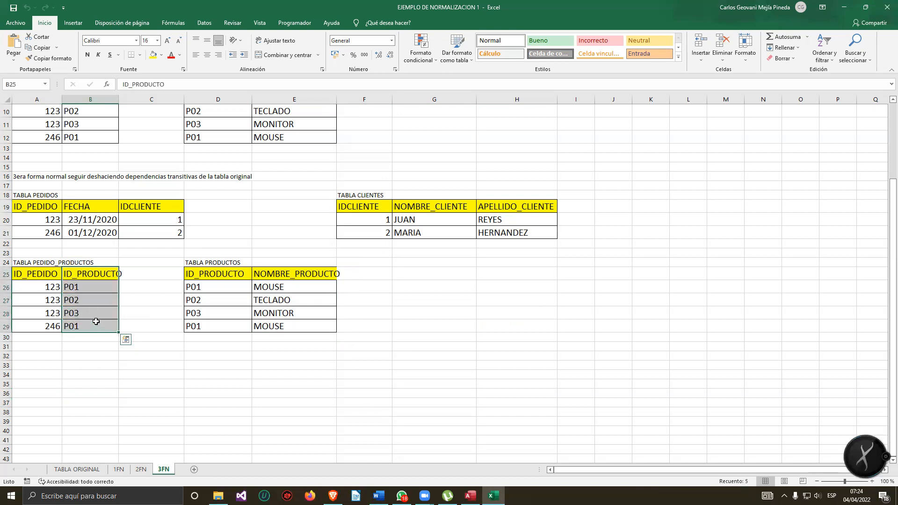
pyautogui.moveTo(42, 274); pyautogui.dragTo(72, 324)
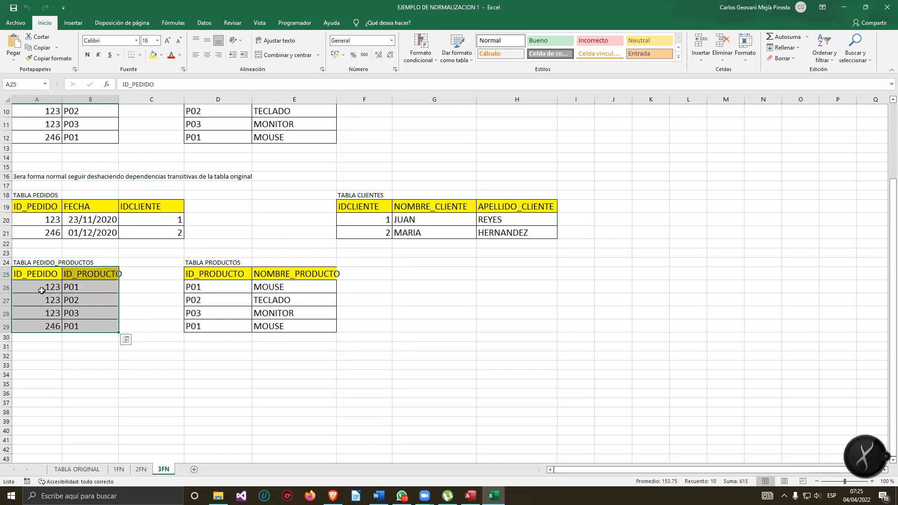
pyautogui.moveTo(31, 206); pyautogui.dragTo(28, 236)
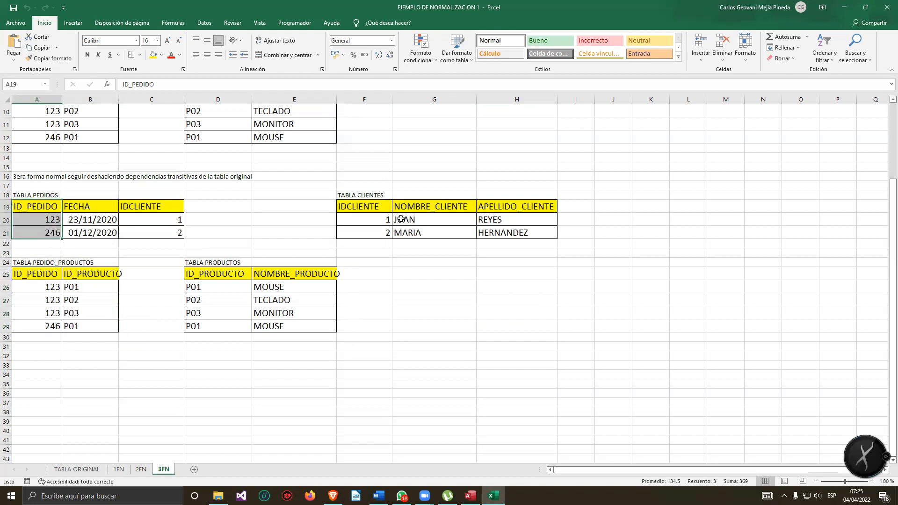
pyautogui.moveTo(214, 276); pyautogui.dragTo(212, 326)
pyautogui.moveTo(34, 265); pyautogui.dragTo(90, 327)
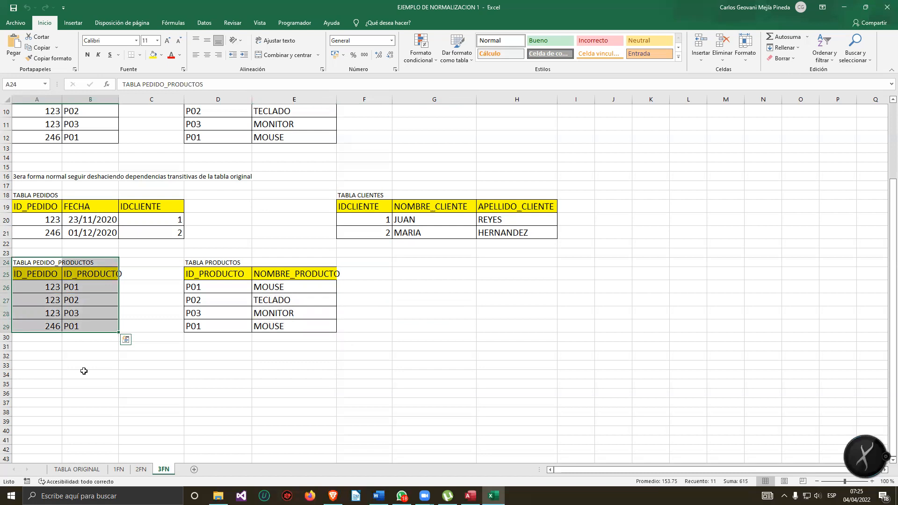
# Compare TABLA PEDIDOS with TABLA PEDIDO_PRODUCTOS by highlighting them together and separately, and single out the FECHA column.
pyautogui.moveTo(34, 195); pyautogui.dragTo(106, 327)
pyautogui.click(165, 375)
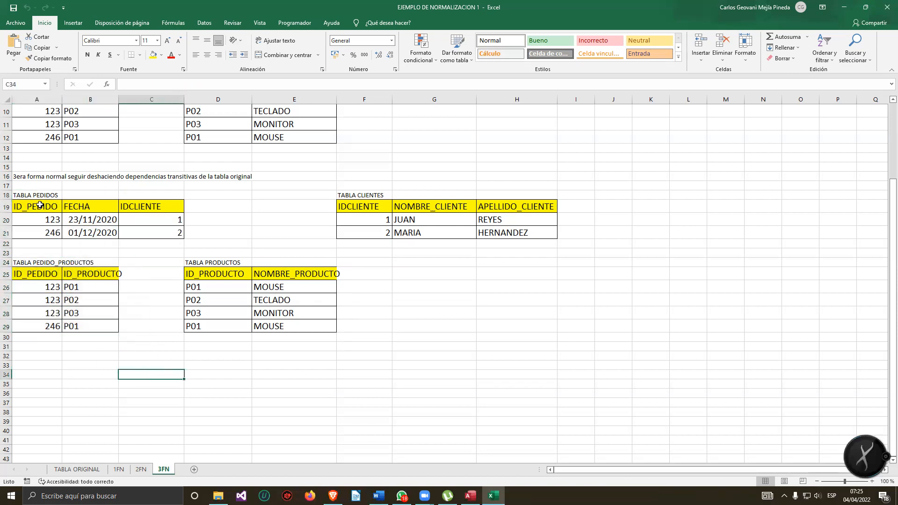
pyautogui.moveTo(39, 205); pyautogui.dragTo(135, 227)
pyautogui.moveTo(30, 264); pyautogui.dragTo(100, 333)
pyautogui.click(84, 219)
pyautogui.moveTo(43, 197); pyautogui.dragTo(149, 235)
pyautogui.click(124, 254)
pyautogui.moveTo(92, 197); pyautogui.dragTo(87, 230)
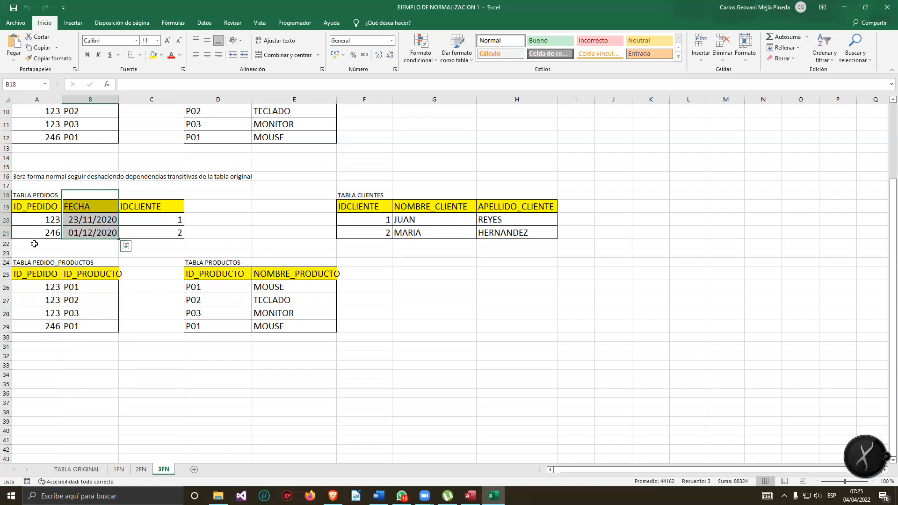
# Highlight TABLA PEDIDO_PRODUCTOS, the cells linking it with TABLA PEDIDOS and TABLA PRODUCTOS, and the whole of TABLA PEDIDOS.
pyautogui.moveTo(29, 263); pyautogui.dragTo(71, 325)
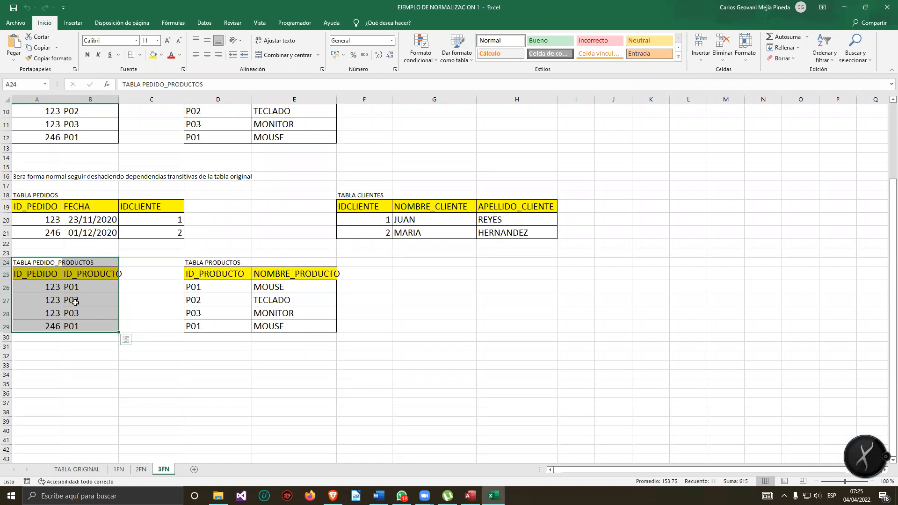
pyautogui.moveTo(75, 207); pyautogui.dragTo(78, 282)
pyautogui.moveTo(218, 274); pyautogui.dragTo(58, 300)
pyautogui.click(110, 345)
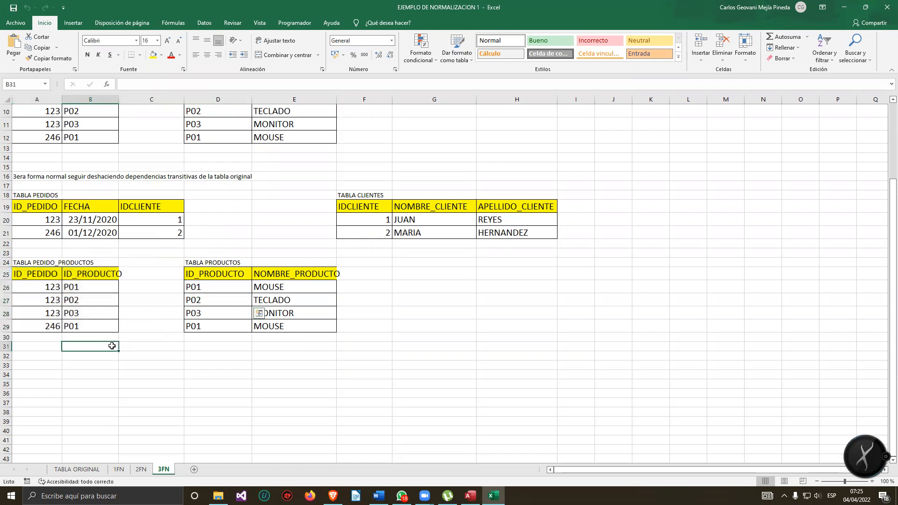
pyautogui.moveTo(34, 185); pyautogui.dragTo(144, 244)
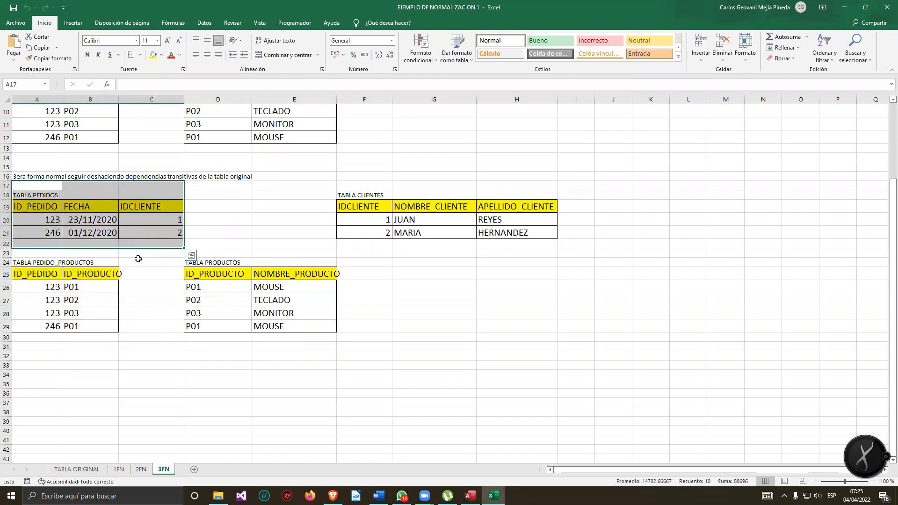
pyautogui.click(139, 260)
# Point out the FECHA column of TABLA PEDIDOS repeatedly, including a selection extending across to IDCLIENTE in TABLA CLIENTES.
pyautogui.moveTo(82, 206); pyautogui.dragTo(88, 229)
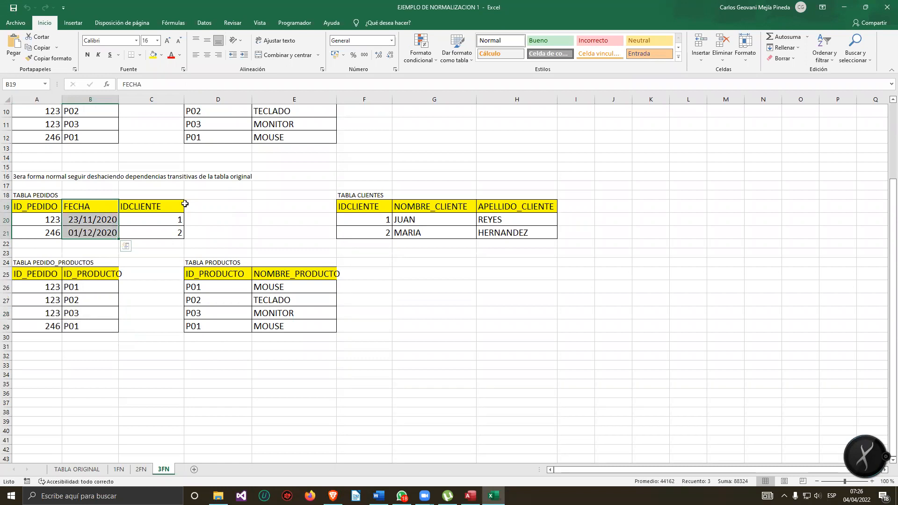
pyautogui.click(214, 194)
pyautogui.moveTo(91, 207); pyautogui.dragTo(114, 232)
pyautogui.click(202, 197)
pyautogui.moveTo(92, 206); pyautogui.dragTo(347, 220)
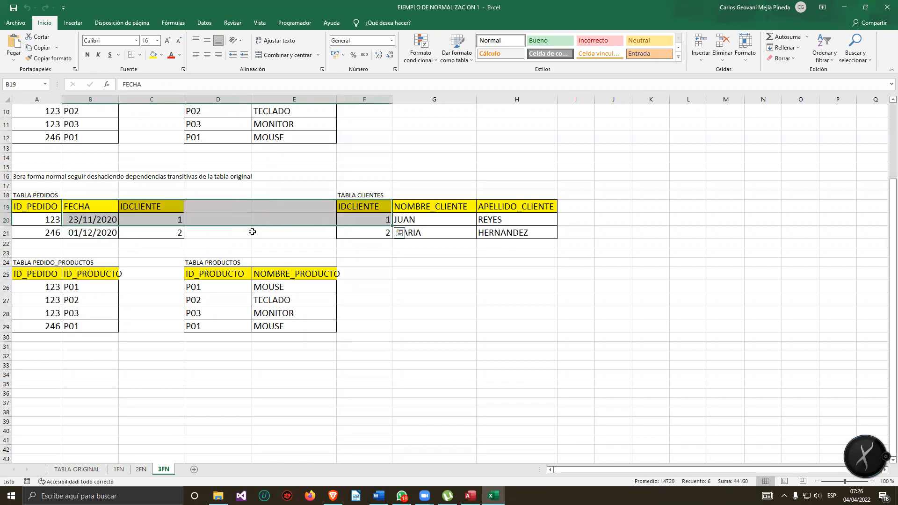
pyautogui.click(193, 237)
pyautogui.click(80, 211)
pyautogui.moveTo(80, 211); pyautogui.dragTo(89, 234)
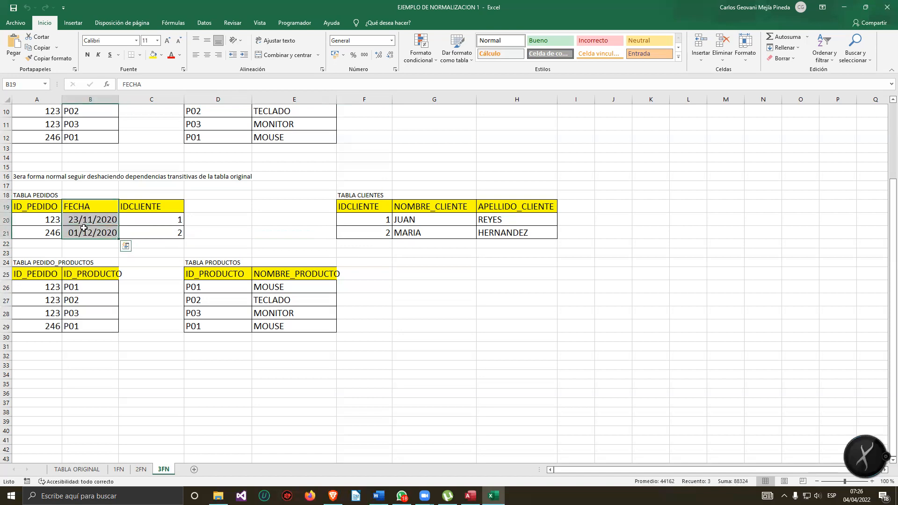
pyautogui.click(426, 72)
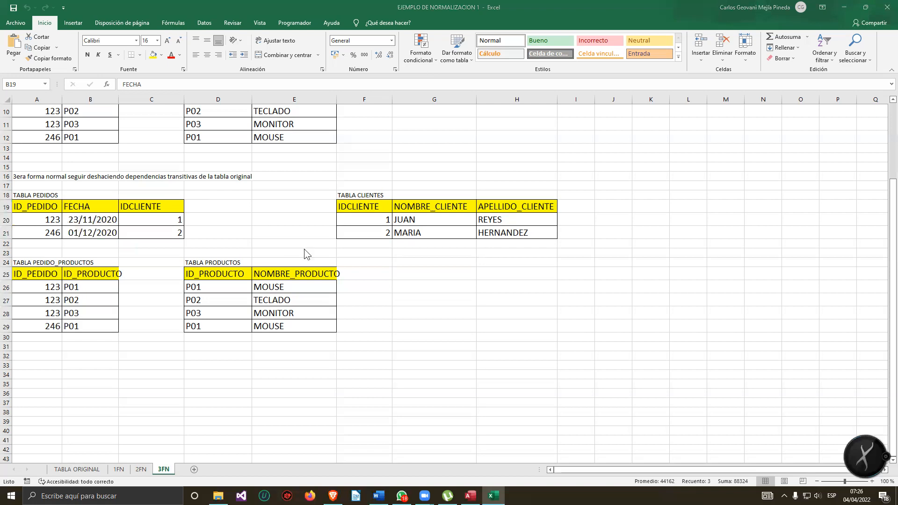
# Highlight the area around TABLA CLIENTES, then the area covering TABLA PEDIDOS and TABLA PEDIDO_PRODUCTOS.
pyautogui.click(522, 301)
pyautogui.moveTo(334, 181); pyautogui.dragTo(487, 314)
pyautogui.moveTo(14, 186); pyautogui.dragTo(129, 352)
pyautogui.click(124, 375)
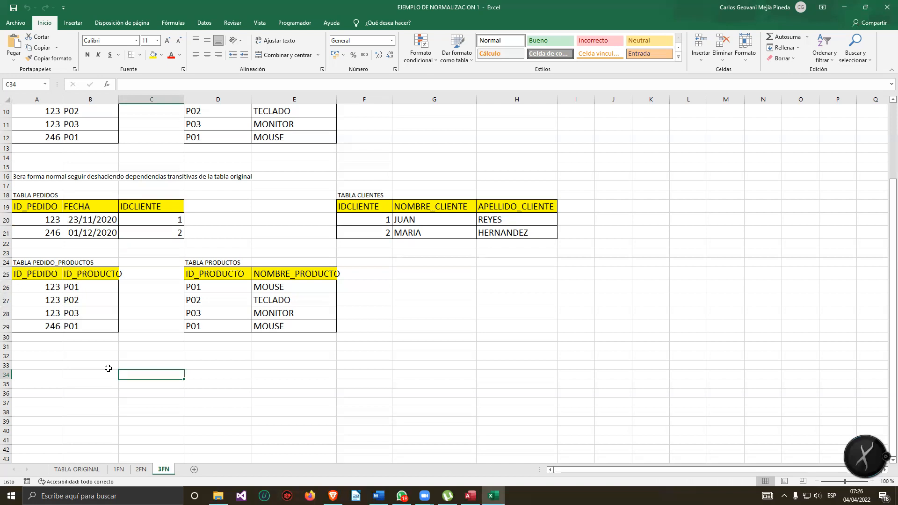
# Highlight the key columns of TABLA PEDIDO_PRODUCTOS, the table with its title, and its four records on their own.
pyautogui.moveTo(30, 274); pyautogui.dragTo(79, 318)
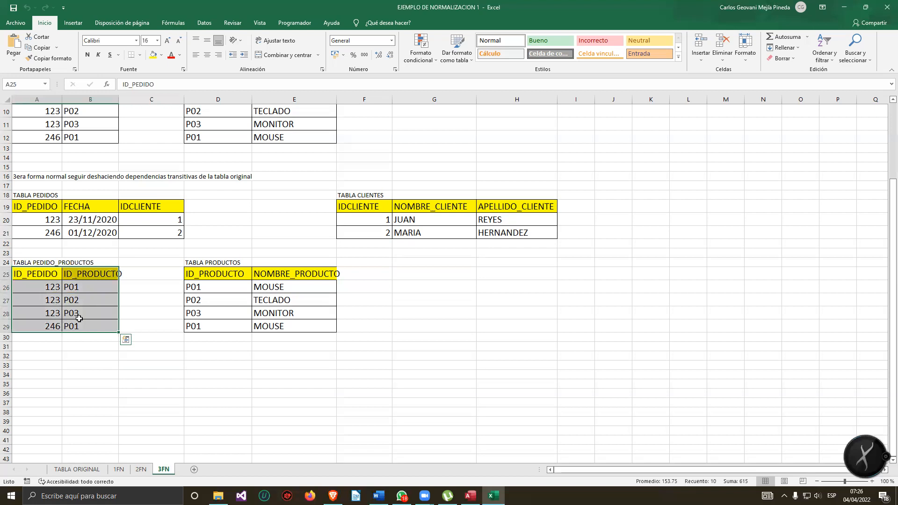
pyautogui.click(110, 422)
pyautogui.moveTo(34, 263); pyautogui.dragTo(112, 322)
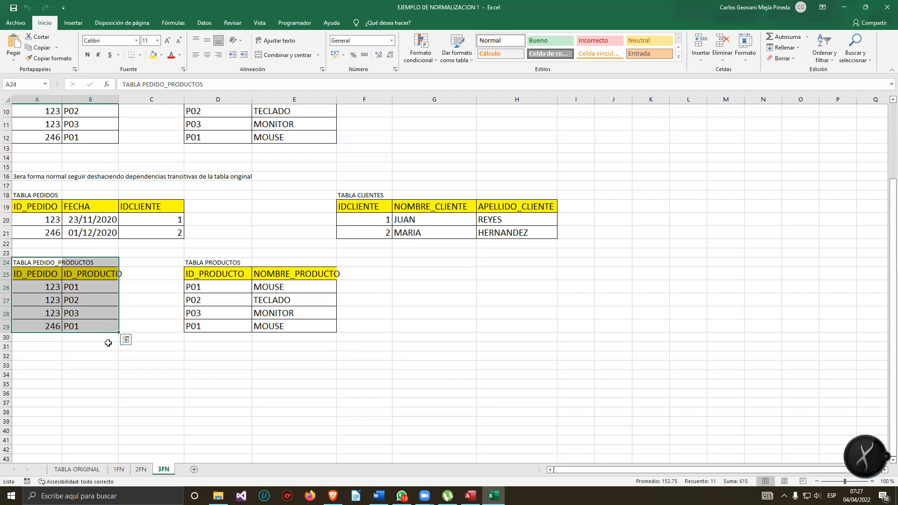
pyautogui.click(89, 374)
pyautogui.moveTo(45, 288); pyautogui.dragTo(80, 329)
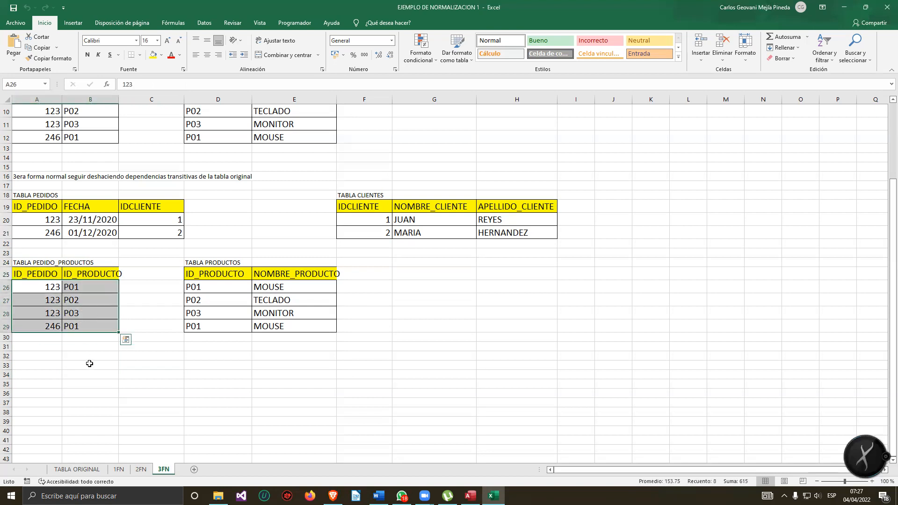
# Contrast the area from TABLA CLIENTES to NOMBRE_PRODUCTO with TABLA PEDIDOS and TABLA PEDIDO_PRODUCTOS by highlighting each in turn.
pyautogui.moveTo(331, 212); pyautogui.dragTo(553, 333)
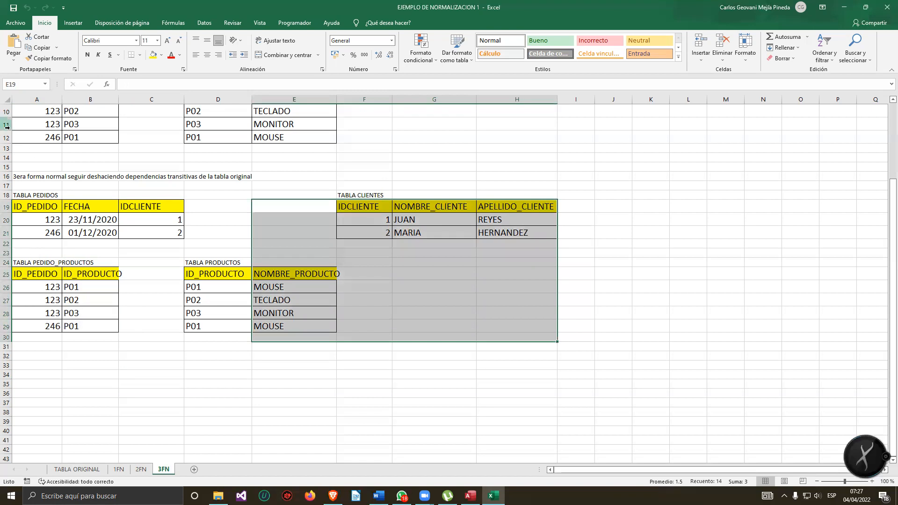
pyautogui.moveTo(57, 193); pyautogui.dragTo(159, 230)
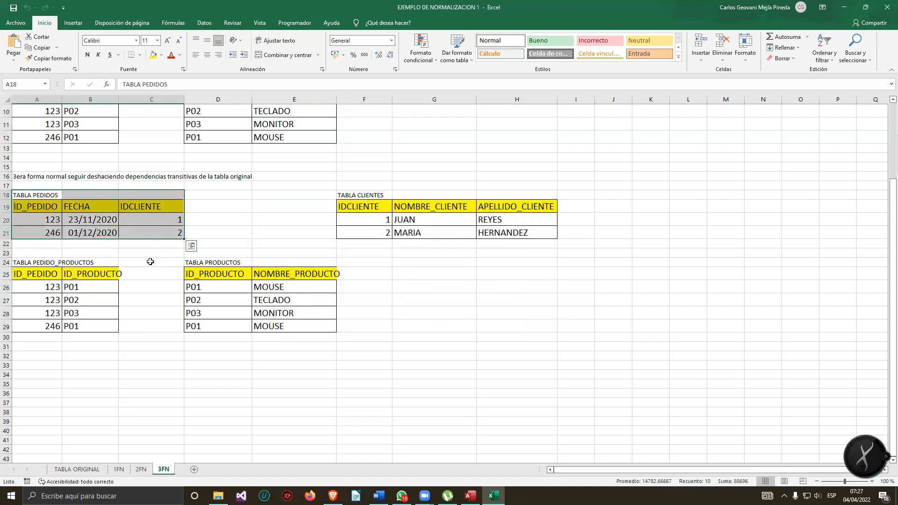
pyautogui.moveTo(44, 259); pyautogui.dragTo(88, 327)
pyautogui.click(96, 367)
pyautogui.moveTo(33, 186); pyautogui.dragTo(161, 228)
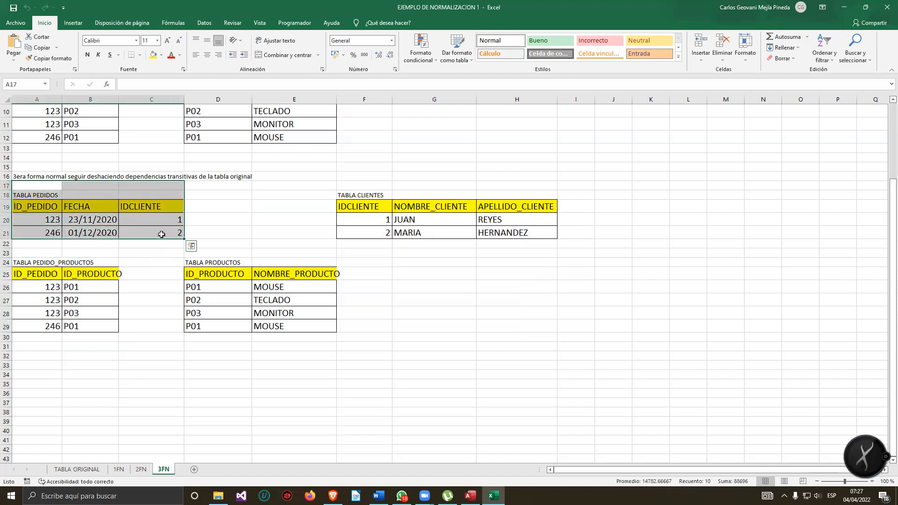
pyautogui.moveTo(30, 261); pyautogui.dragTo(106, 328)
# Highlight the FECHA header and both dates in TABLA PEDIDOS.
pyautogui.click(93, 207)
pyautogui.keyDown('shift'); pyautogui.click(95, 233); pyautogui.keyUp('shift')
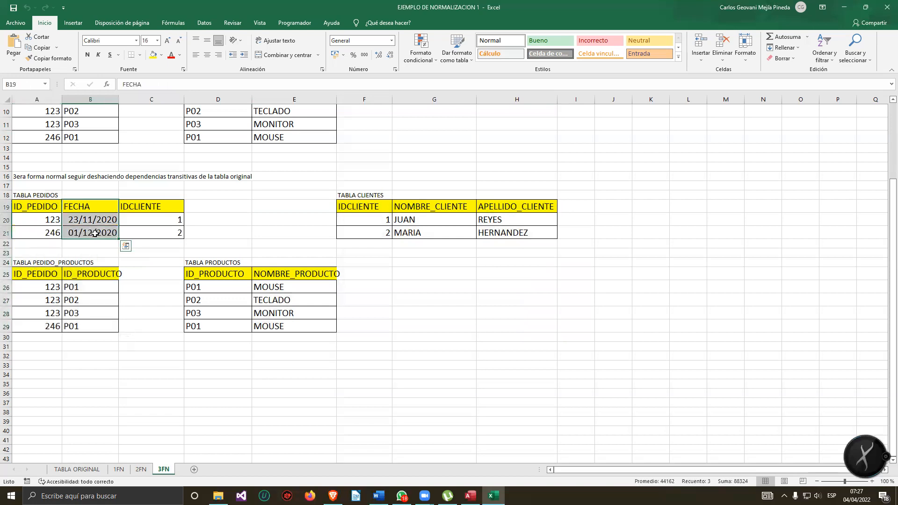
pyautogui.click(124, 279)
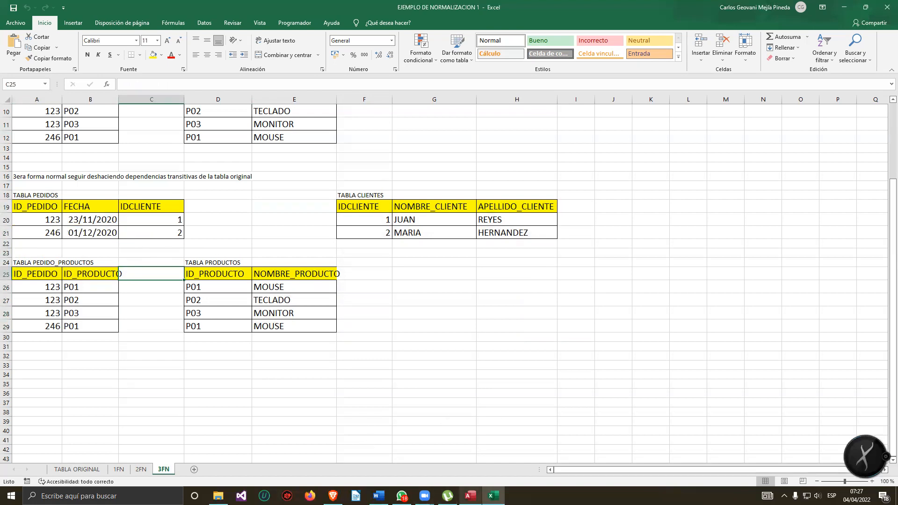
# Switch to the BD EJEMPLO1 AD database in Access and open its relationships design with the list of tables to show.
pyautogui.click(471, 496)
pyautogui.click(865, 7)
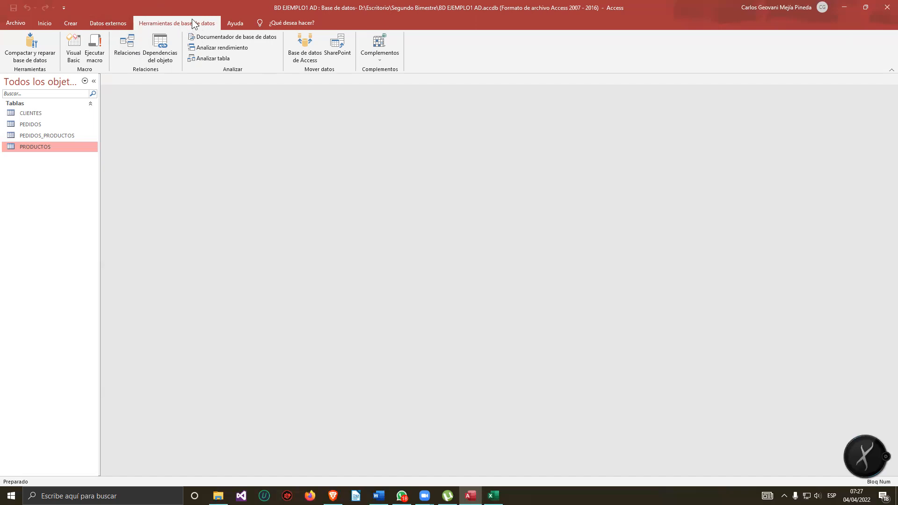
pyautogui.click(128, 57)
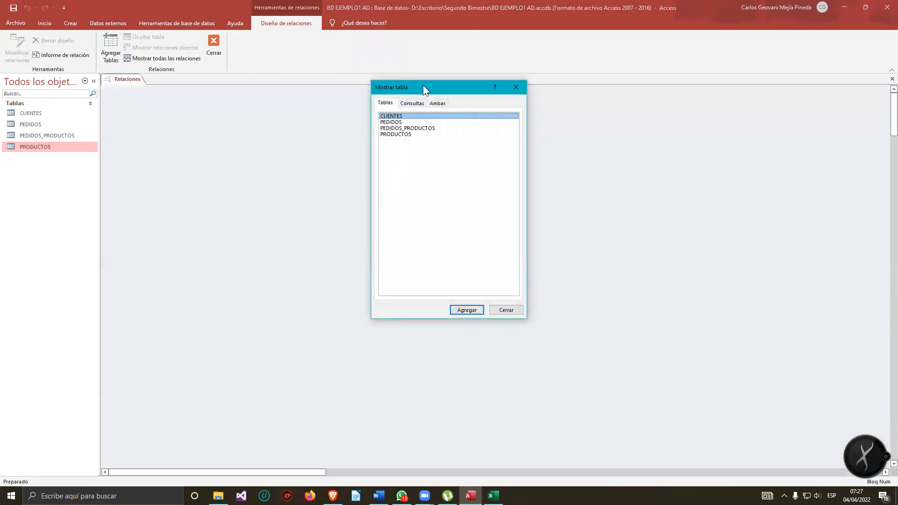
pyautogui.moveTo(423, 89); pyautogui.dragTo(420, 140)
pyautogui.click(418, 216)
pyautogui.keyDown('shift'); pyautogui.click(419, 168); pyautogui.keyUp('shift')
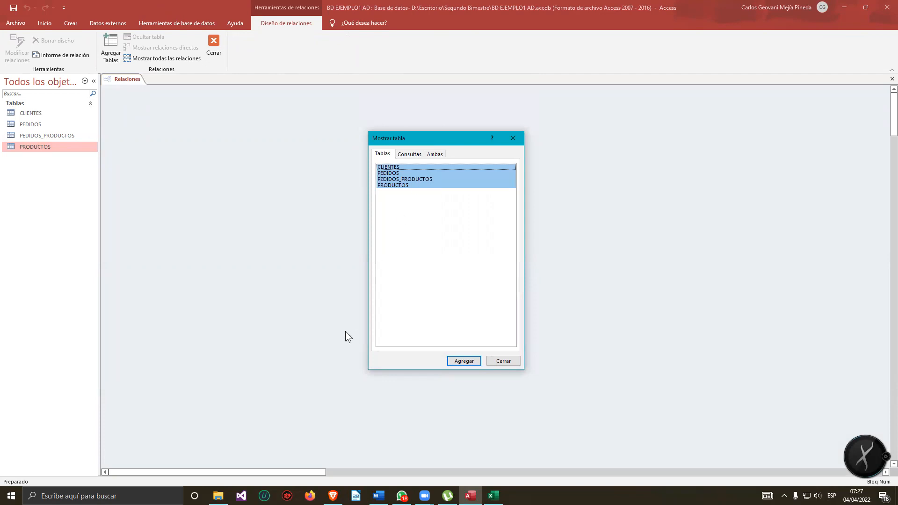
pyautogui.click(394, 211)
pyautogui.click(397, 178)
pyautogui.click(404, 187)
pyautogui.click(399, 172)
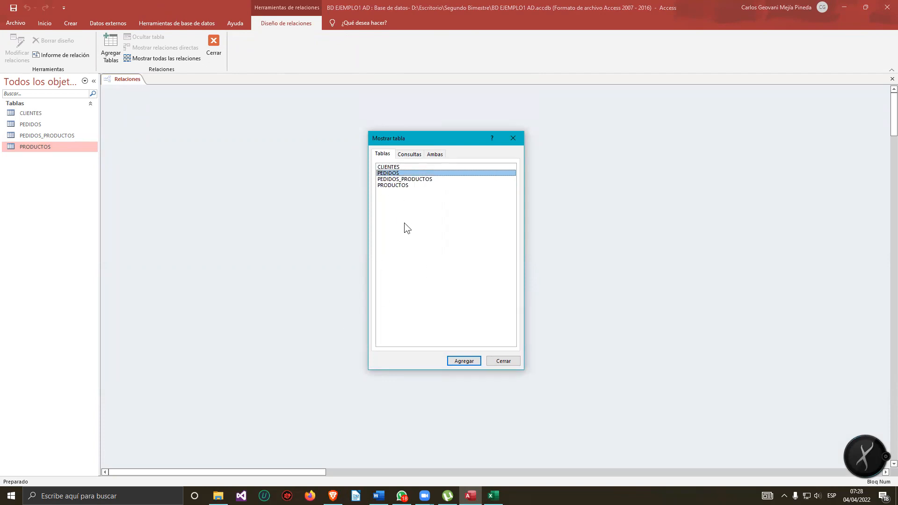
# Add the CLIENTES, PEDIDOS, PEDIDOS_PRODUCTOS and PRODUCTOS tables to the relationships diagram and move the table list clear of them.
pyautogui.click(404, 225)
pyautogui.keyDown('shift'); pyautogui.click(405, 167); pyautogui.keyUp('shift')
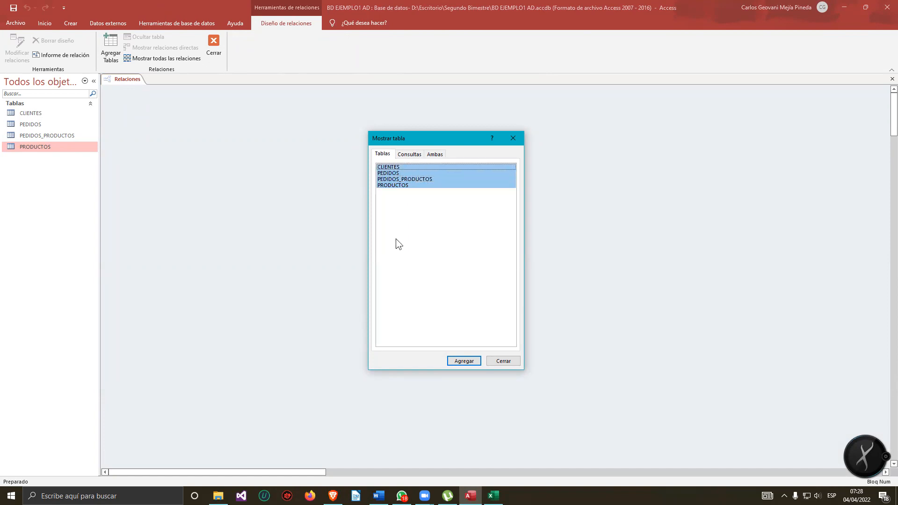
pyautogui.click(462, 363)
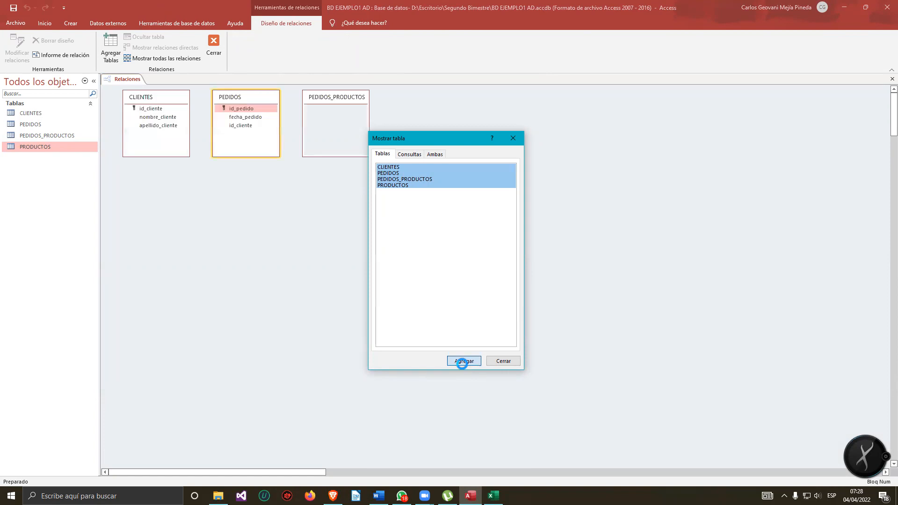
pyautogui.moveTo(409, 139); pyautogui.dragTo(578, 159)
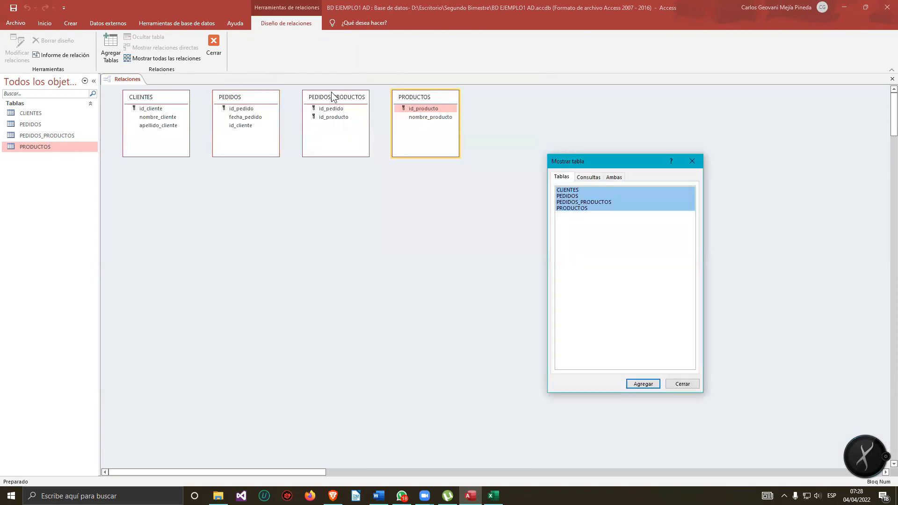
# Add a second copy of the CLIENTES table to the diagram, close the table list and hide that duplicate.
pyautogui.click(638, 263)
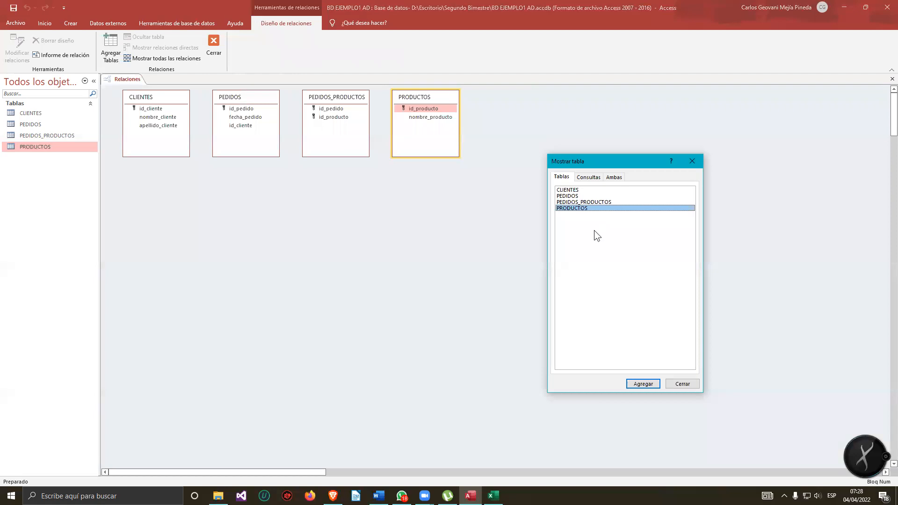
pyautogui.click(580, 189)
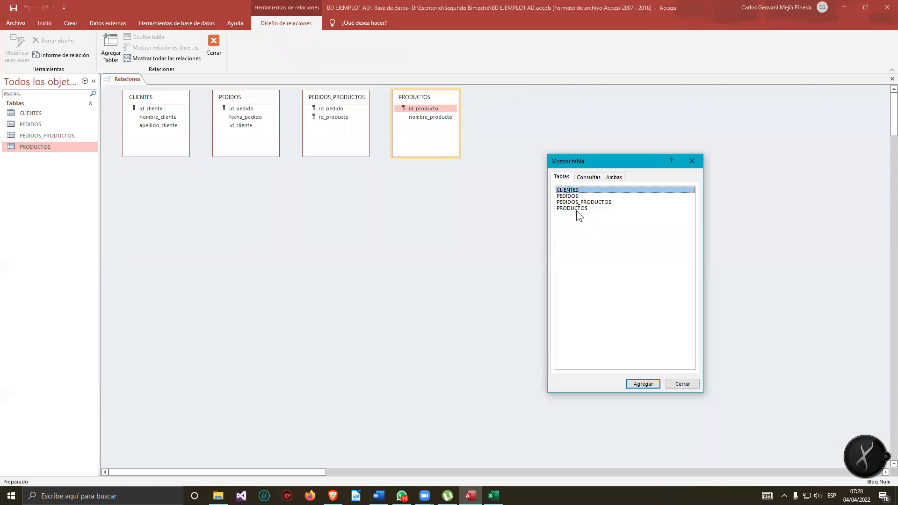
pyautogui.click(653, 384)
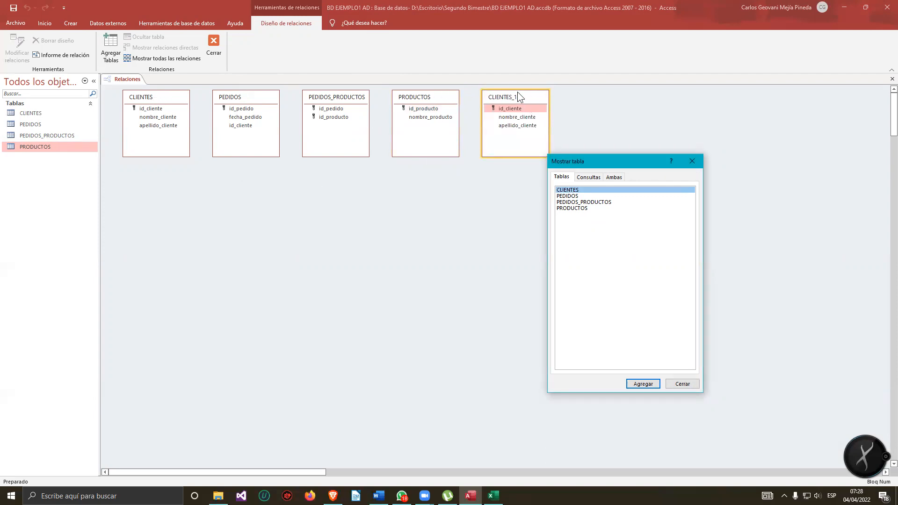
pyautogui.click(691, 387)
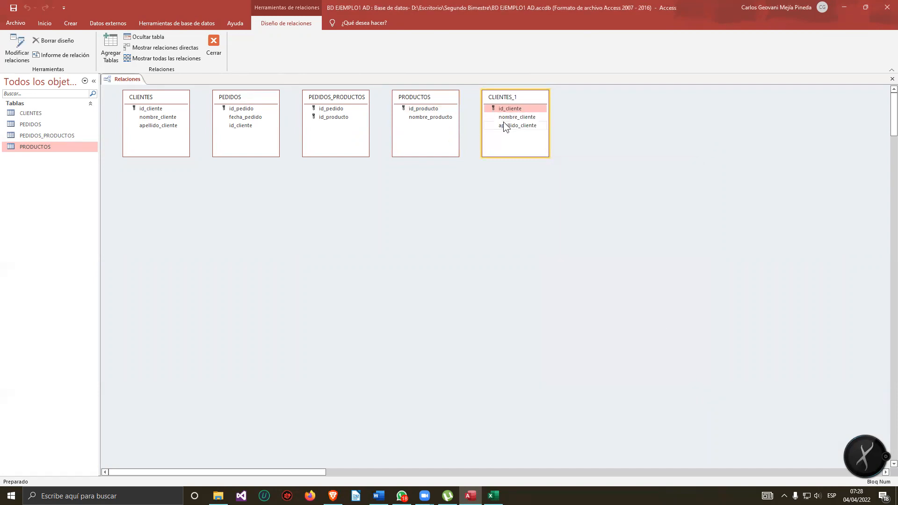
pyautogui.rightClick(525, 94)
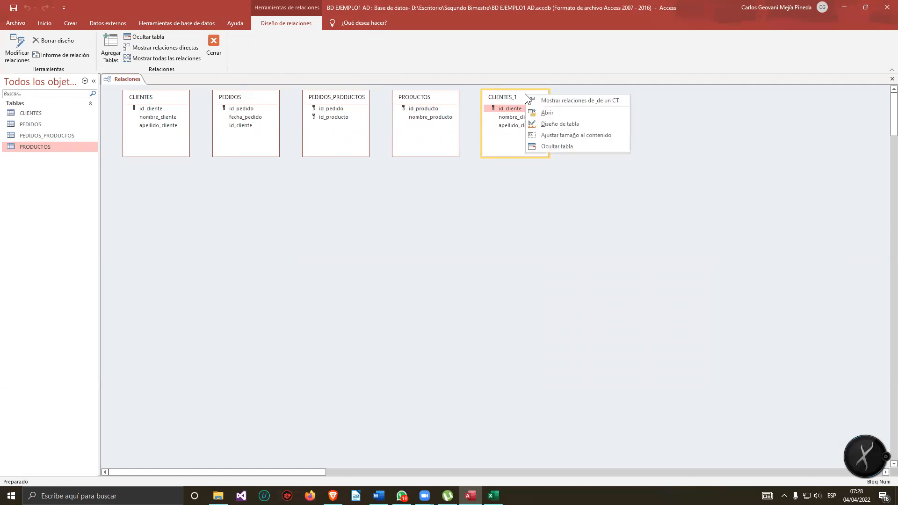
pyautogui.click(557, 146)
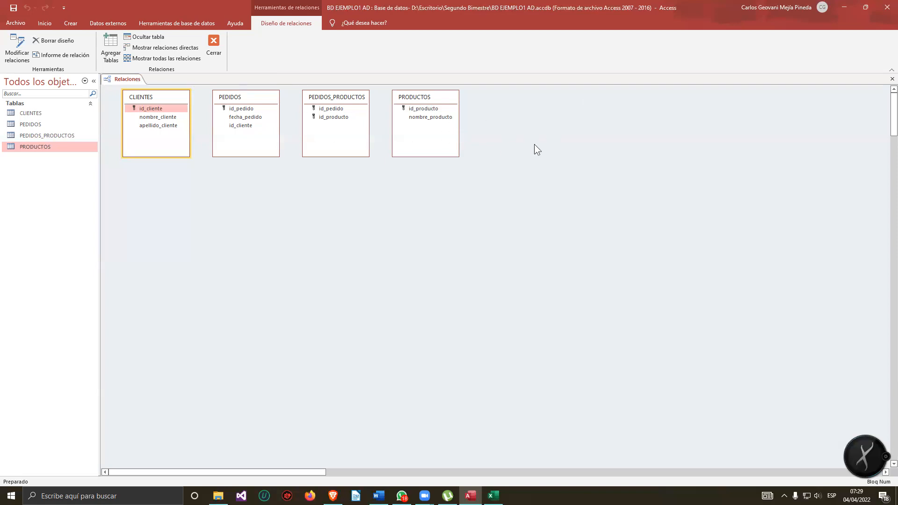
# Place CLIENTES and PRODUCTOS side by side at the top of the diagram, with PEDIDOS and PEDIDOS_PRODUCTOS well below them.
pyautogui.moveTo(244, 98); pyautogui.dragTo(342, 334)
pyautogui.moveTo(346, 100); pyautogui.dragTo(474, 433)
pyautogui.moveTo(182, 102); pyautogui.dragTo(361, 101)
pyautogui.moveTo(429, 98); pyautogui.dragTo(451, 96)
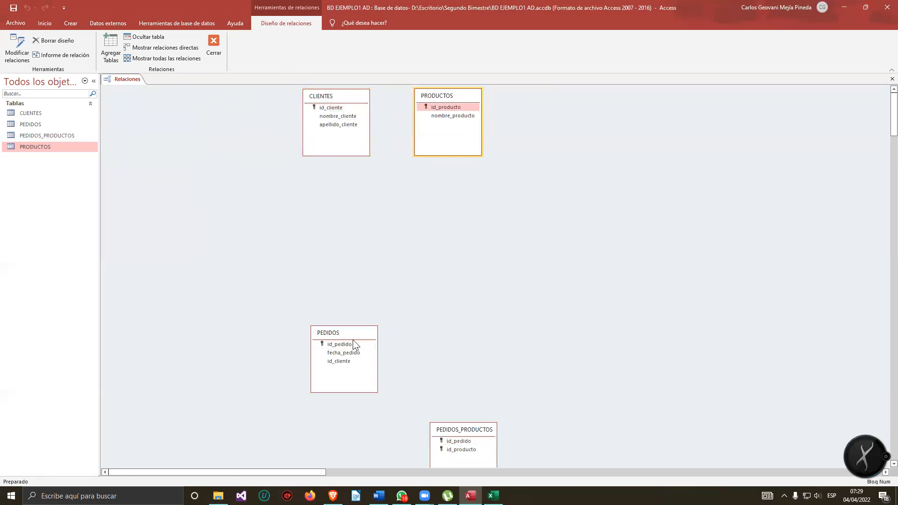
# Rearrange the diagram so PEDIDOS sits directly beneath CLIENTES and PEDIDOS_PRODUCTOS sits lower, beneath PRODUCTOS.
pyautogui.moveTo(473, 430); pyautogui.dragTo(422, 201)
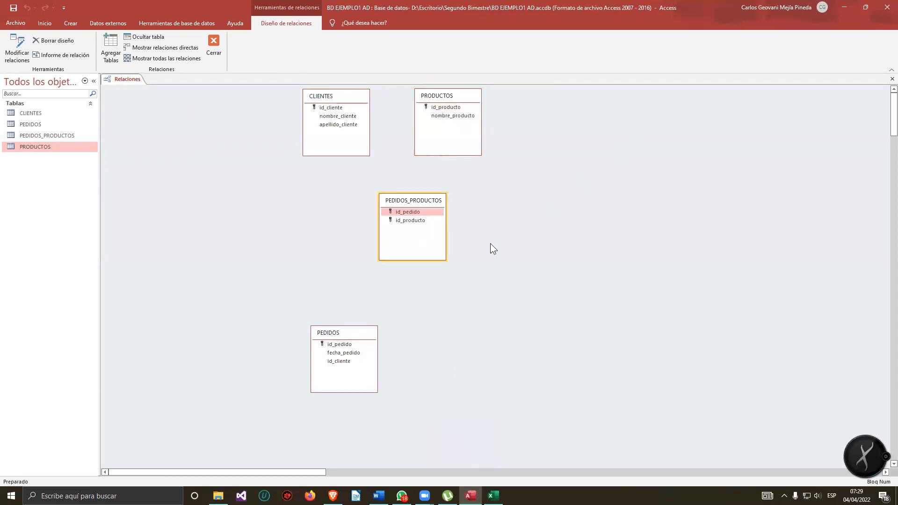
pyautogui.moveTo(424, 199); pyautogui.dragTo(533, 318)
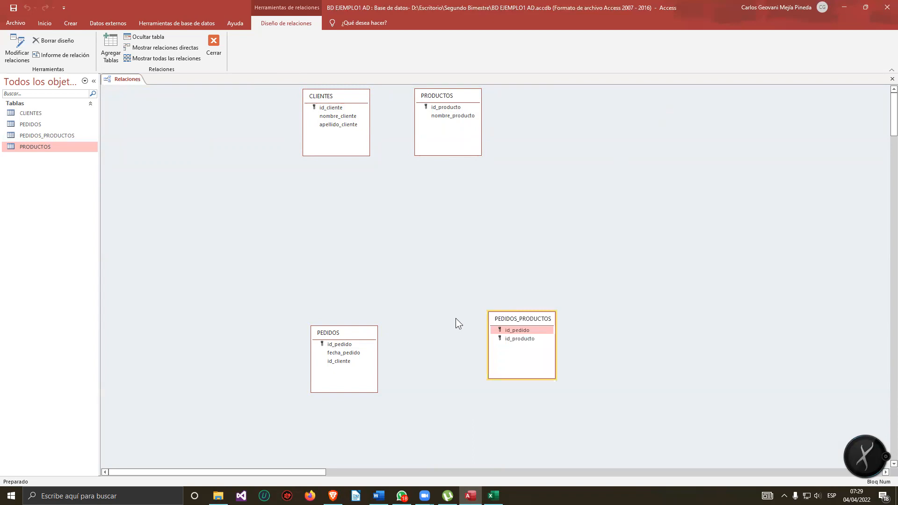
pyautogui.click(349, 335)
pyautogui.moveTo(349, 334); pyautogui.dragTo(342, 204)
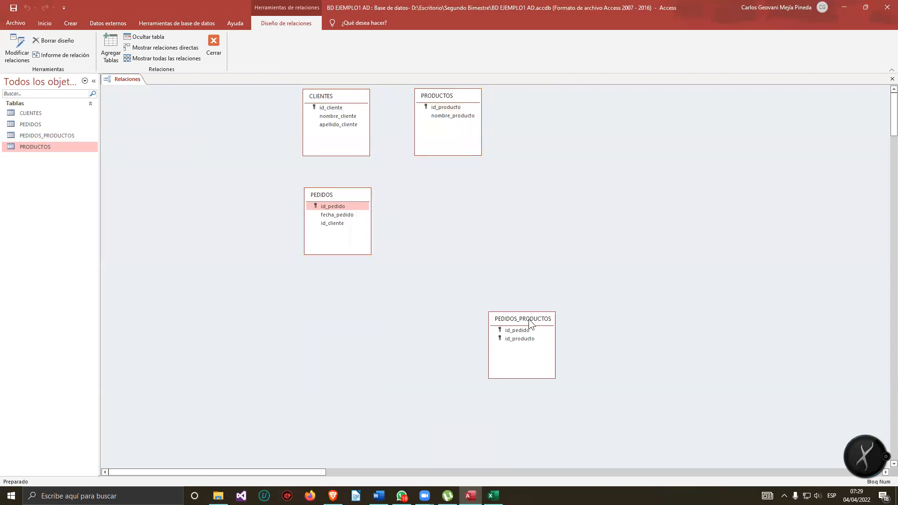
pyautogui.moveTo(522, 320); pyautogui.dragTo(520, 320)
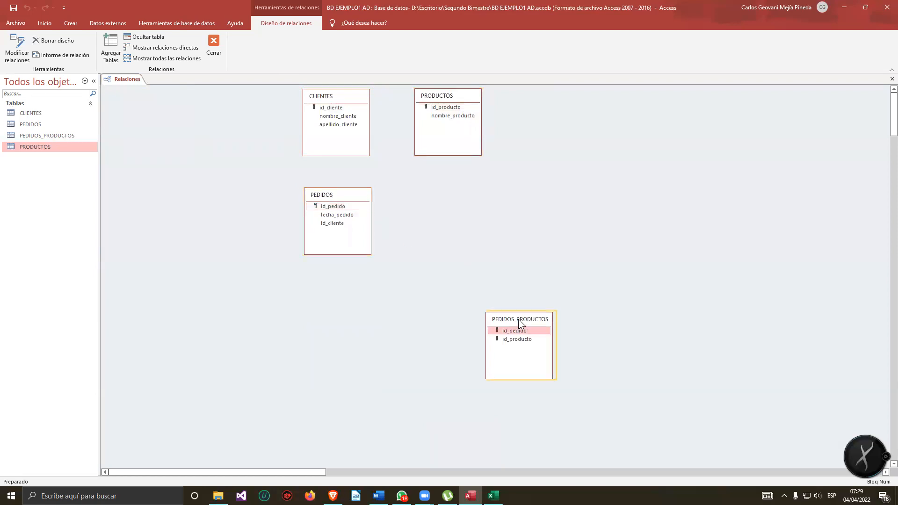
pyautogui.moveTo(519, 319); pyautogui.dragTo(448, 285)
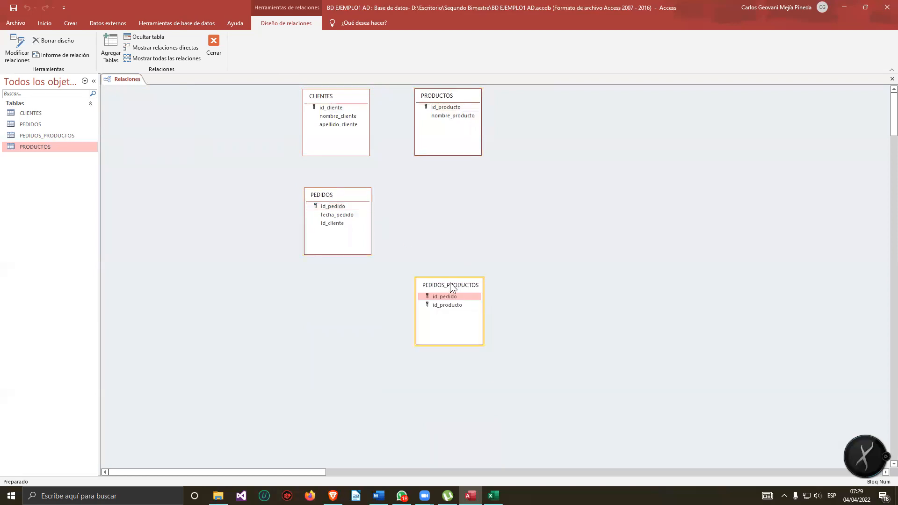
# Stack PEDIDOS and PEDIDOS_PRODUCTOS in one column centred between CLIENTES and PRODUCTOS.
pyautogui.click(350, 193)
pyautogui.moveTo(351, 193); pyautogui.dragTo(407, 187)
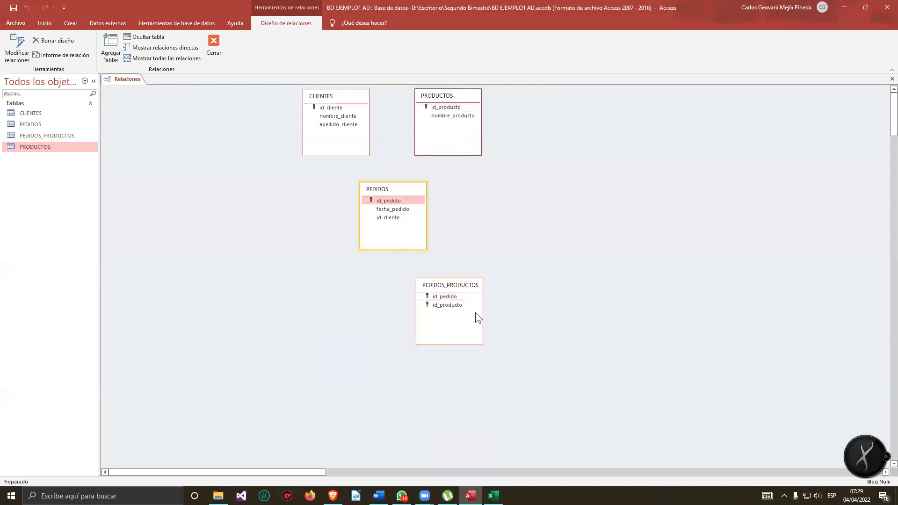
pyautogui.click(466, 290)
pyautogui.moveTo(464, 288); pyautogui.dragTo(411, 290)
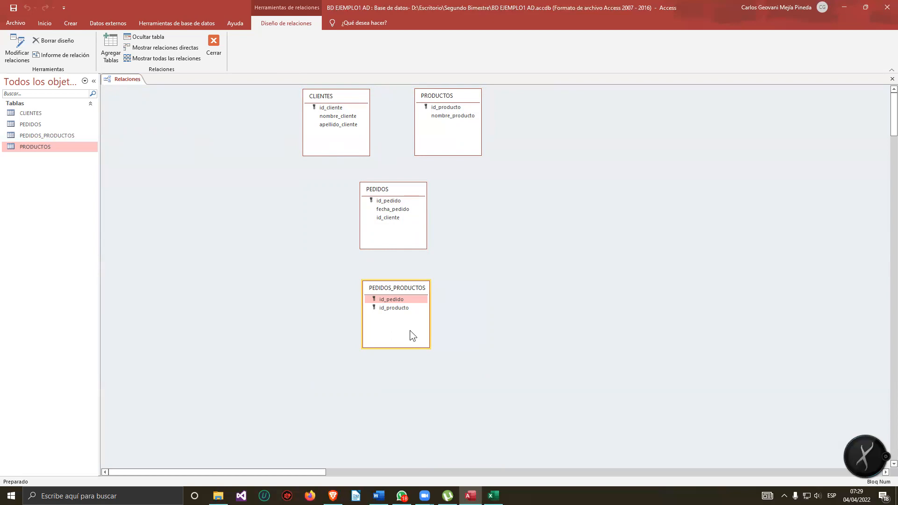
# Move PEDIDOS back beneath CLIENTES and PEDIDOS_PRODUCTOS back beneath PRODUCTOS.
pyautogui.click(409, 193)
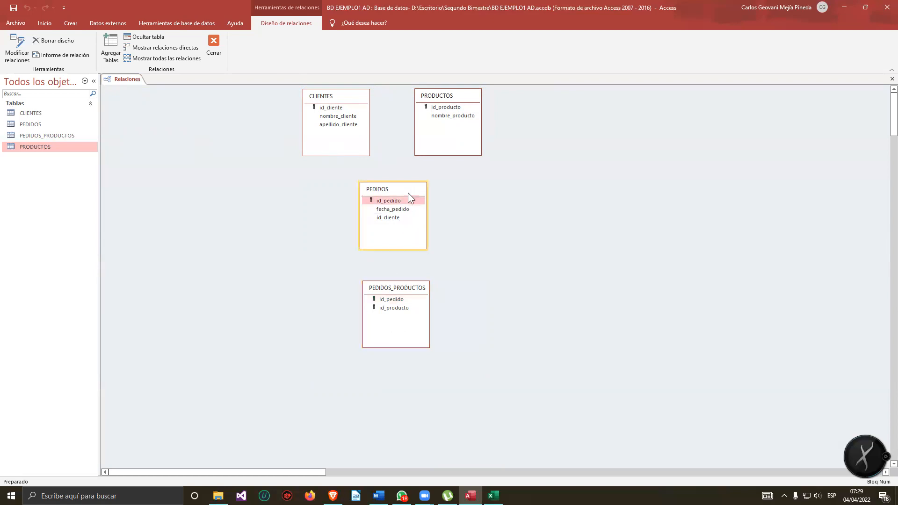
pyautogui.moveTo(407, 193); pyautogui.dragTo(358, 199)
pyautogui.moveTo(413, 289); pyautogui.dragTo(477, 294)
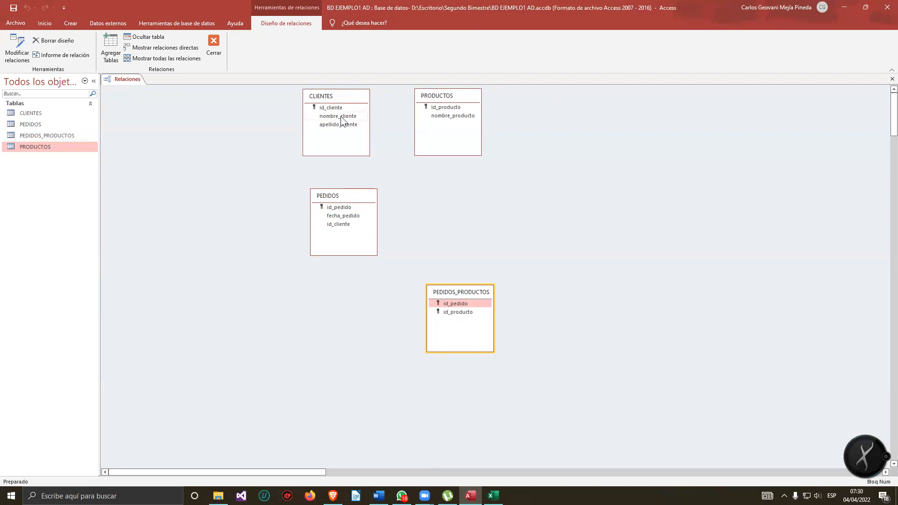
# Link the id_cliente key of CLIENTES to id_cliente in PEDIDOS to start defining their relationship.
pyautogui.click(331, 109)
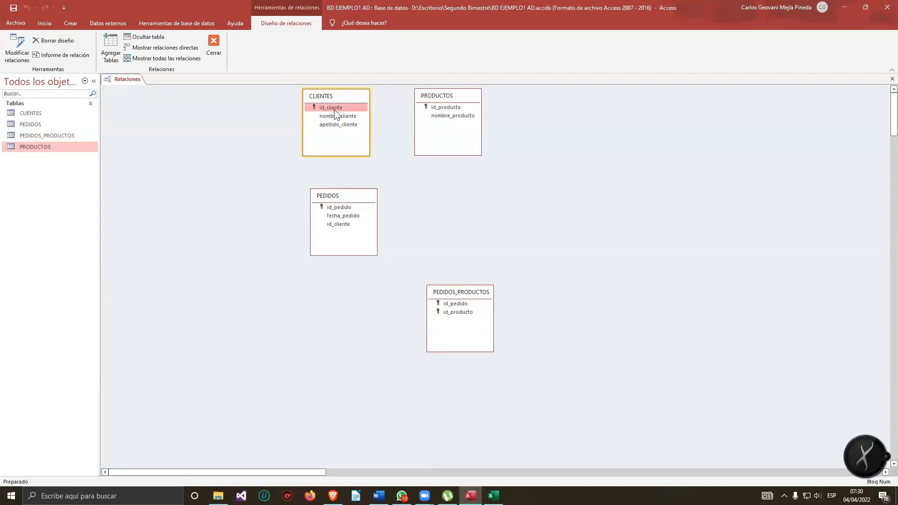
pyautogui.click(447, 106)
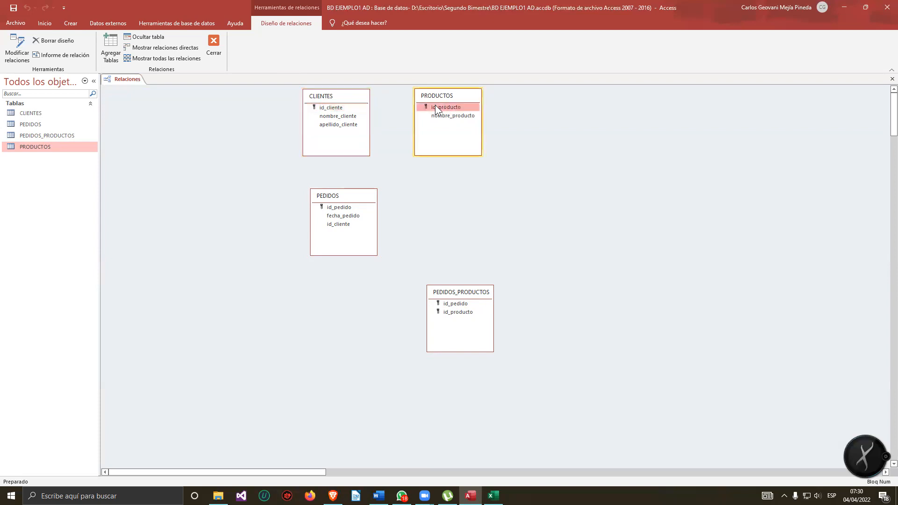
pyautogui.click(329, 108)
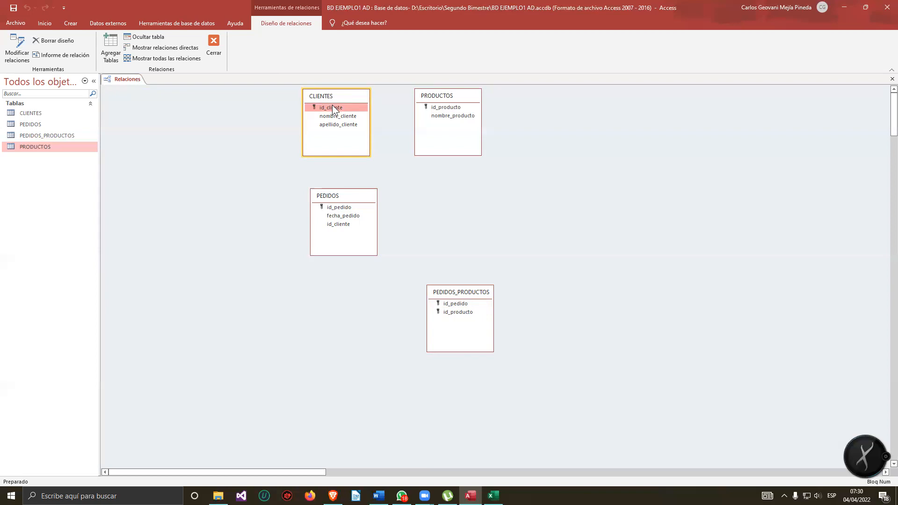
pyautogui.moveTo(333, 106); pyautogui.dragTo(319, 141)
pyautogui.moveTo(329, 108); pyautogui.dragTo(318, 173)
pyautogui.moveTo(317, 187); pyautogui.dragTo(337, 226)
pyautogui.moveTo(338, 227); pyautogui.dragTo(341, 229)
pyautogui.moveTo(341, 228); pyautogui.dragTo(333, 225)
pyautogui.moveTo(334, 227); pyautogui.dragTo(329, 224)
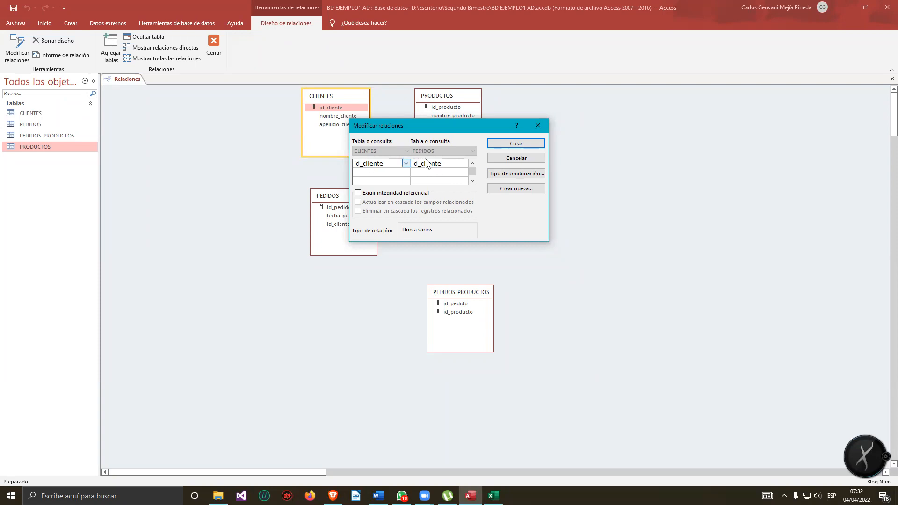
# Create the CLIENTES–PEDIDOS relationship with referential integrity, cascade update, cascade delete and join type 3, and move CLIENTES away from above PEDIDOS.
pyautogui.click(358, 193)
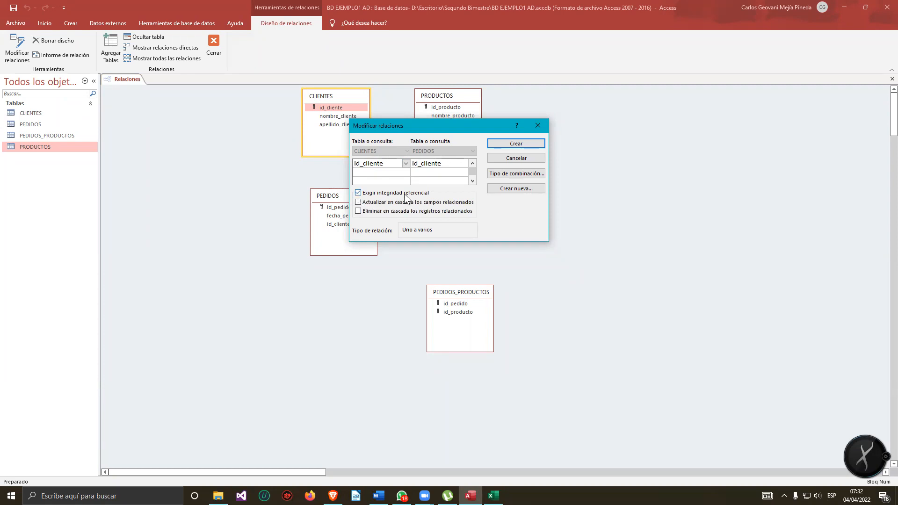
pyautogui.click(359, 203)
pyautogui.click(357, 213)
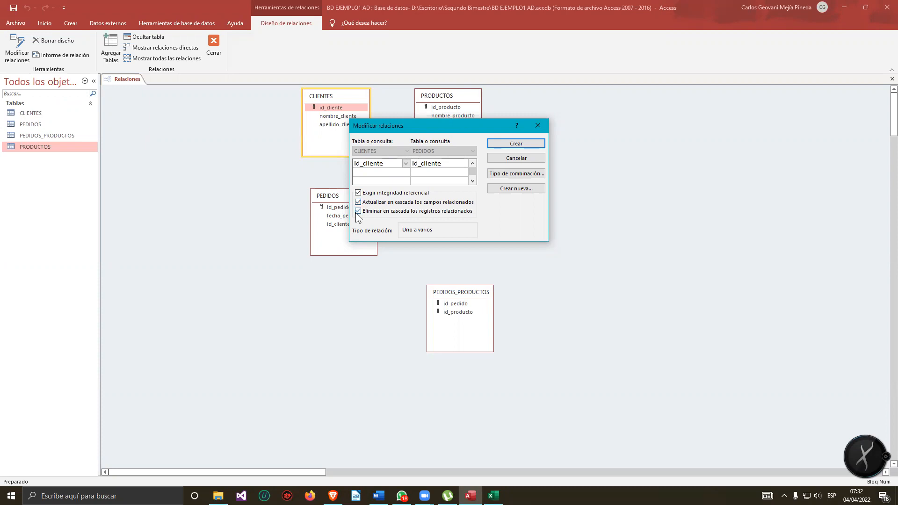
pyautogui.click(512, 174)
pyautogui.click(383, 188)
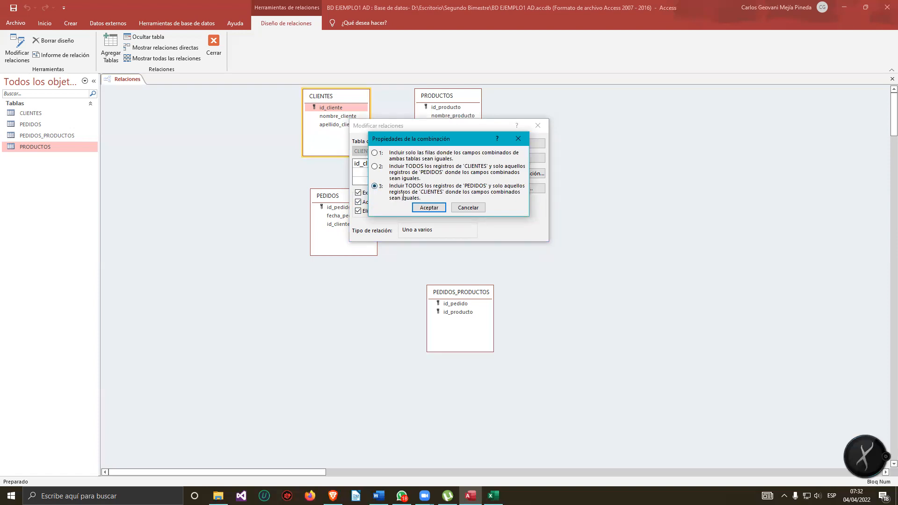
pyautogui.click(435, 210)
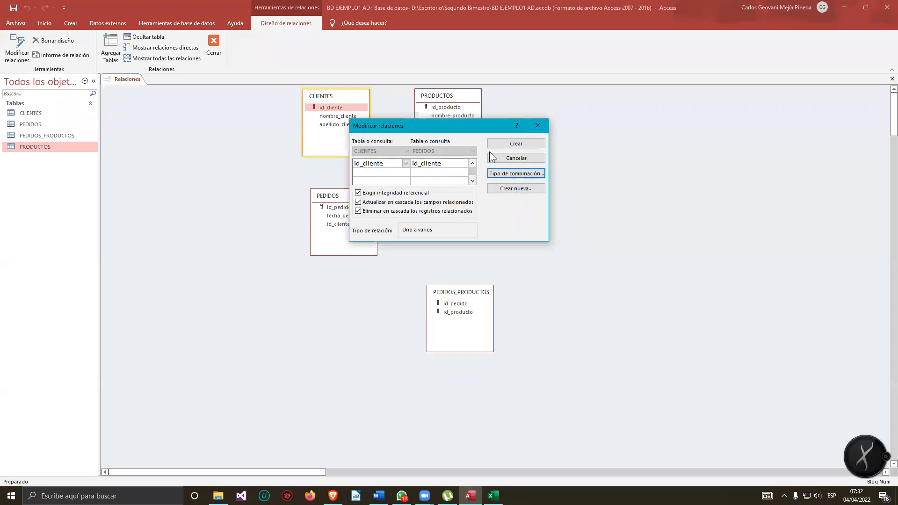
pyautogui.click(512, 144)
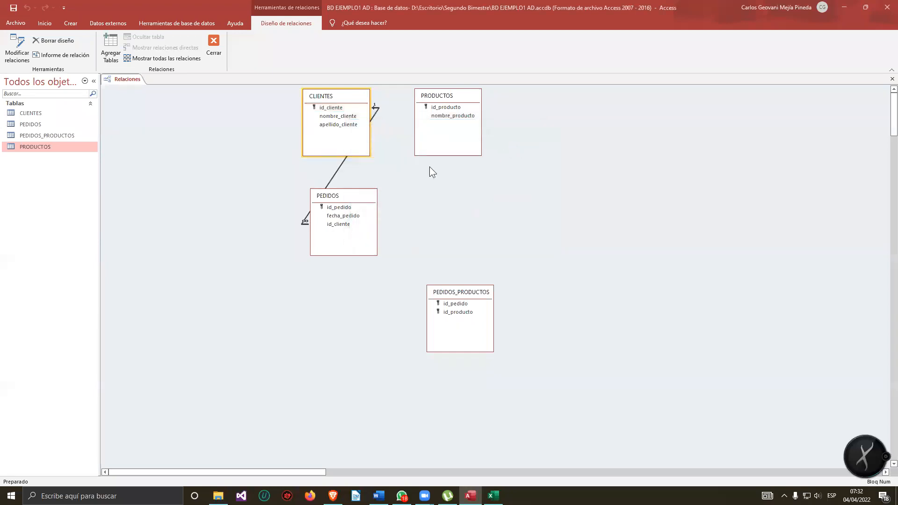
pyautogui.moveTo(330, 99); pyautogui.dragTo(245, 103)
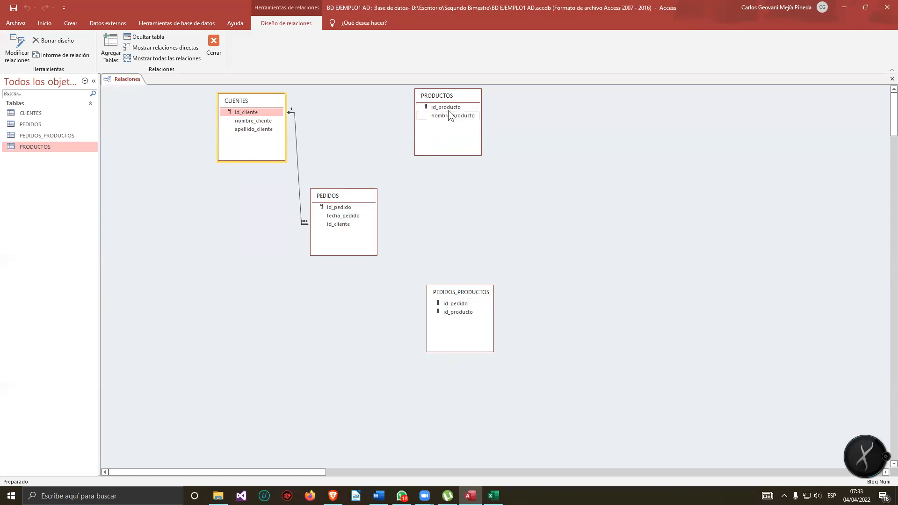
# Create a relationship from id_producto in PRODUCTOS to id_producto in PEDIDOS_PRODUCTOS, leaving referential integrity unenforced.
pyautogui.click(442, 107)
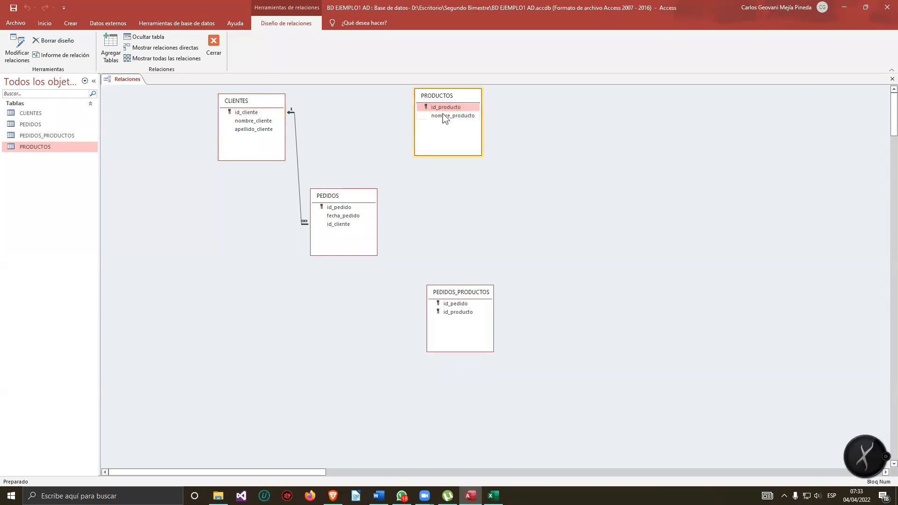
pyautogui.click(463, 304)
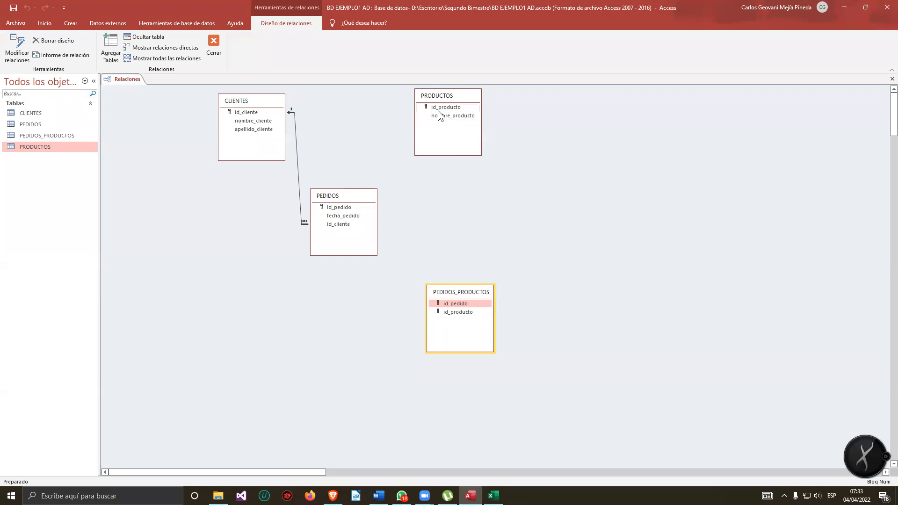
pyautogui.click(442, 108)
pyautogui.moveTo(440, 111); pyautogui.dragTo(465, 315)
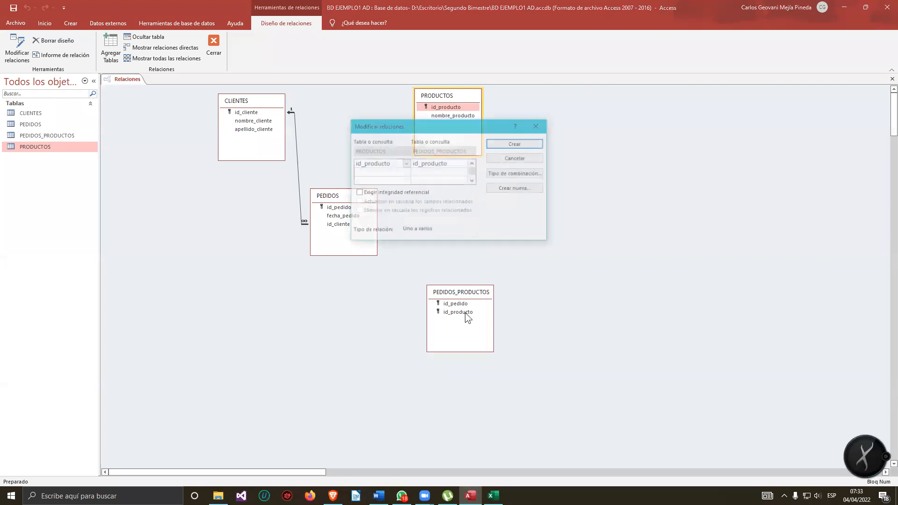
pyautogui.click(525, 144)
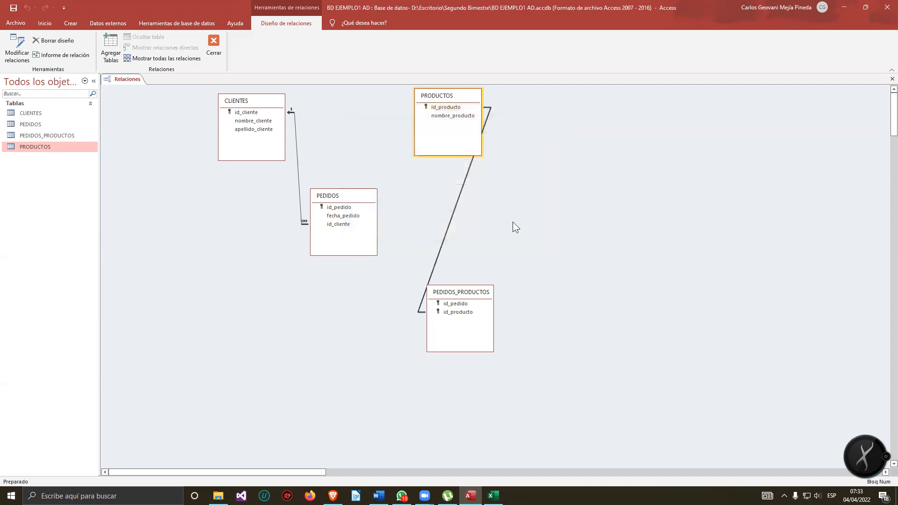
# Move PEDIDOS_PRODUCTOS farther to the side of PRODUCTOS and reposition PEDIDOS just below CLIENTES so the relationship lines are clear.
pyautogui.moveTo(493, 291); pyautogui.dragTo(616, 275)
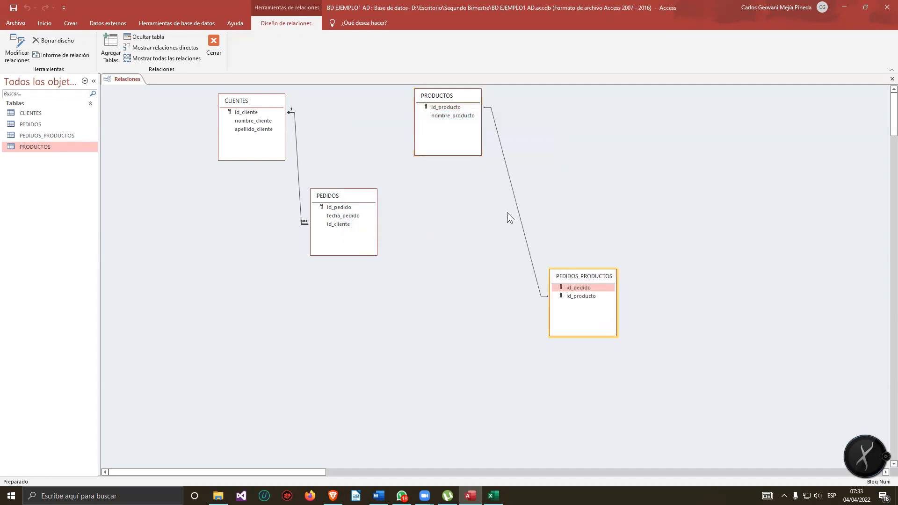
pyautogui.moveTo(341, 197); pyautogui.dragTo(464, 313)
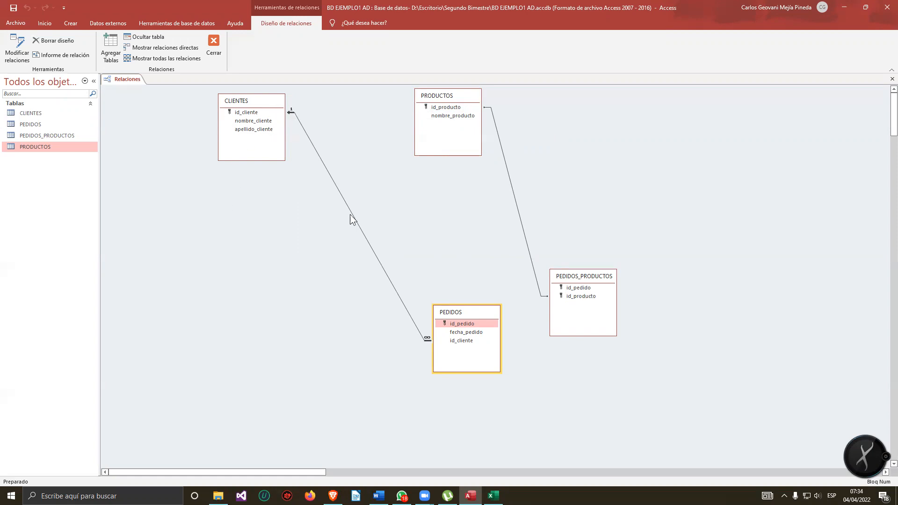
pyautogui.moveTo(469, 314); pyautogui.dragTo(384, 295)
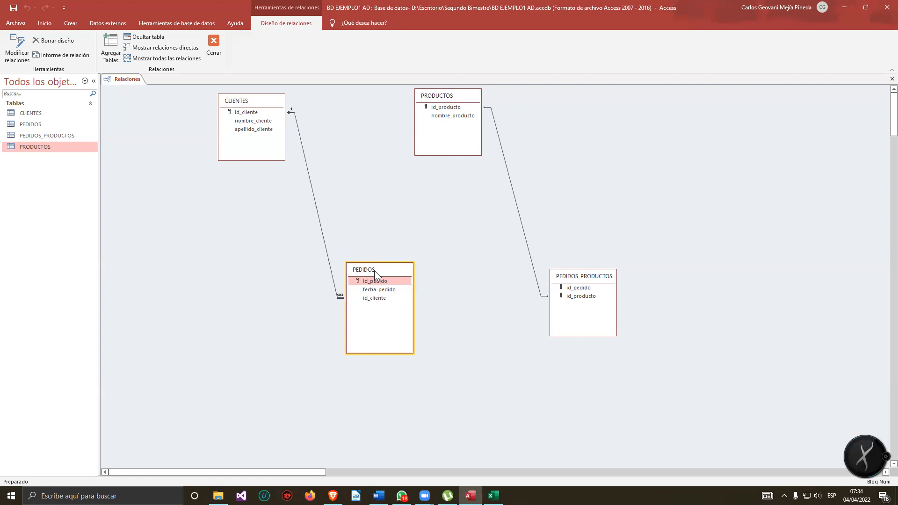
pyautogui.moveTo(374, 270); pyautogui.dragTo(333, 209)
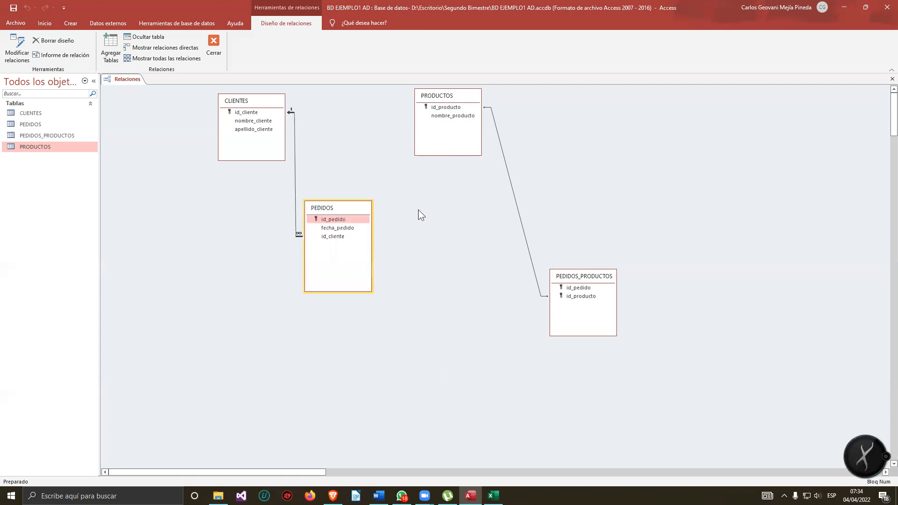
# Delete the existing relationship between PRODUCTOS and PEDIDOS_PRODUCTOS and confirm its permanent removal.
pyautogui.rightClick(507, 168)
pyautogui.click(506, 157)
pyautogui.rightClick(506, 168)
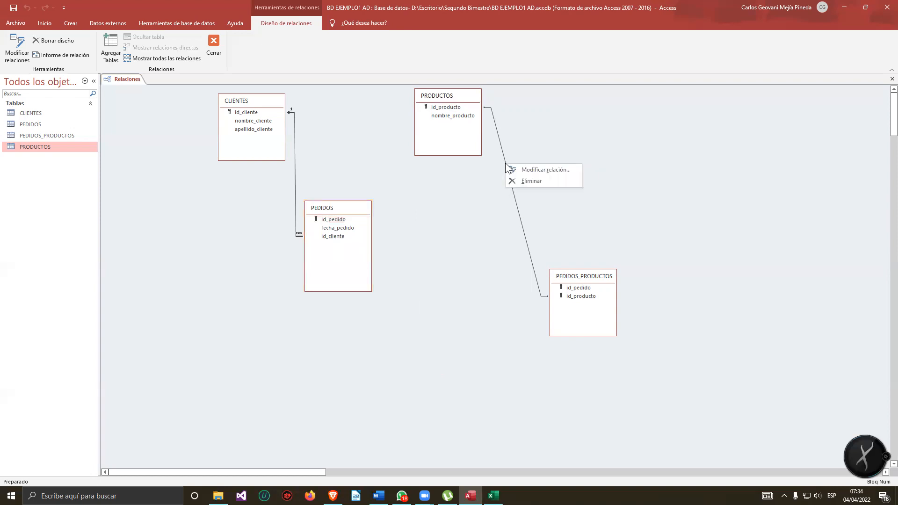
pyautogui.click(532, 181)
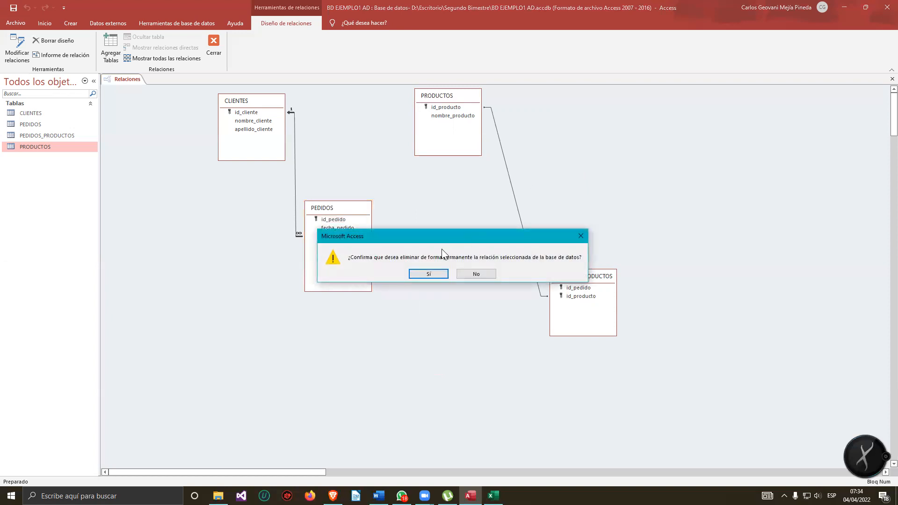
pyautogui.click(429, 273)
# Place PEDIDOS_PRODUCTOS below PRODUCTOS and relate their id_producto fields with referential integrity, cascade update, cascade delete and join type 3.
pyautogui.moveTo(576, 276); pyautogui.dragTo(468, 280)
pyautogui.moveTo(448, 108); pyautogui.dragTo(465, 301)
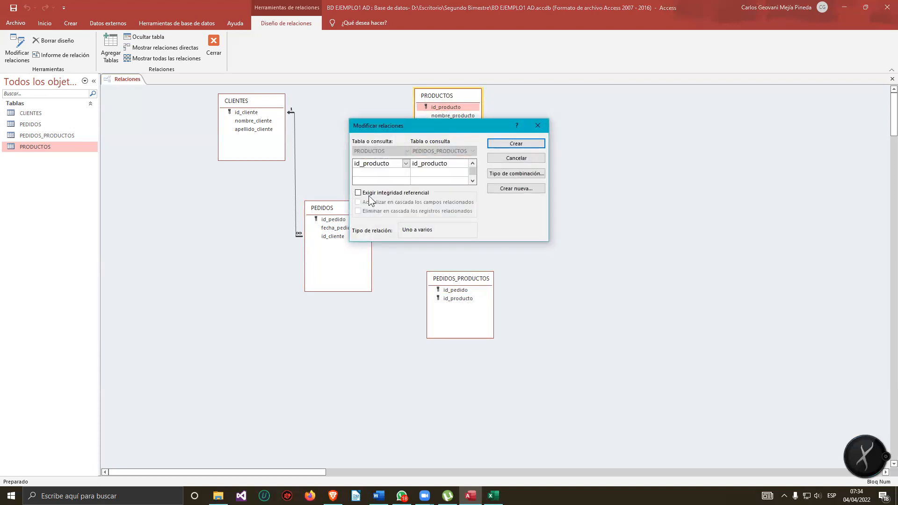
pyautogui.click(372, 195)
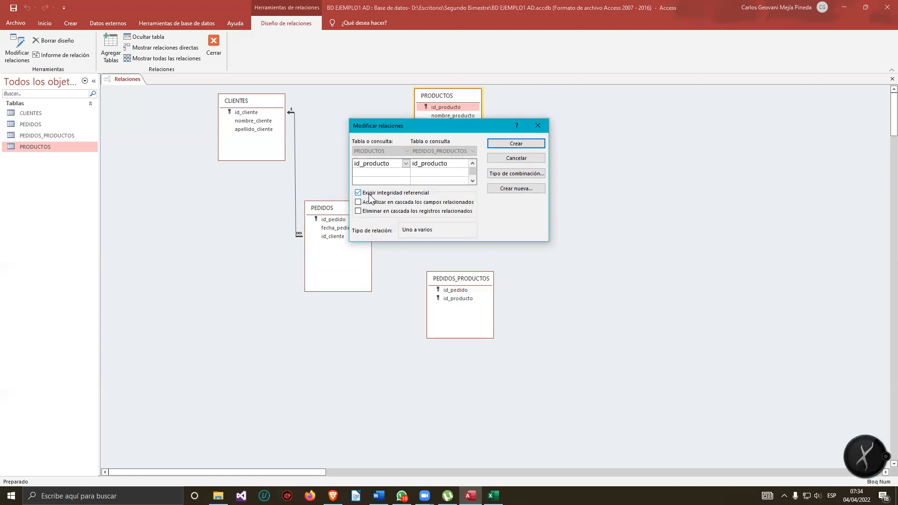
pyautogui.click(368, 202)
pyautogui.click(394, 210)
pyautogui.click(511, 173)
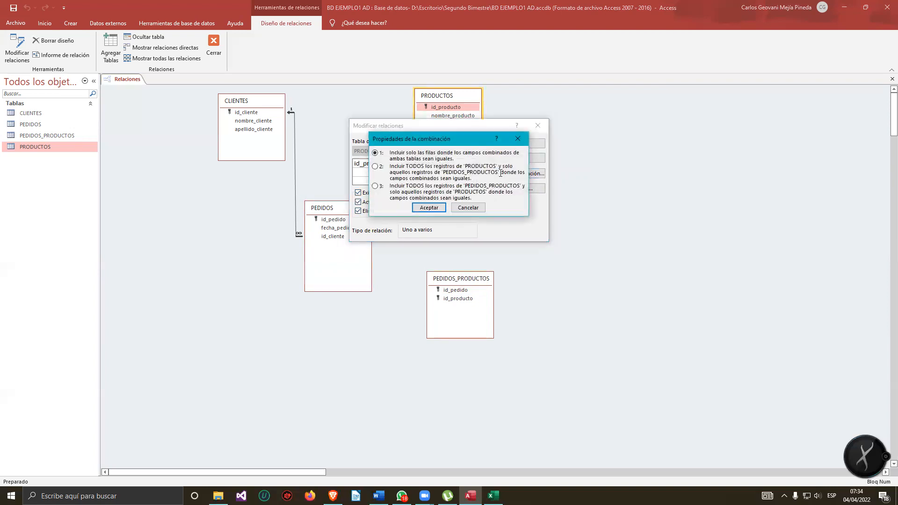
pyautogui.click(429, 208)
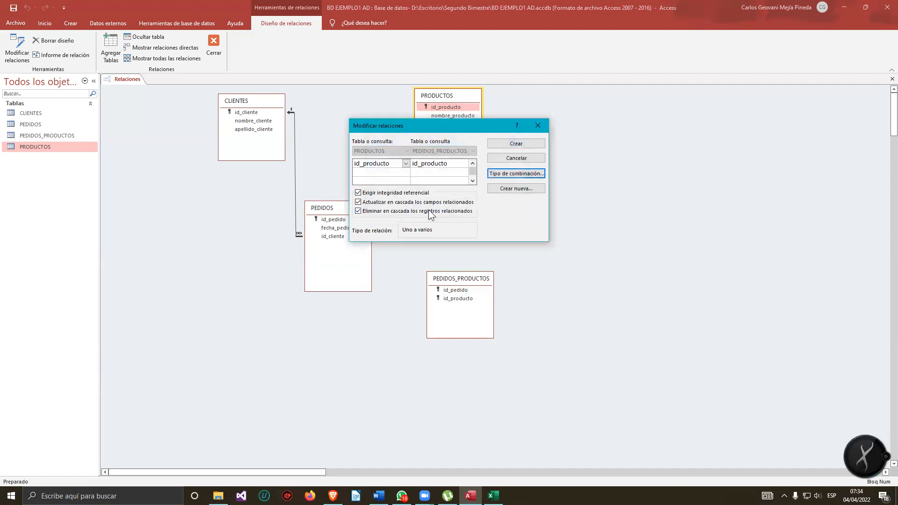
pyautogui.click(529, 143)
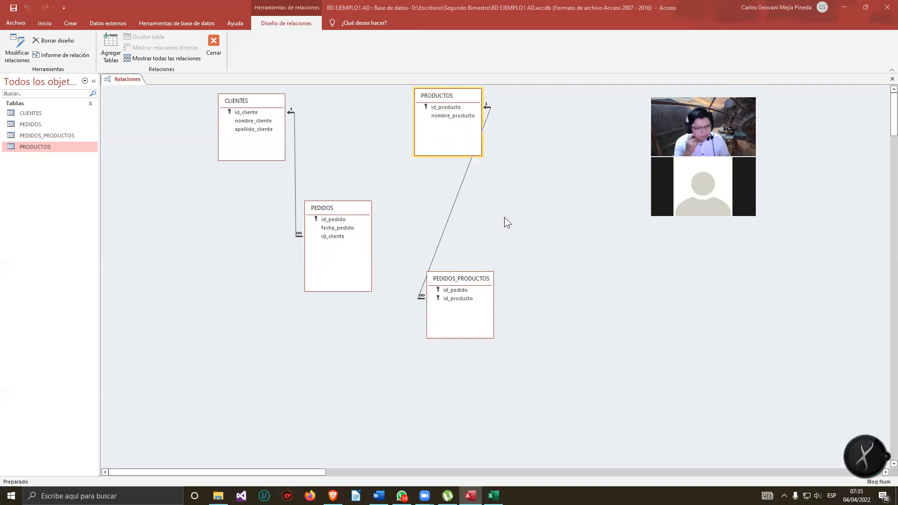
# Move PEDIDOS_PRODUCTOS closer to PEDIDOS and link id_pedido in PEDIDOS to id_pedido in PEDIDOS_PRODUCTOS to start defining their relationship.
pyautogui.click(347, 219)
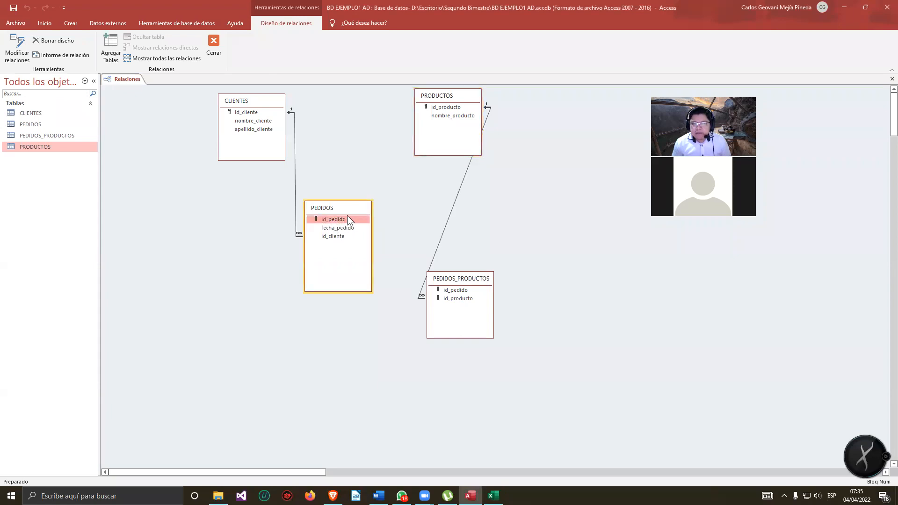
pyautogui.click(465, 289)
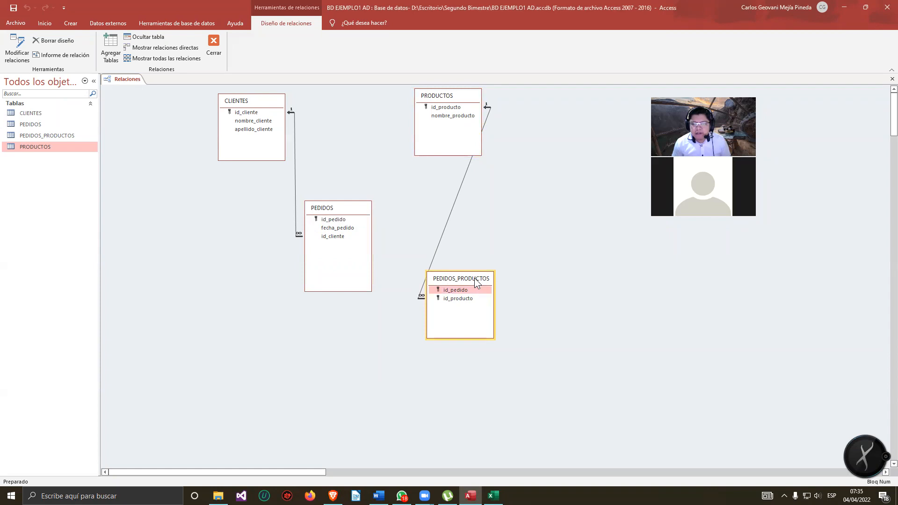
pyautogui.moveTo(474, 278); pyautogui.dragTo(449, 264)
pyautogui.click(335, 220)
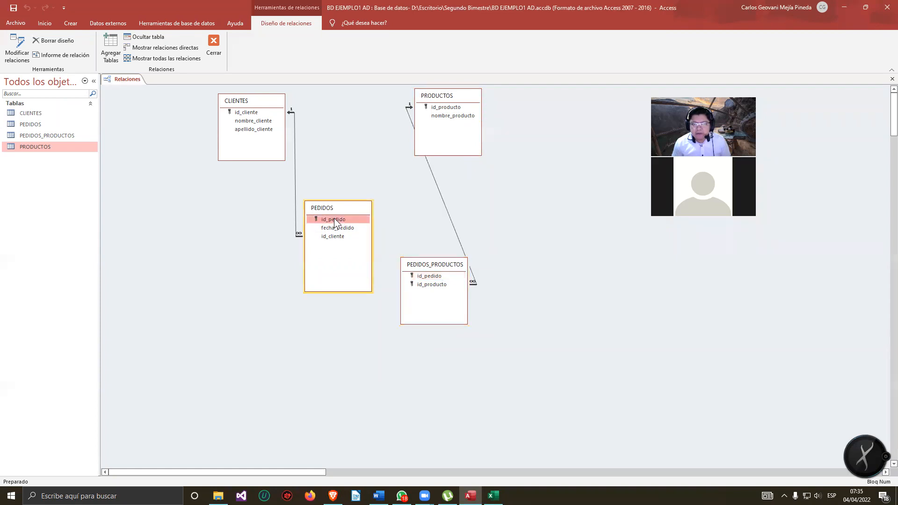
pyautogui.moveTo(329, 219); pyautogui.dragTo(427, 280)
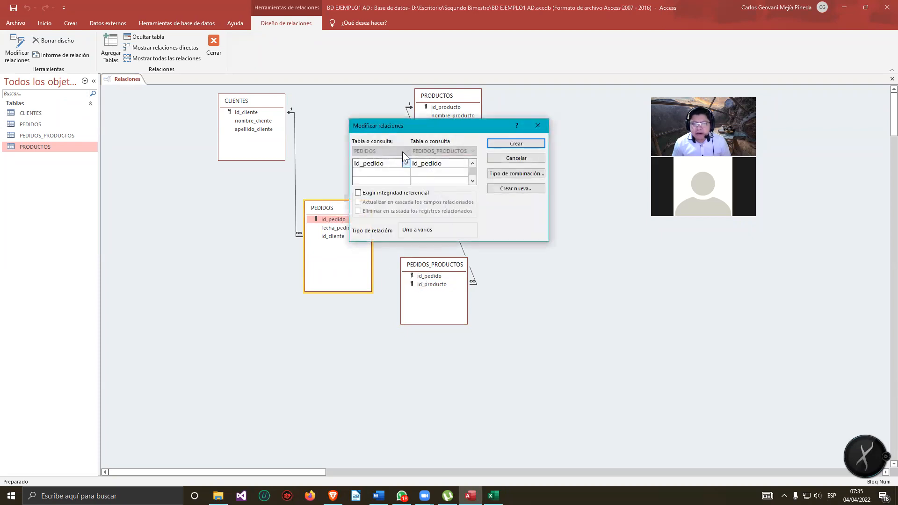
pyautogui.moveTo(417, 124); pyautogui.dragTo(330, 239)
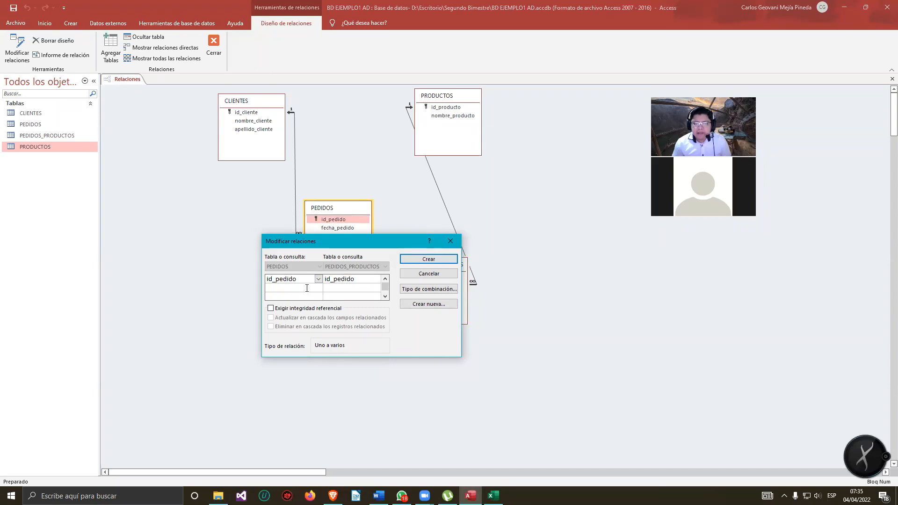
# Create the PEDIDOS–PEDIDOS_PRODUCTOS relationship with referential integrity, cascade update, cascade delete and join type 3.
pyautogui.click(273, 308)
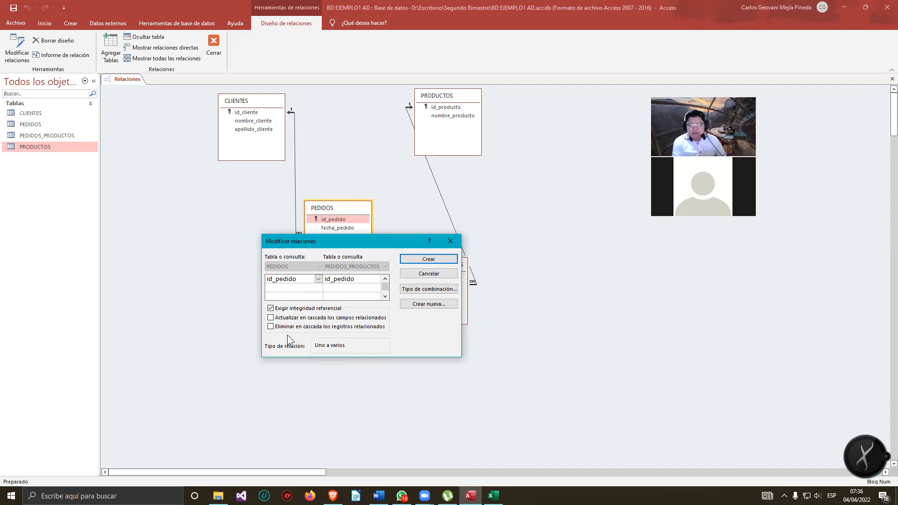
pyautogui.click(479, 163)
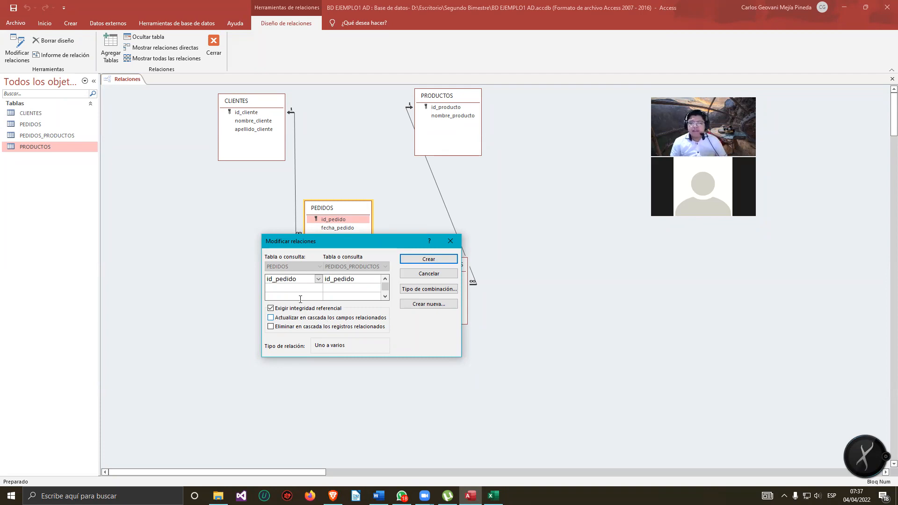
pyautogui.click(271, 327)
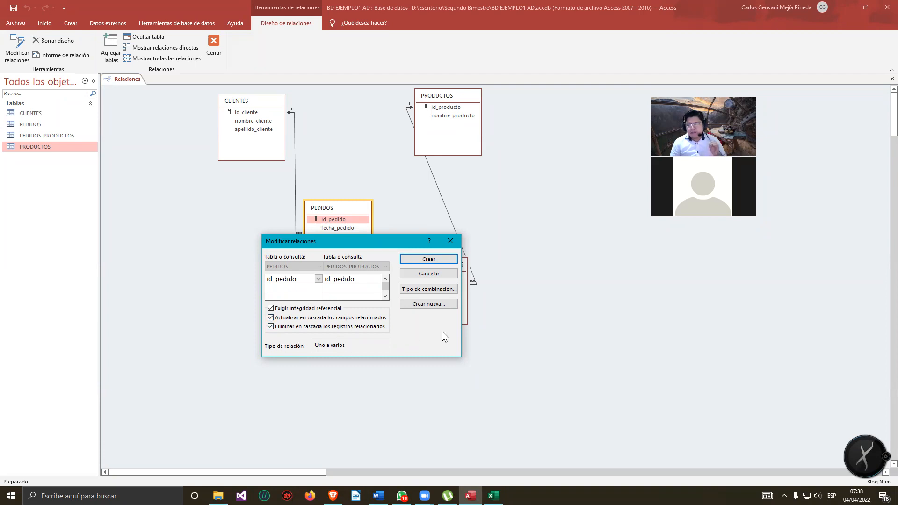
pyautogui.click(429, 289)
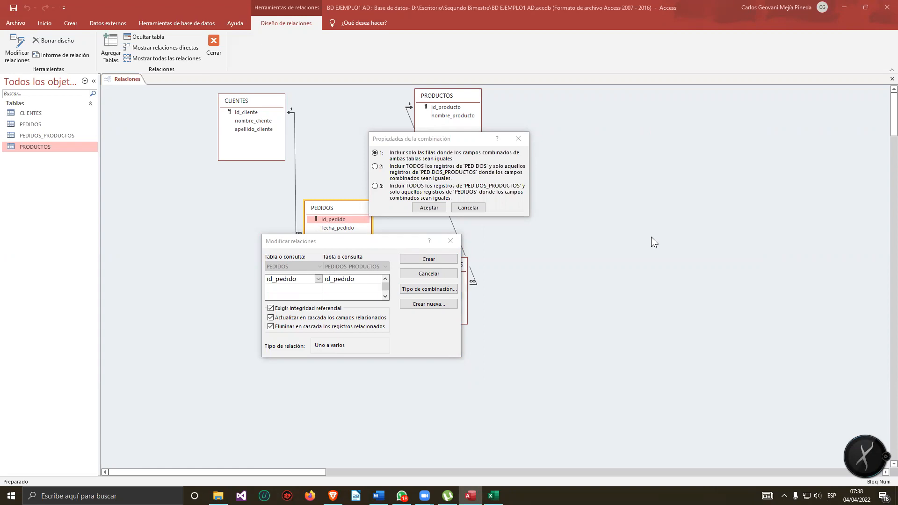
pyautogui.click(376, 186)
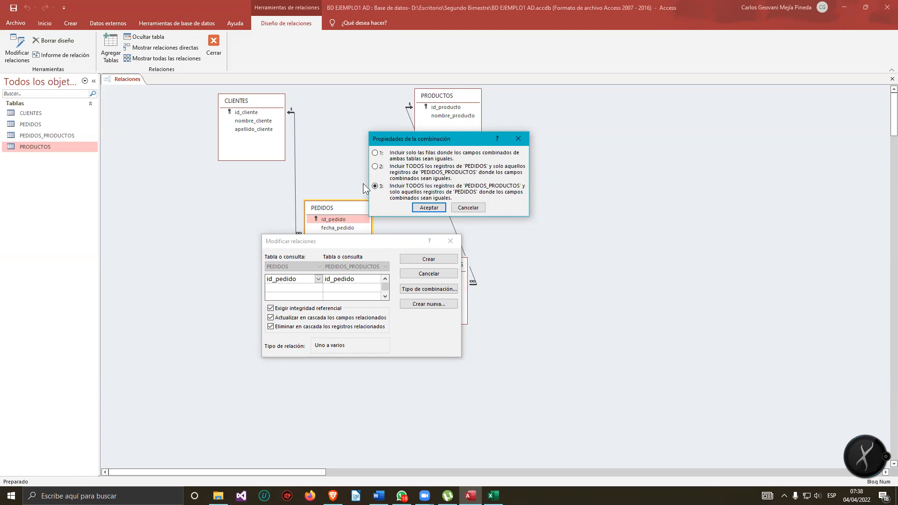
pyautogui.click(429, 208)
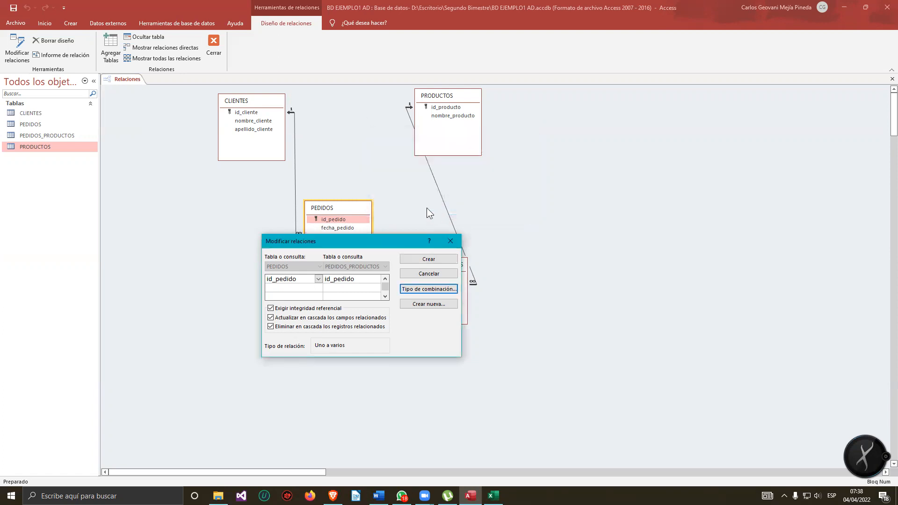
pyautogui.click(429, 259)
# Move PRODUCTOS away from PEDIDOS and place PEDIDOS_PRODUCTOS below and between the two so the relationship lines do not cross the tables.
pyautogui.click(470, 106)
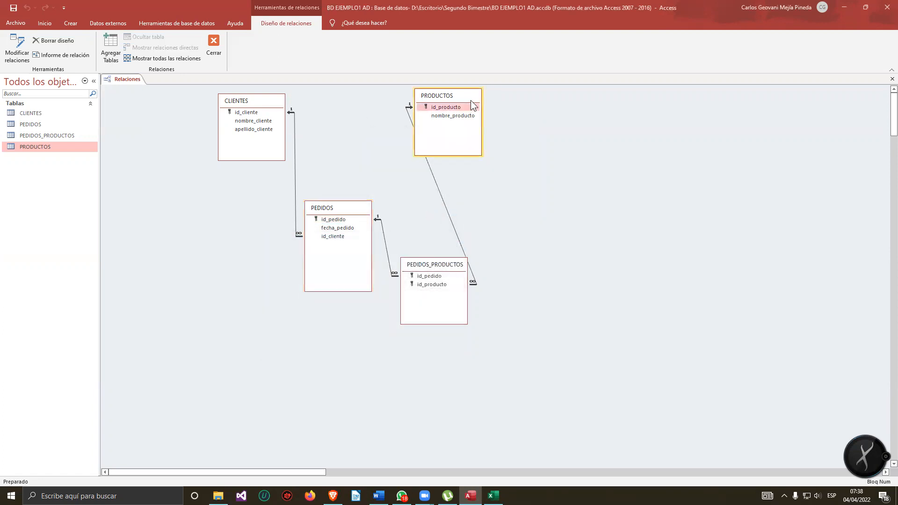
pyautogui.moveTo(470, 106); pyautogui.dragTo(541, 111)
pyautogui.moveTo(446, 276); pyautogui.dragTo(463, 300)
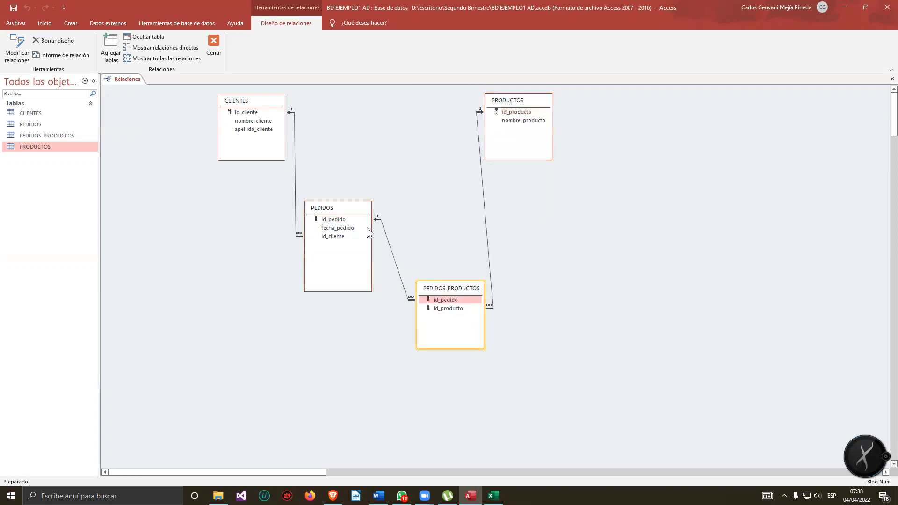
pyautogui.click(350, 213)
pyautogui.moveTo(353, 211); pyautogui.dragTo(348, 206)
pyautogui.moveTo(441, 290); pyautogui.dragTo(411, 292)
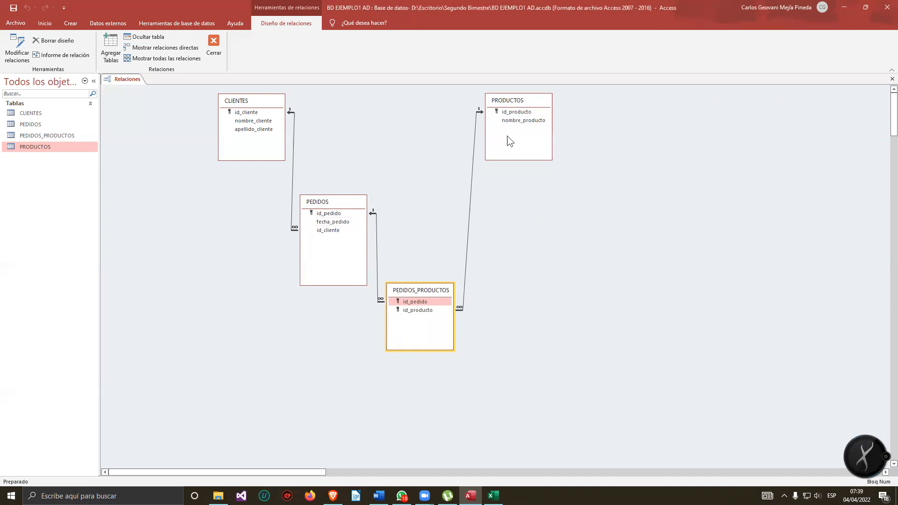
# Spread the diagram out by moving CLIENTES away from PEDIDOS, raising PEDIDOS_PRODUCTOS toward PRODUCTOS and repositioning PEDIDOS between CLIENTES and PEDIDOS_PRODUCTOS.
pyautogui.moveTo(253, 104); pyautogui.dragTo(225, 106)
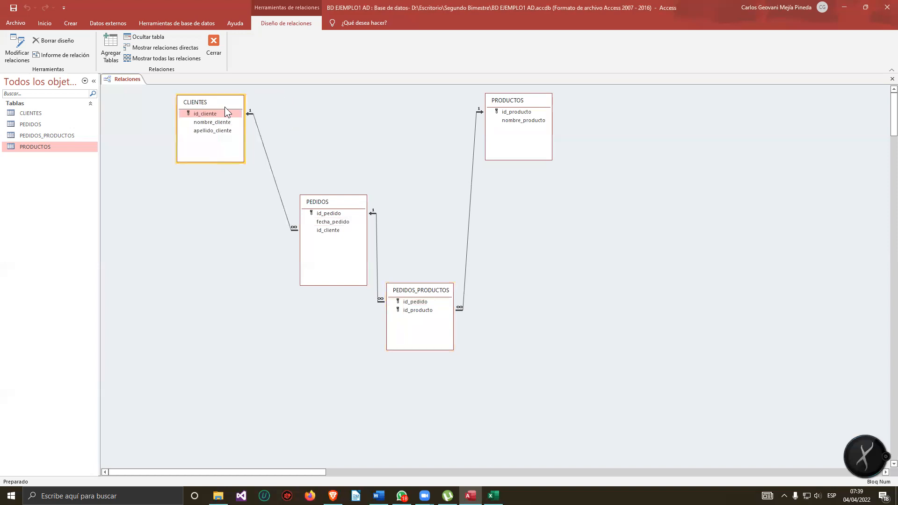
pyautogui.moveTo(342, 196); pyautogui.dragTo(330, 208)
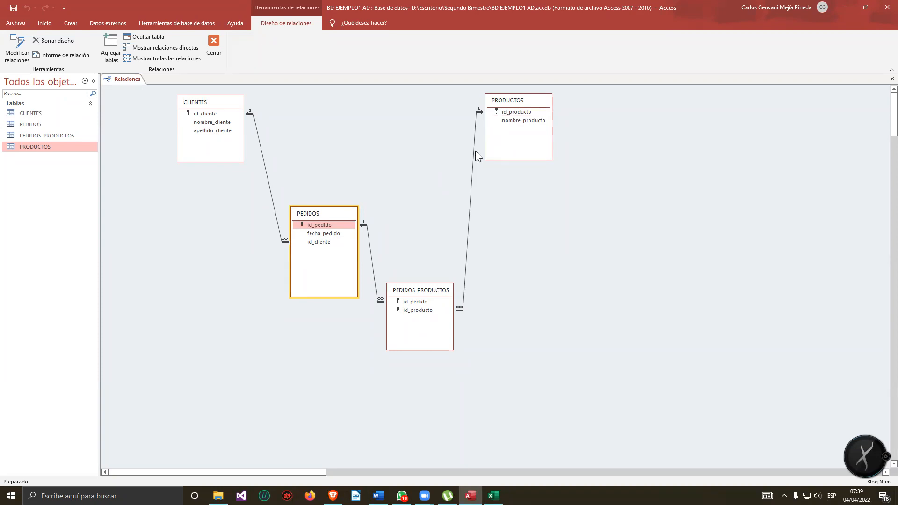
pyautogui.click(418, 291)
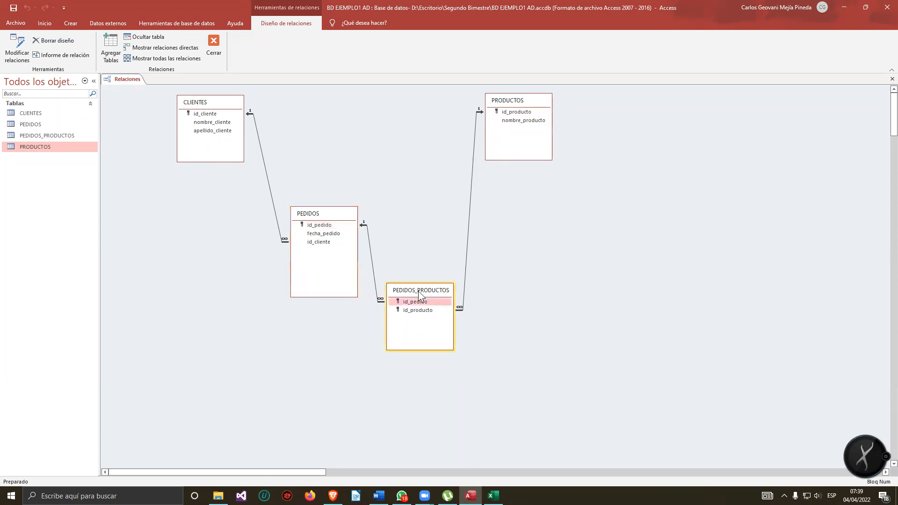
pyautogui.moveTo(418, 291); pyautogui.dragTo(440, 263)
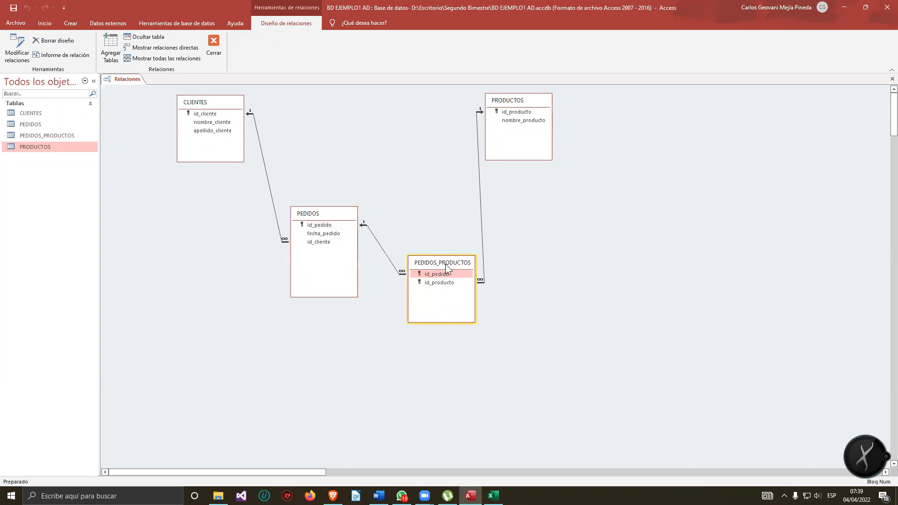
pyautogui.click(319, 222)
pyautogui.moveTo(319, 219); pyautogui.dragTo(308, 211)
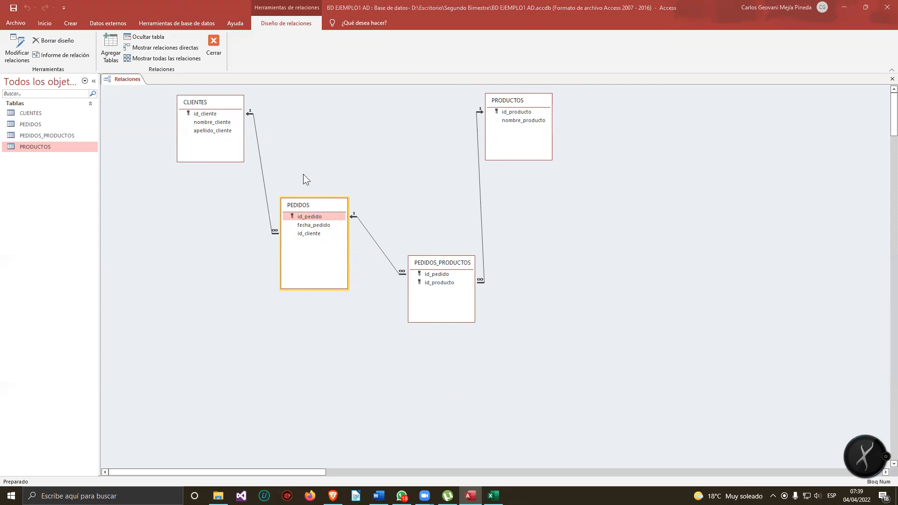
# Save the relationships layout and close it.
pyautogui.rightClick(142, 78)
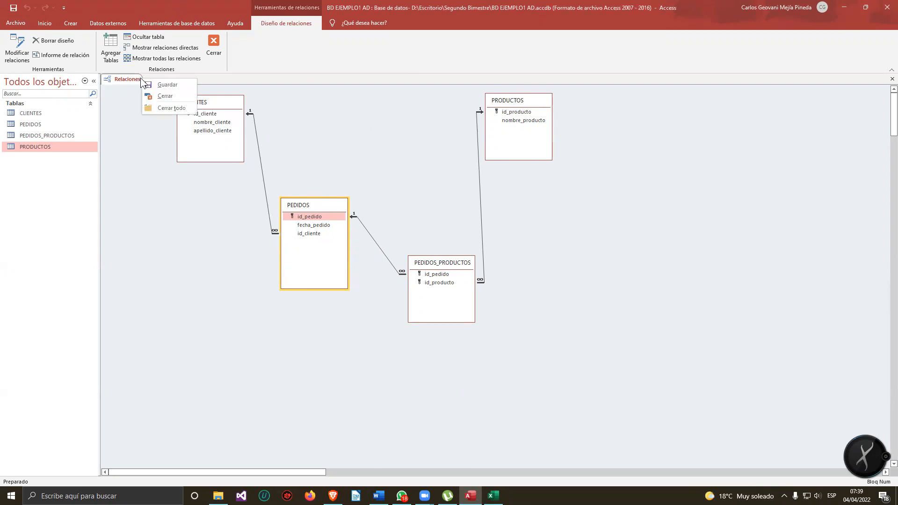
pyautogui.click(182, 86)
pyautogui.rightClick(138, 79)
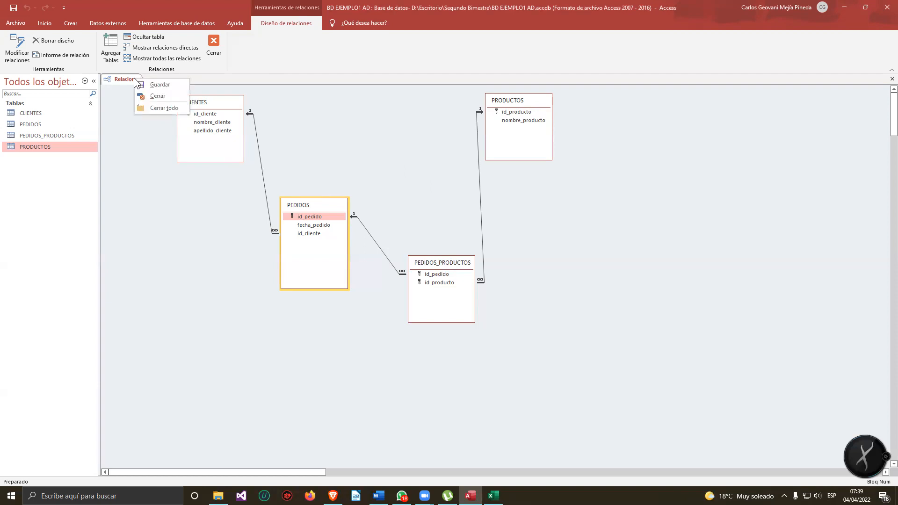
pyautogui.click(153, 97)
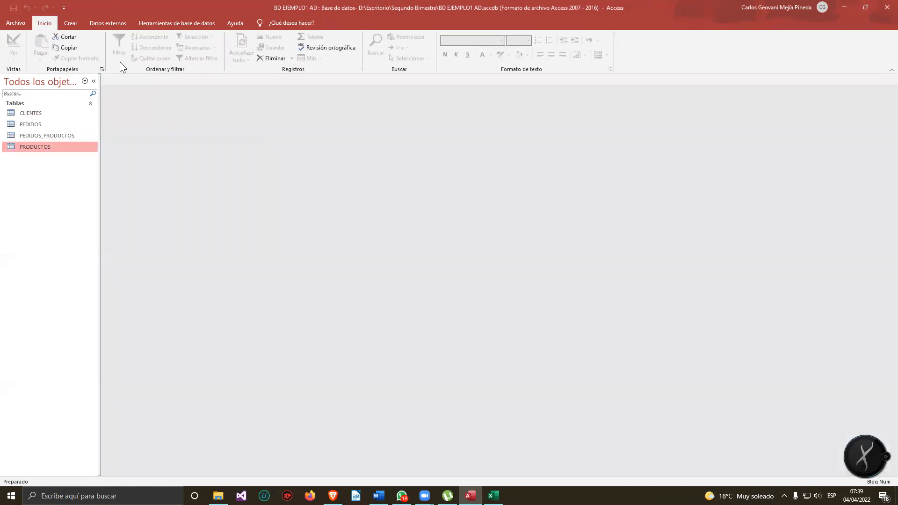
# Arrange the Access window side by side with the EJEMPLO DE NORMALIZACION 1 workbook in Excel.
pyautogui.moveTo(172, 4); pyautogui.dragTo(0, 84)
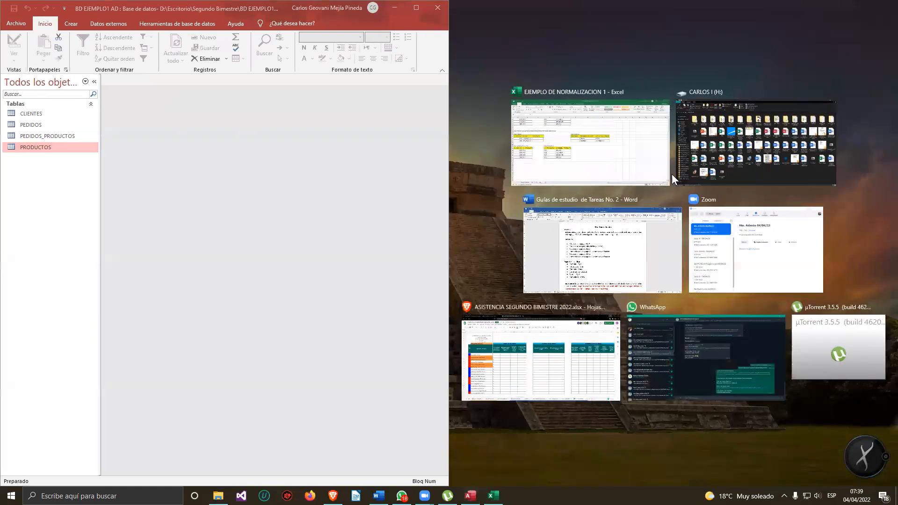
pyautogui.click(611, 147)
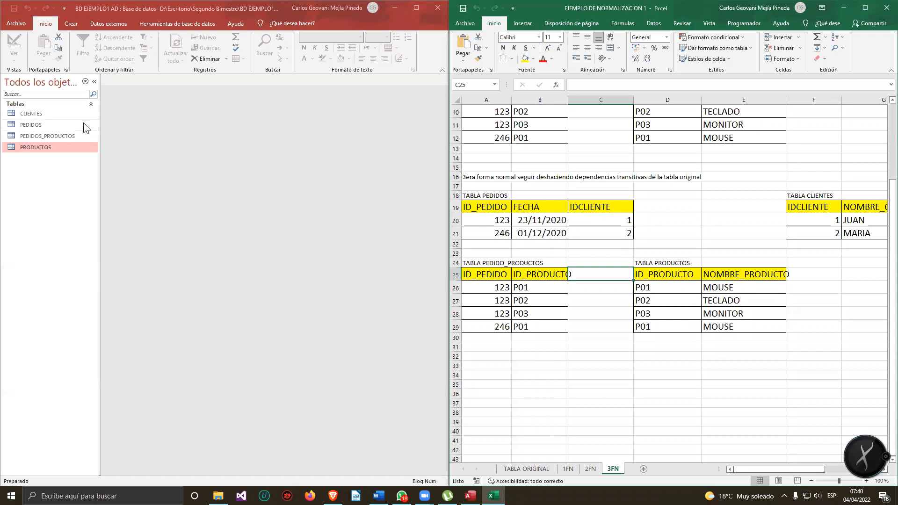
# Open the CLIENTES table in Access, switch it to design view and check the data type of id_cliente.
pyautogui.doubleClick(39, 117)
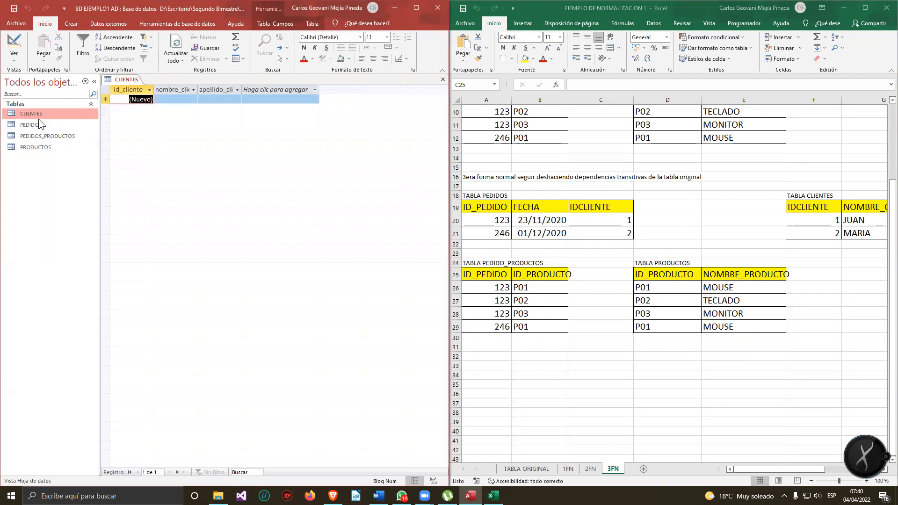
pyautogui.rightClick(120, 84)
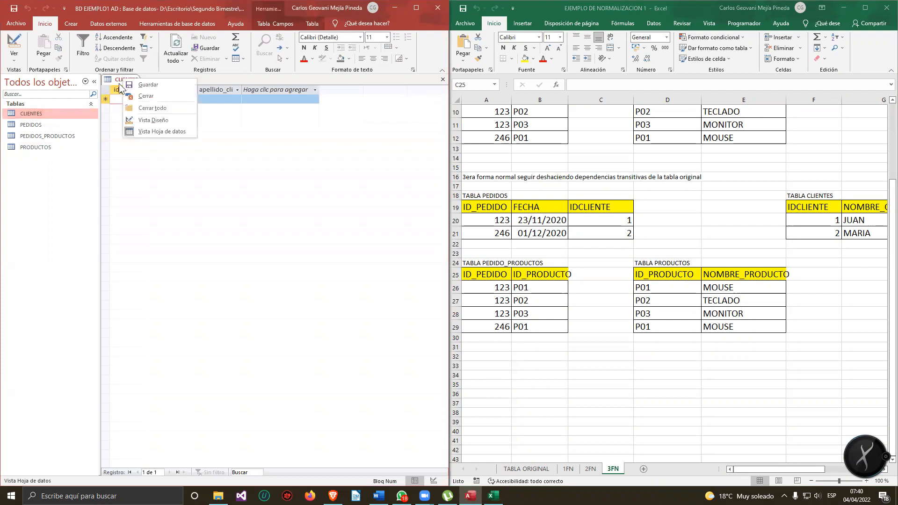
pyautogui.click(150, 121)
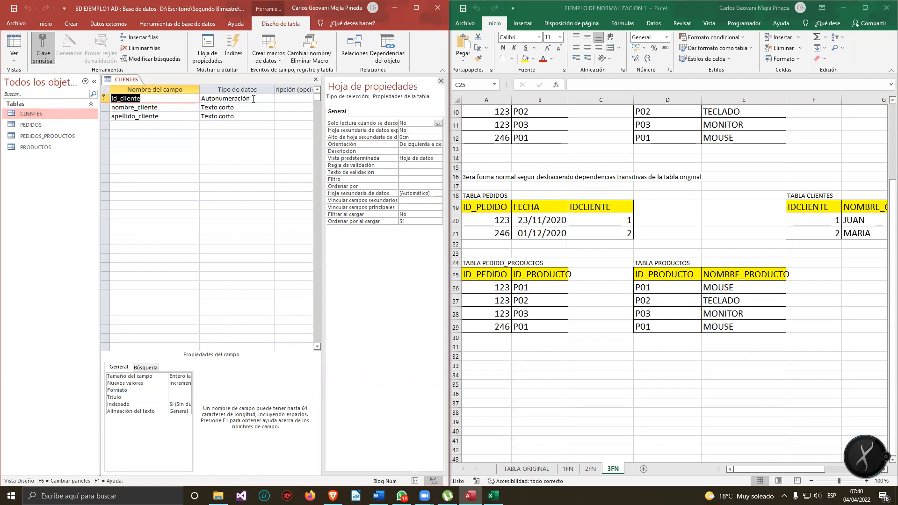
pyautogui.press('Tab')
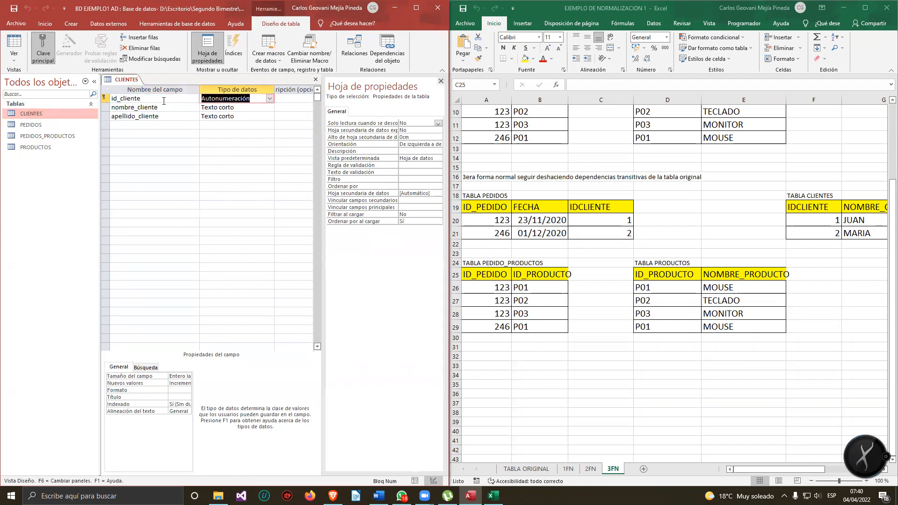
# Close the CLIENTES table's design view and reopen the table in datasheet view, ready at nombre_cliente in the new record.
pyautogui.rightClick(133, 82)
pyautogui.click(159, 89)
pyautogui.rightClick(131, 81)
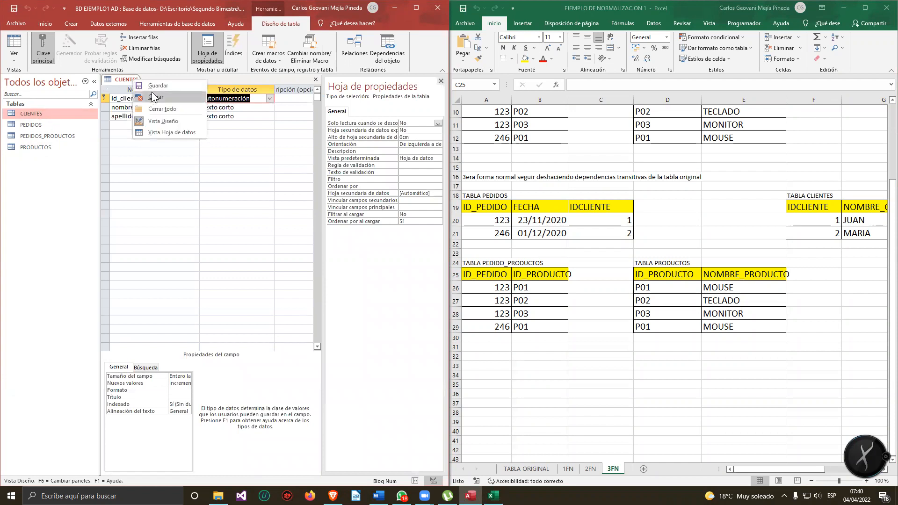
pyautogui.click(156, 100)
pyautogui.doubleClick(66, 117)
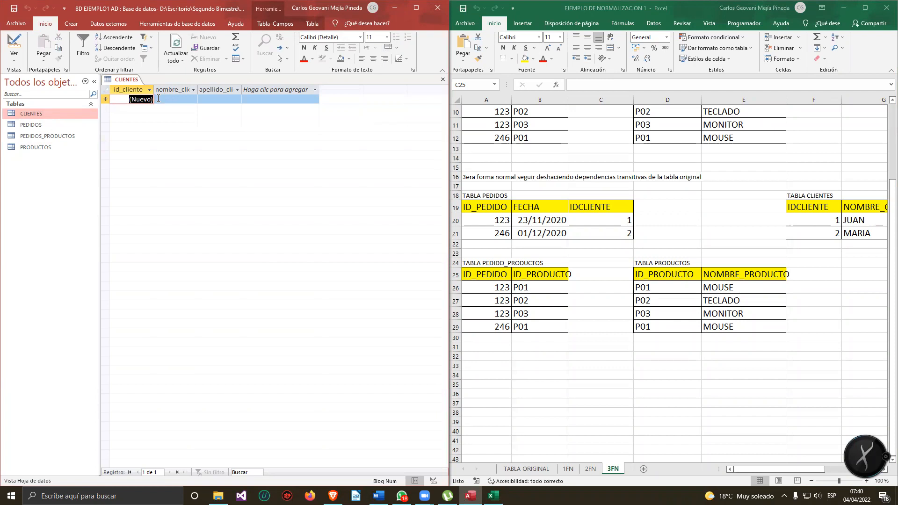
pyautogui.click(158, 99)
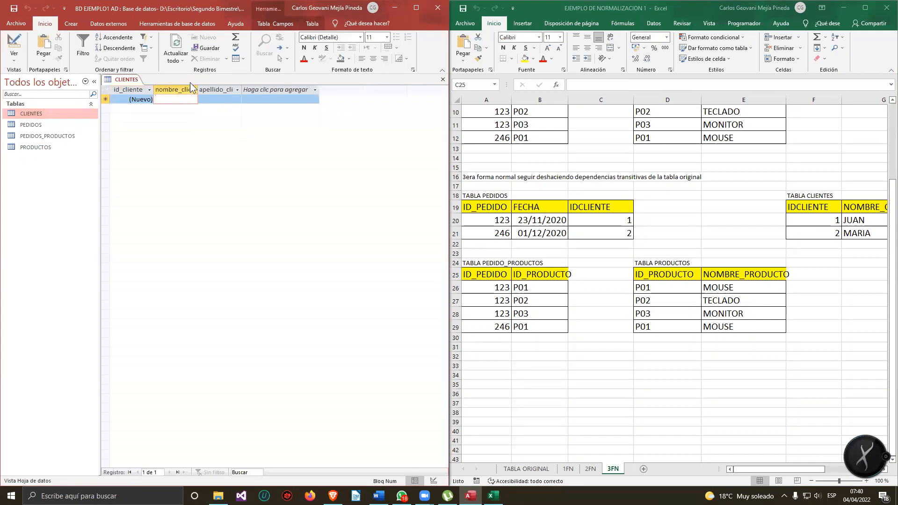
# Enter the first customer's name and surname in CLIENTES, following the TABLA CLIENTES data in the 3FN sheet.
pyautogui.click(763, 471)
pyautogui.moveTo(788, 471); pyautogui.dragTo(826, 469)
pyautogui.click(206, 114)
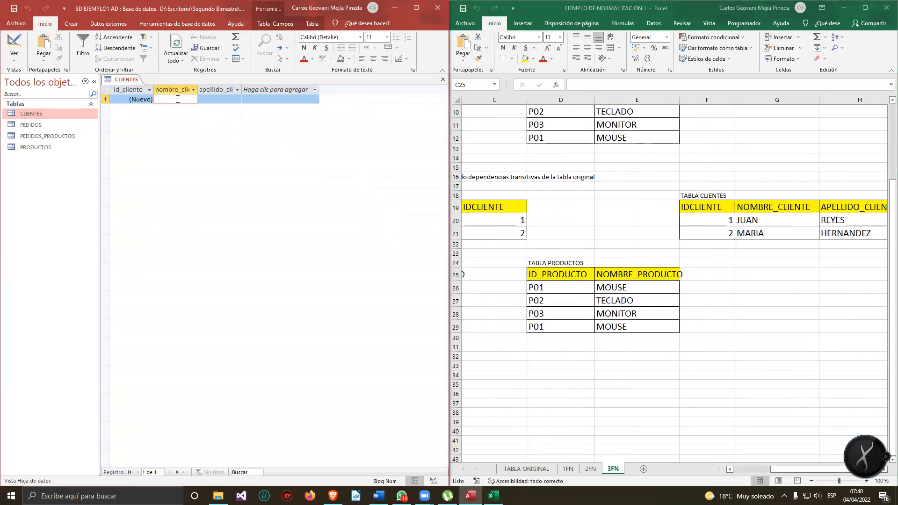
pyautogui.write('Juan')
pyautogui.press('Tab')
pyautogui.write('RE')
pyautogui.press('BackSpace')
pyautogui.write('eyes')
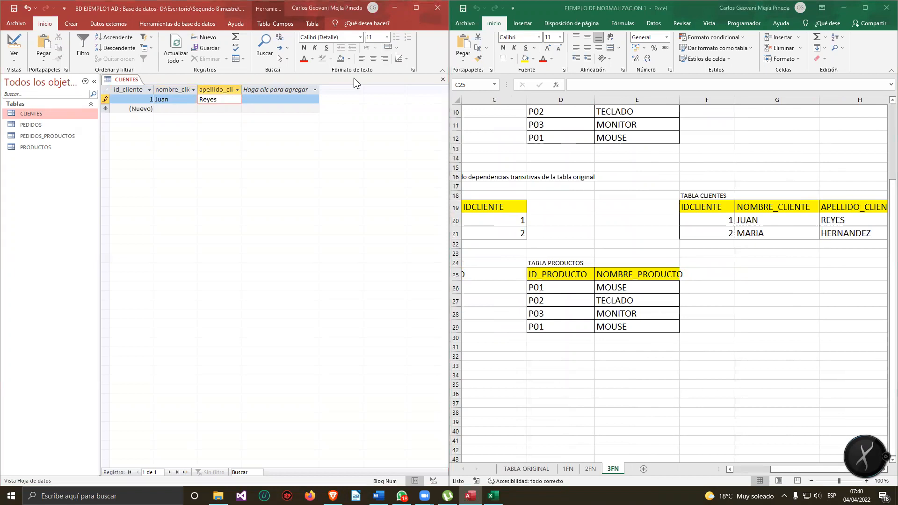
# Add the second customer's name and surname as a new record in the CLIENTES table.
pyautogui.click(188, 105)
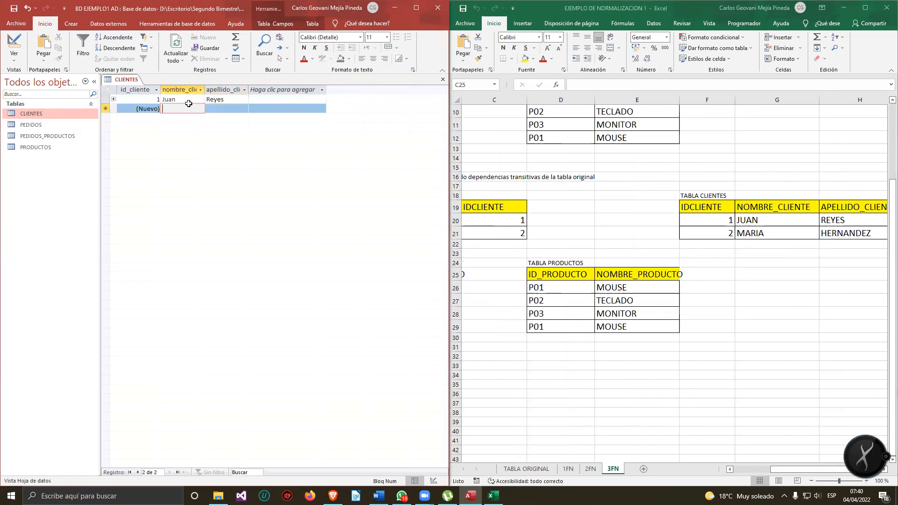
pyautogui.write('Maria')
pyautogui.press('Tab')
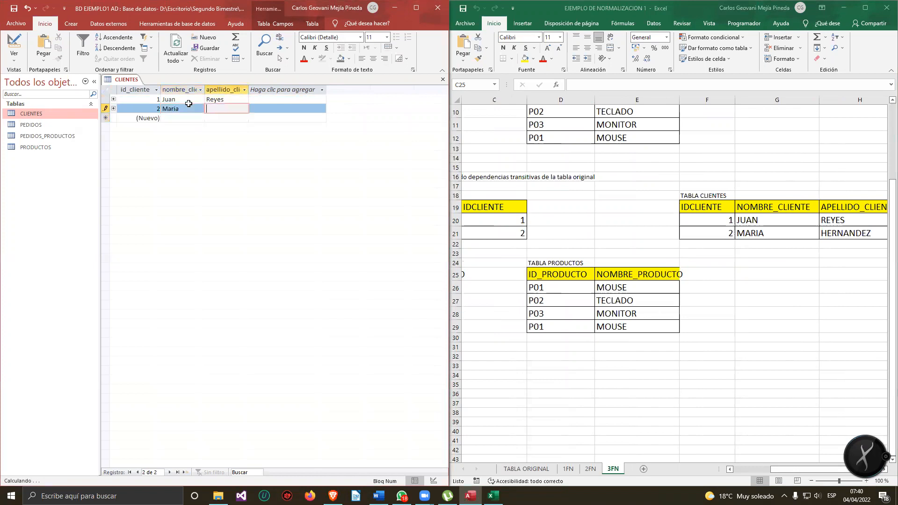
pyautogui.write('Hernández')
pyautogui.press('Tab')
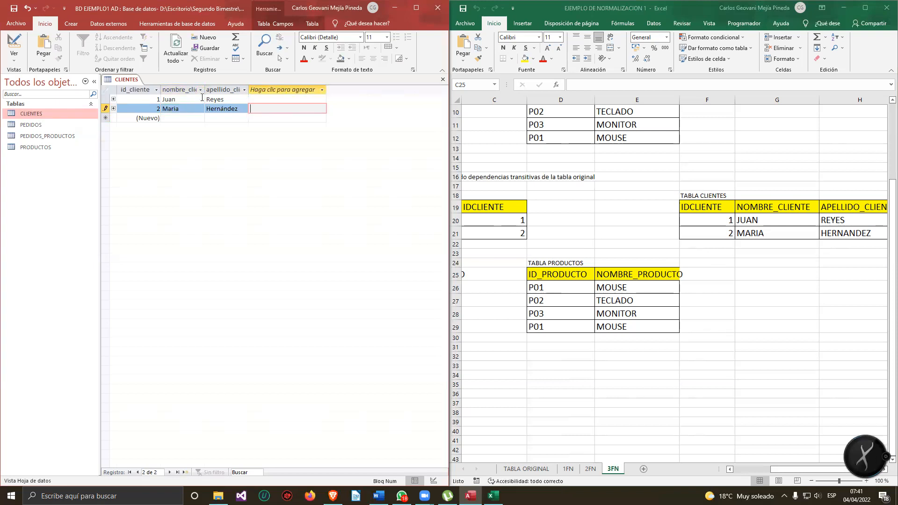
# Save the CLIENTES table and close it.
pyautogui.rightClick(125, 80)
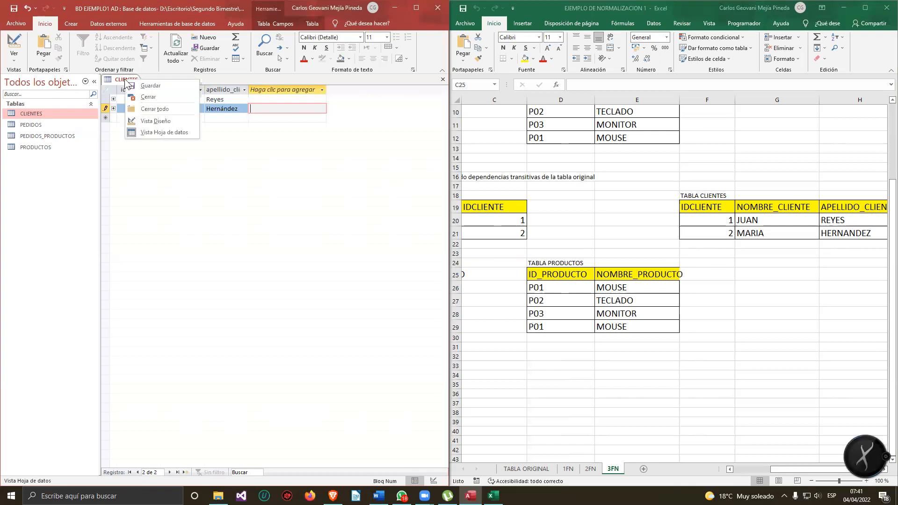
pyautogui.click(120, 82)
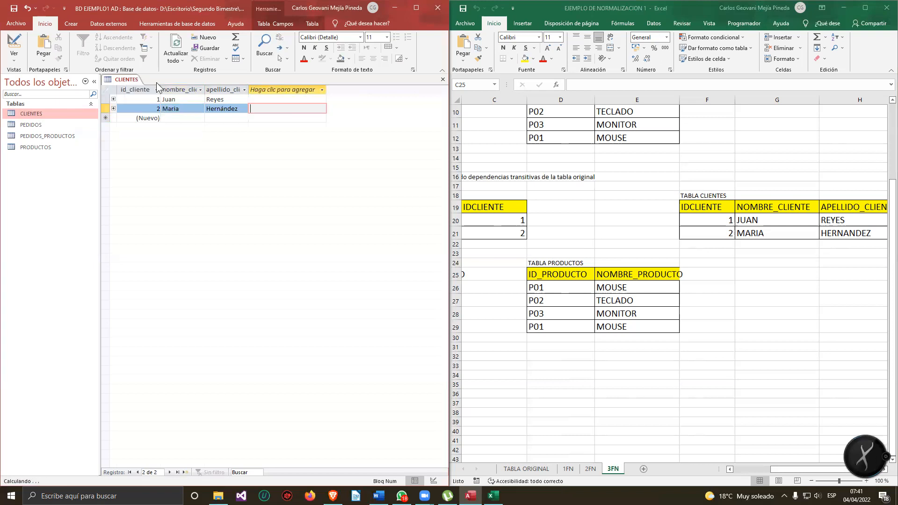
pyautogui.rightClick(123, 81)
pyautogui.click(151, 98)
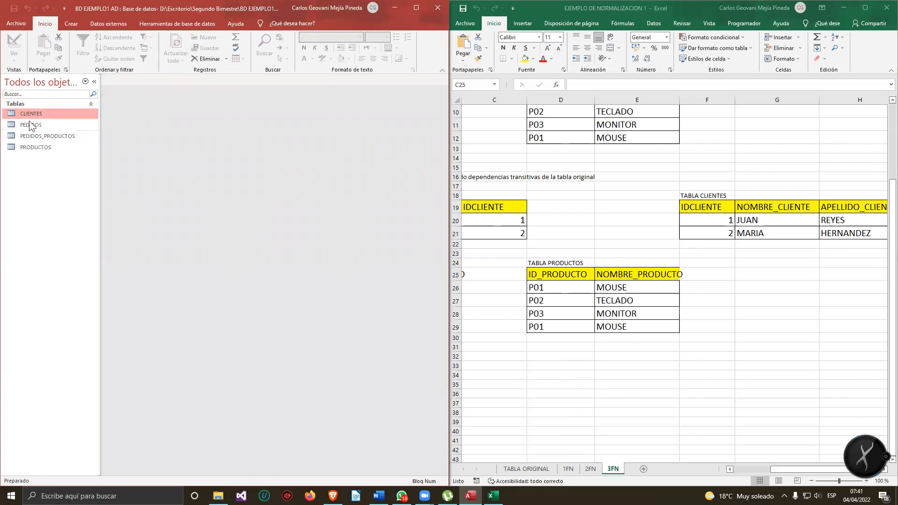
# Open the PRODUCTOS table, check the data type of id_producto in design view, and close the table.
pyautogui.click(41, 147)
pyautogui.doubleClick(41, 147)
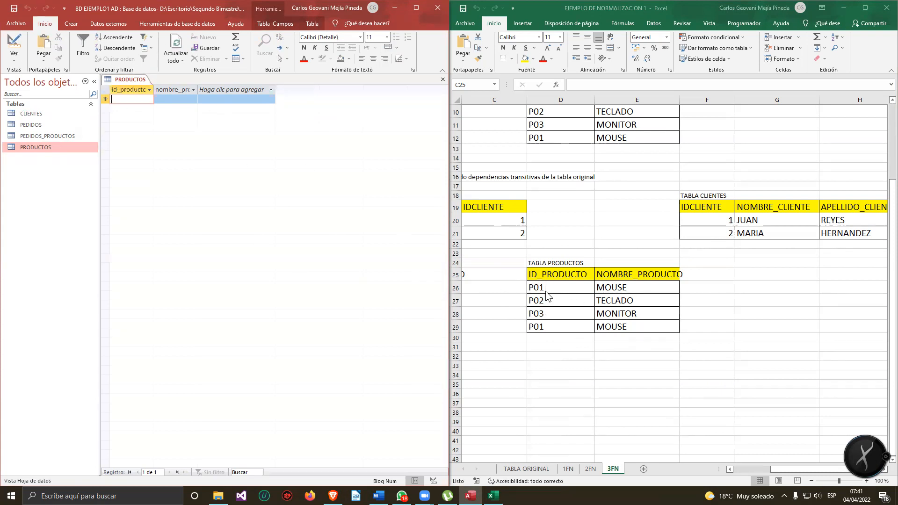
pyautogui.rightClick(143, 86)
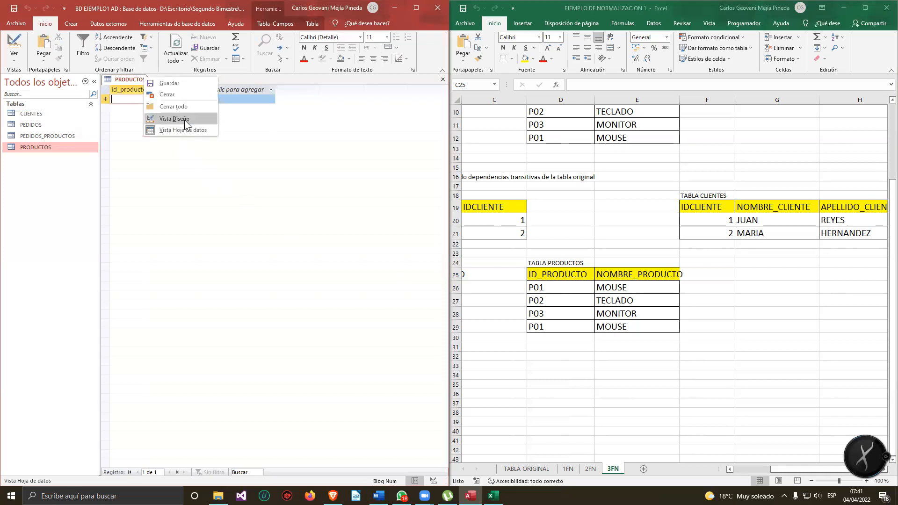
pyautogui.click(168, 119)
pyautogui.press('Tab')
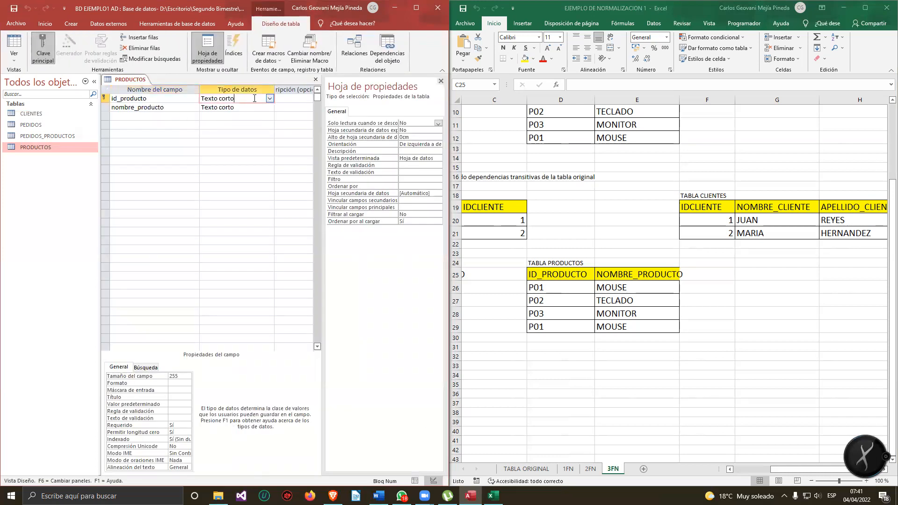
pyautogui.rightClick(126, 80)
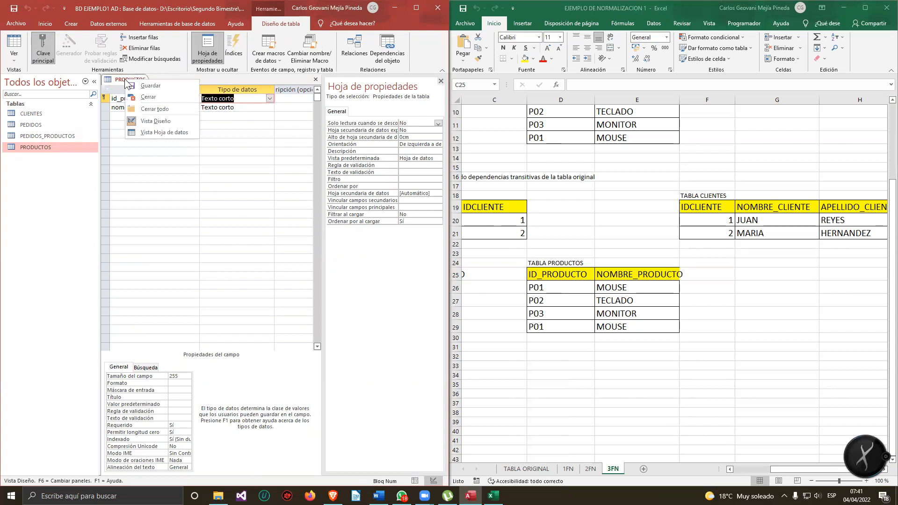
pyautogui.click(148, 98)
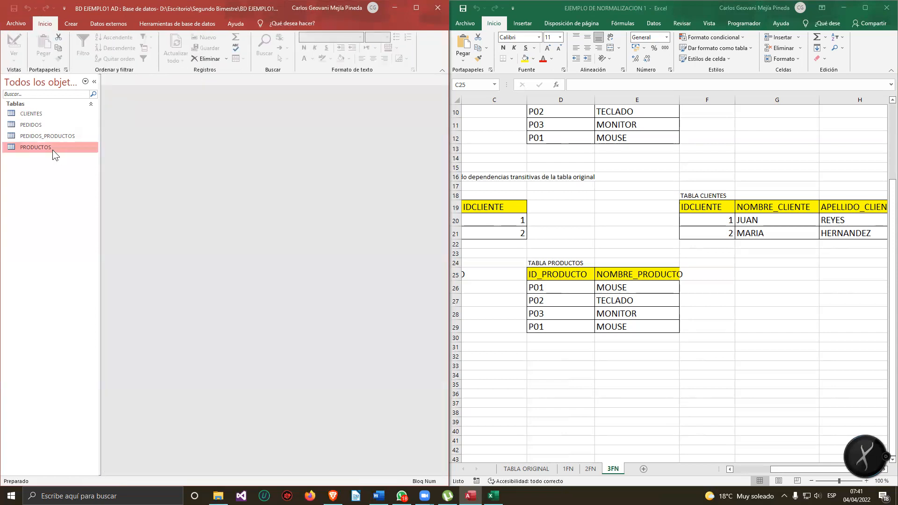
# Open the PRODUCTOS table in datasheet view and add the product p01 named mouse.
pyautogui.doubleClick(54, 149)
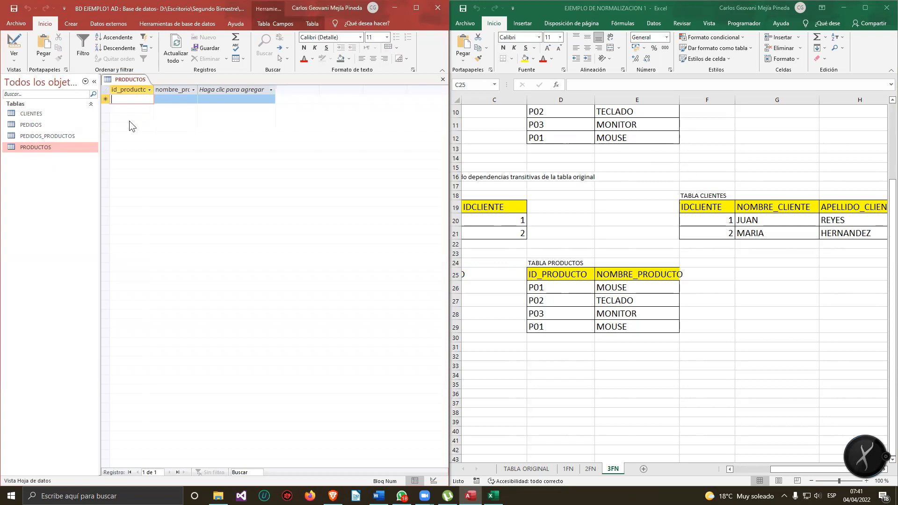
pyautogui.write('p01')
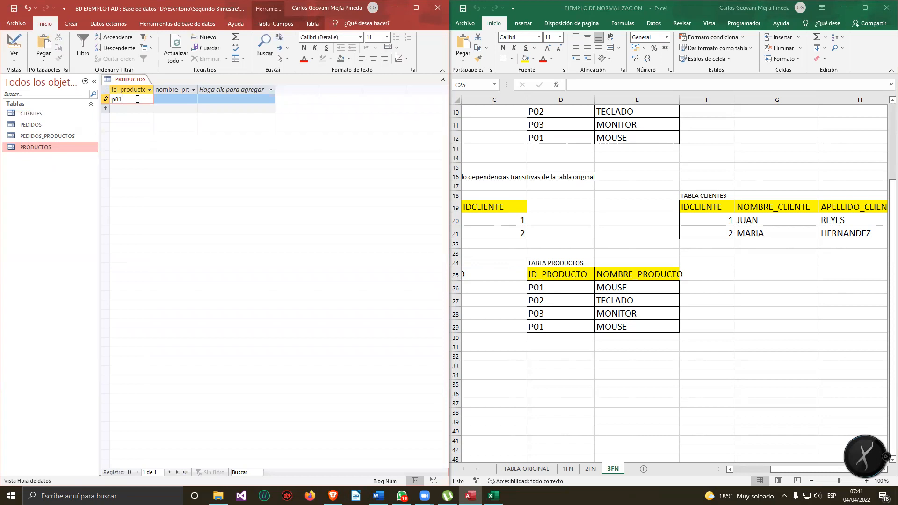
pyautogui.press('Tab')
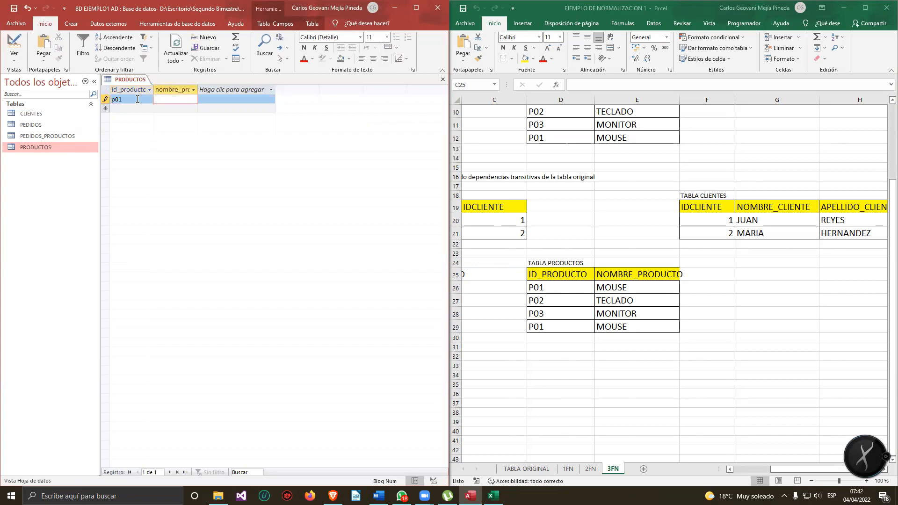
pyautogui.write('mouse')
pyautogui.press('Tab')
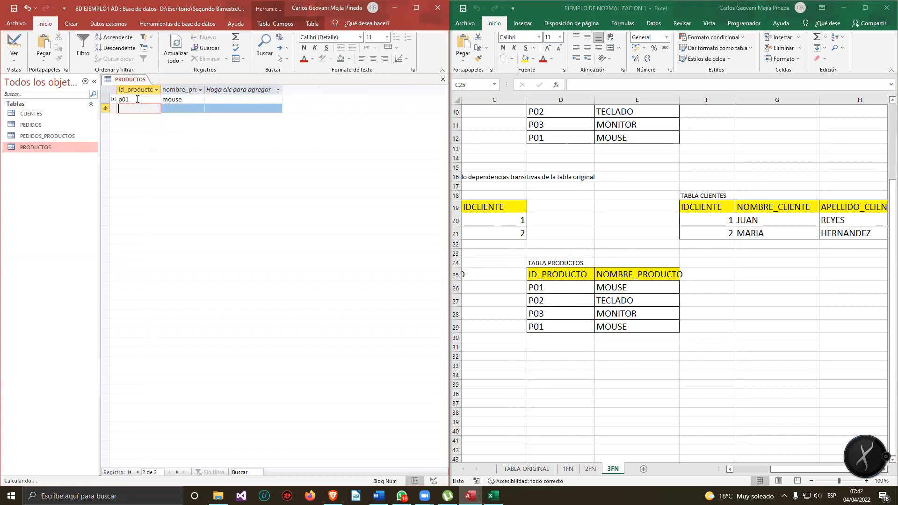
# Add the products p02 teclado and p03 monitor to the PRODUCTOS table.
pyautogui.write('p02')
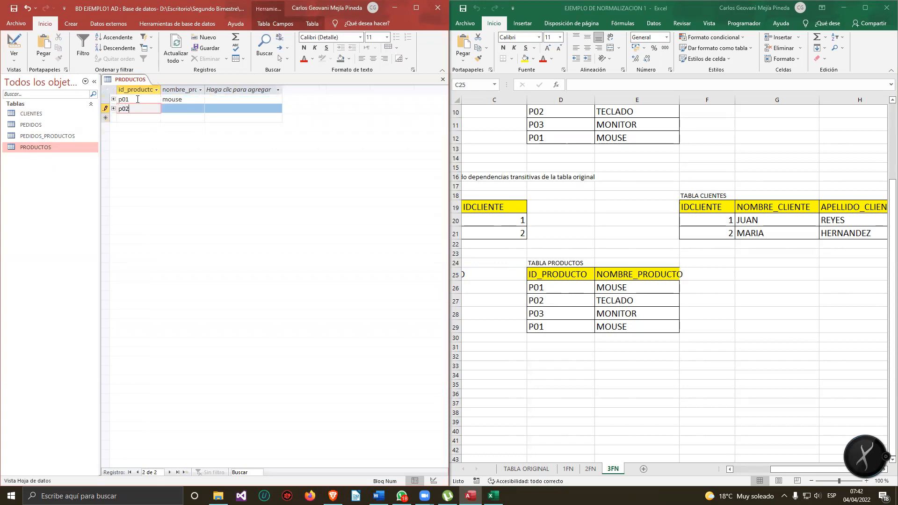
pyautogui.press('Tab')
pyautogui.write('t')
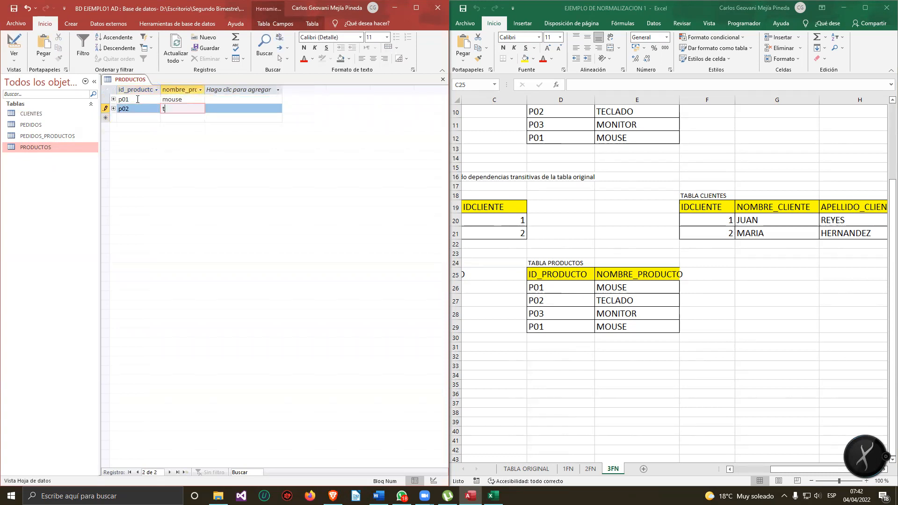
pyautogui.write('eclado')
pyautogui.press('Tab')
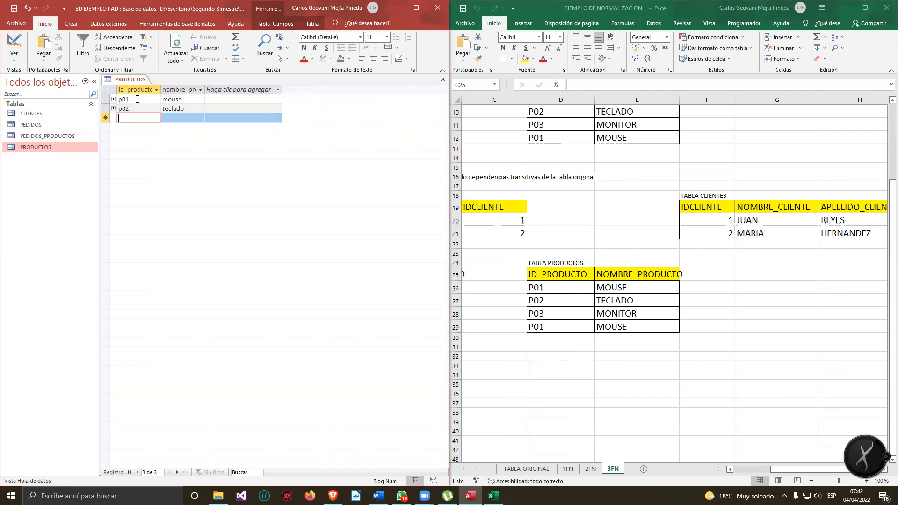
pyautogui.write('p03')
pyautogui.press('Tab')
pyautogui.write('monitor')
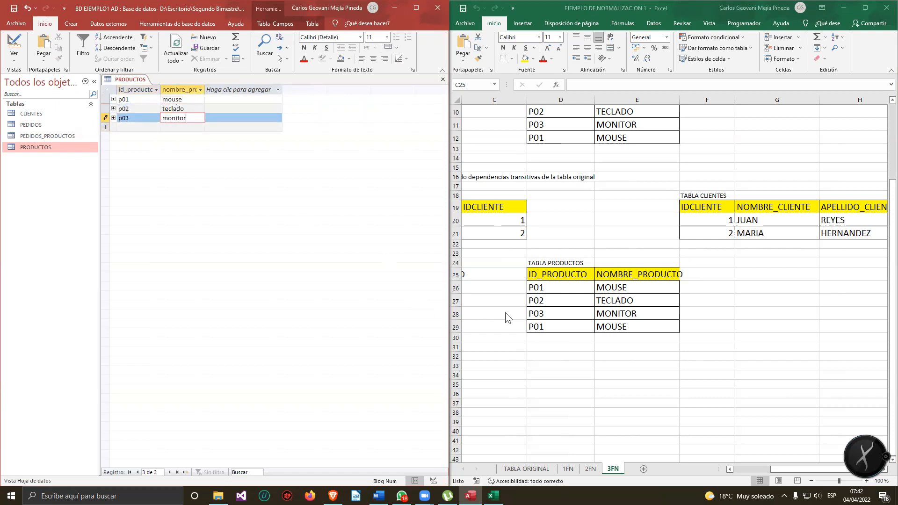
# Clear the duplicate P01 MOUSE entry in row 29 of TABLA PRODUCTOS in the Excel 3FN sheet.
pyautogui.click(566, 323)
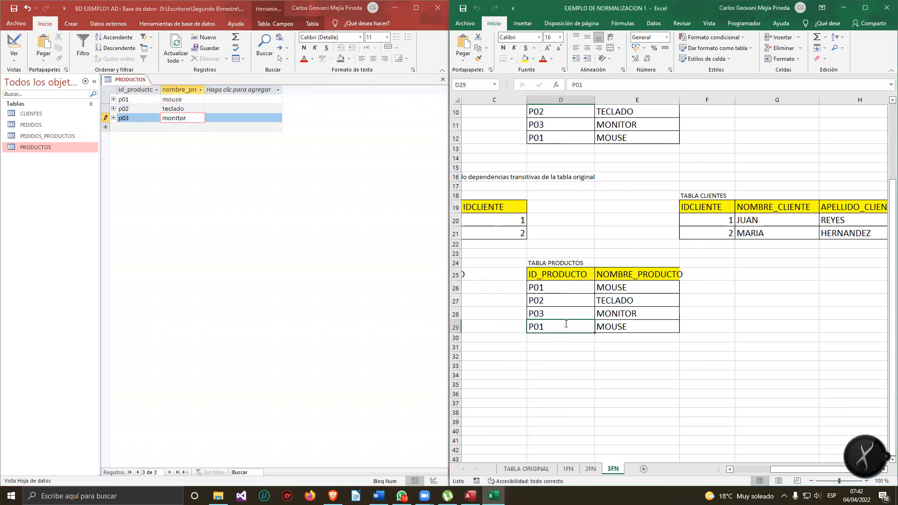
pyautogui.press('BackSpace')
pyautogui.press('Tab')
pyautogui.press('BackSpace')
pyautogui.press('Tab')
pyautogui.press('Down')
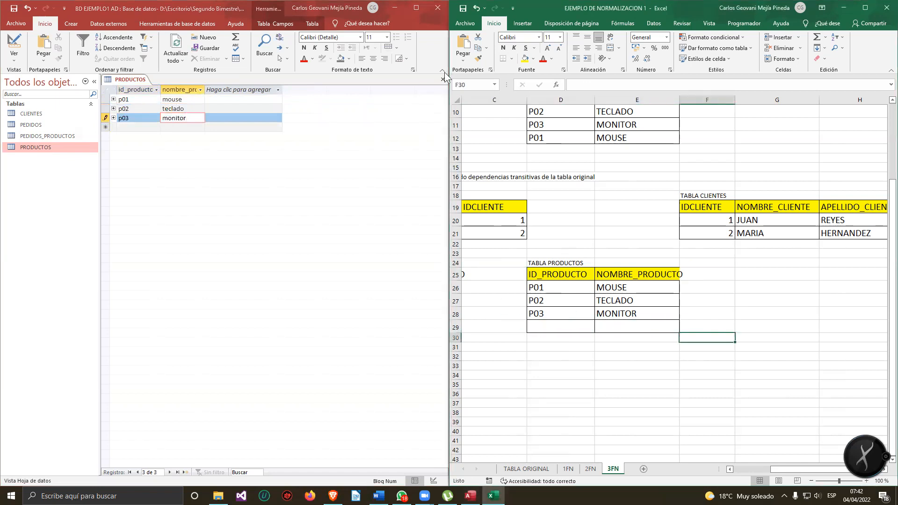
# Return to Access, save the PRODUCTOS table and close it.
pyautogui.click(365, 20)
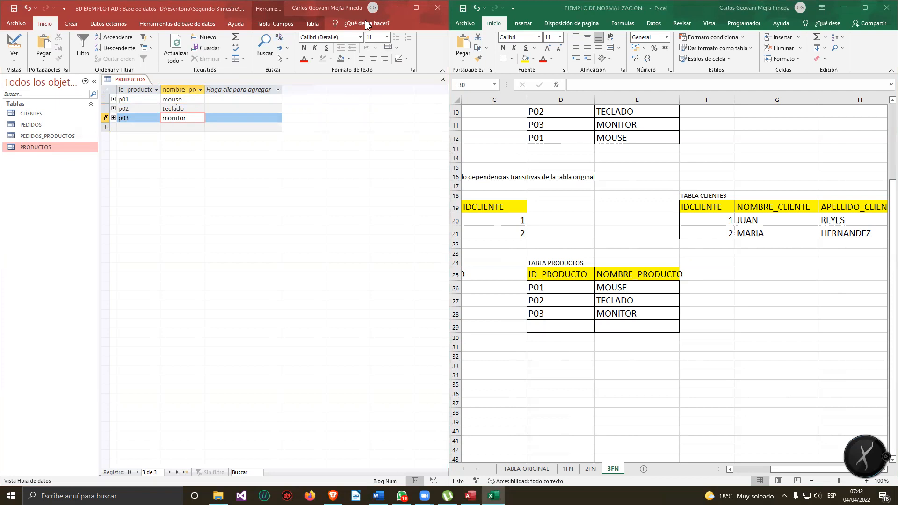
pyautogui.rightClick(125, 79)
pyautogui.click(151, 83)
pyautogui.rightClick(124, 79)
pyautogui.click(153, 106)
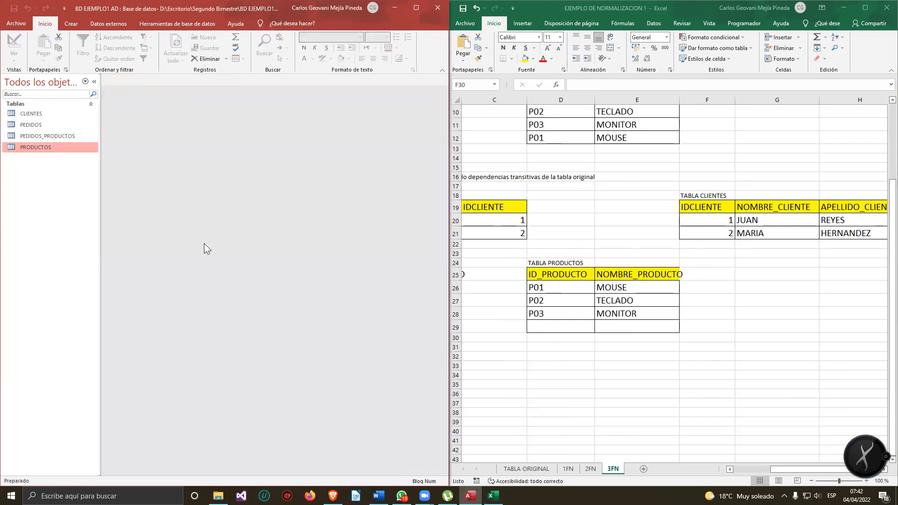
# Bring TABLA PEDIDOS into view in the Excel sheet and open the PEDIDOS table in Access.
pyautogui.click(788, 469)
pyautogui.moveTo(788, 468); pyautogui.dragTo(750, 468)
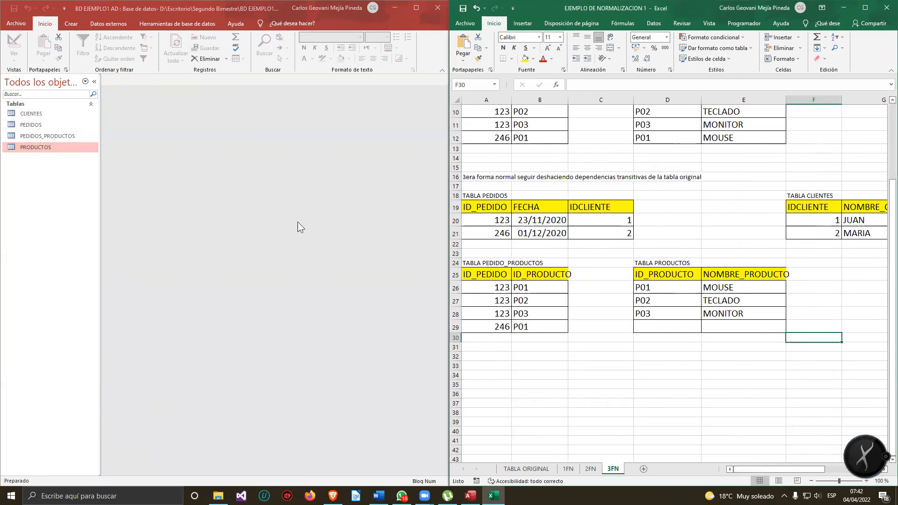
pyautogui.doubleClick(32, 124)
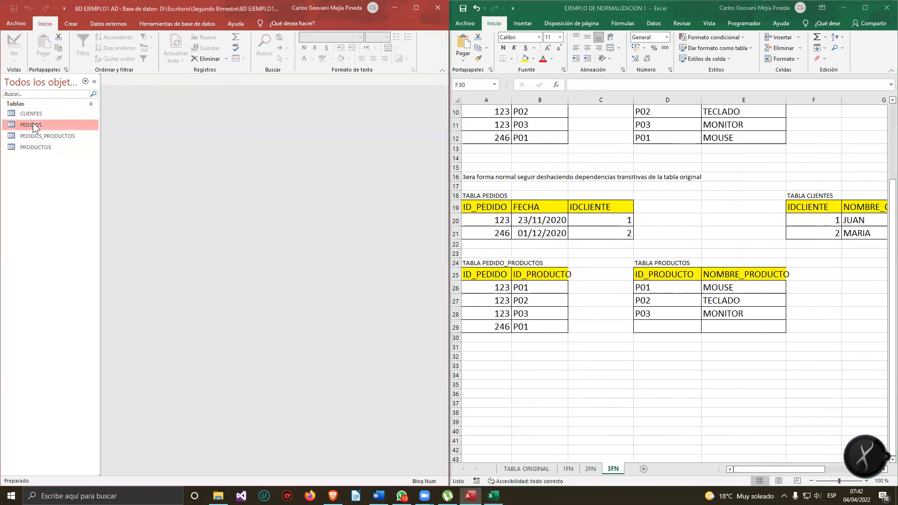
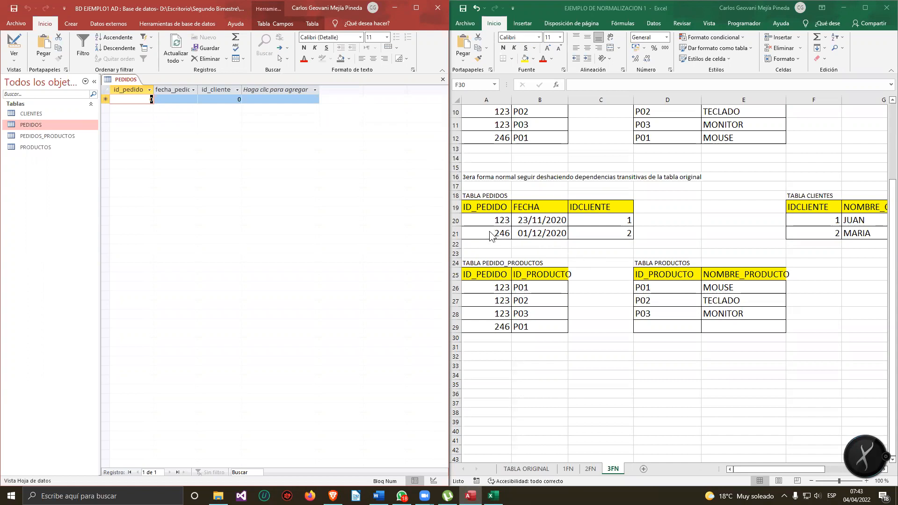
# Try to change id_pedido's data type to Número grande in the PEDIDOS design view, and return to the table's datasheet.
pyautogui.rightClick(128, 80)
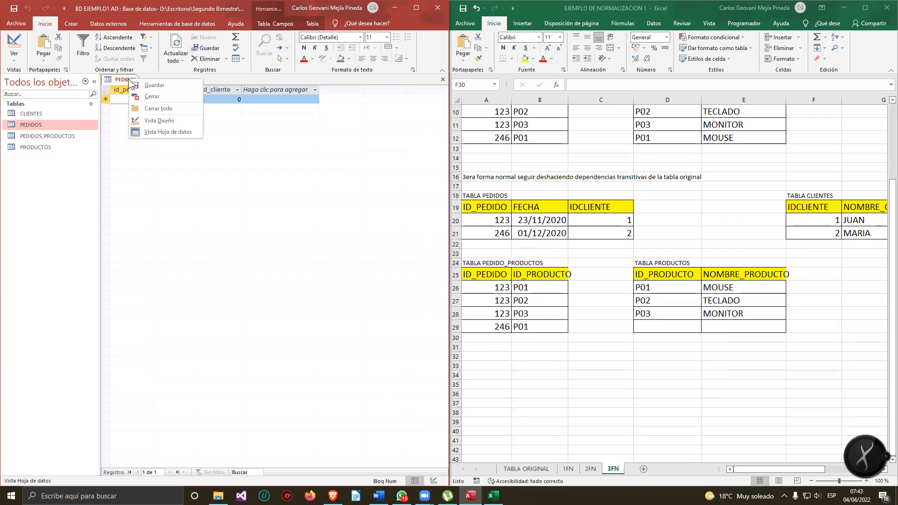
pyautogui.click(159, 120)
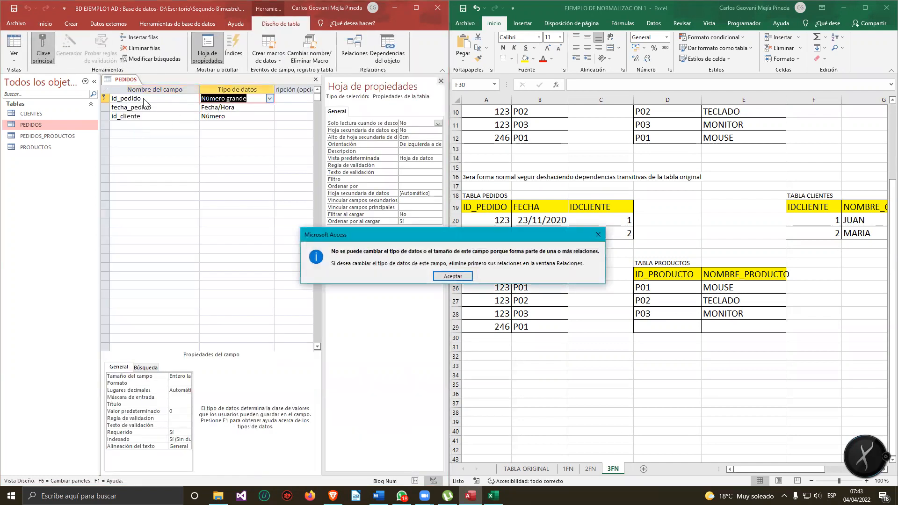
pyautogui.click(453, 277)
pyautogui.rightClick(129, 81)
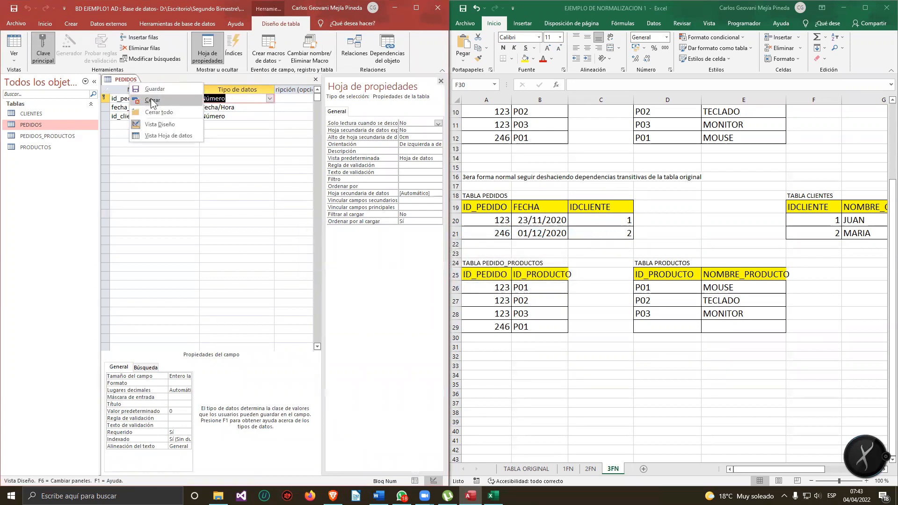
pyautogui.click(154, 100)
pyautogui.doubleClick(46, 130)
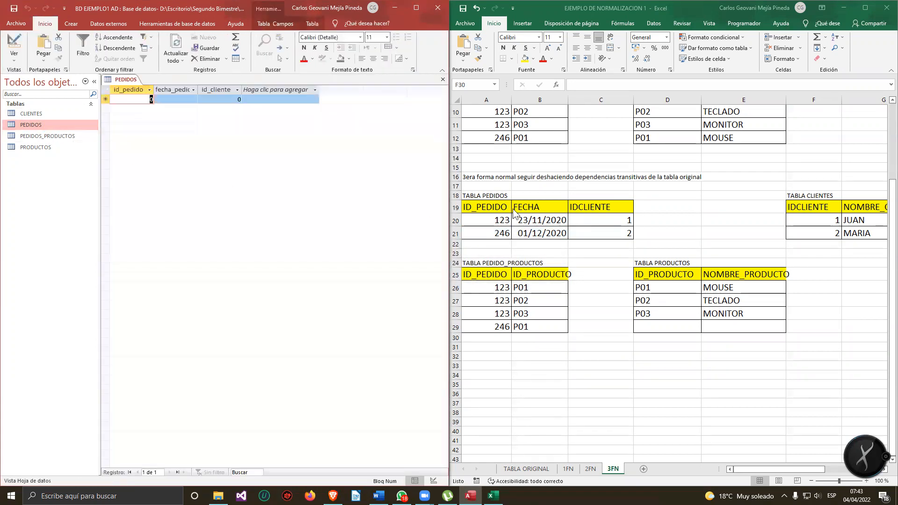
# Add the first order of the Excel TABLA PEDIDOS to the Access PEDIDOS table with its order ID, date 23/11/2020 and client ID.
pyautogui.click(489, 224)
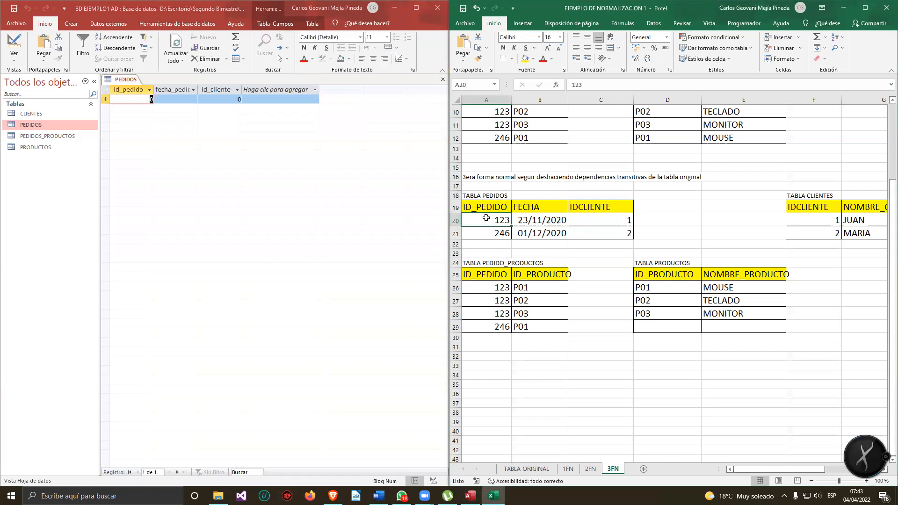
pyautogui.click(536, 229)
pyautogui.click(501, 233)
pyautogui.click(494, 220)
pyautogui.click(171, 98)
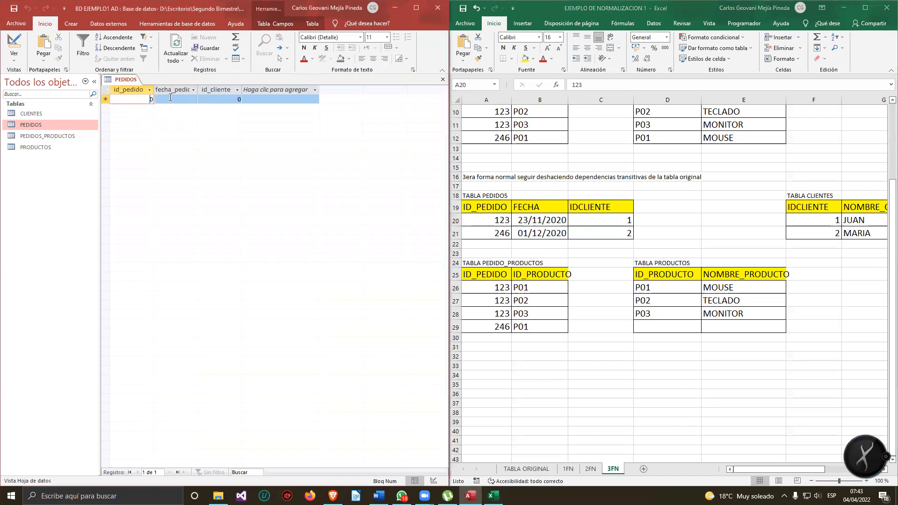
pyautogui.write('123')
pyautogui.press('Delete')
pyautogui.press('Tab')
pyautogui.write('23/')
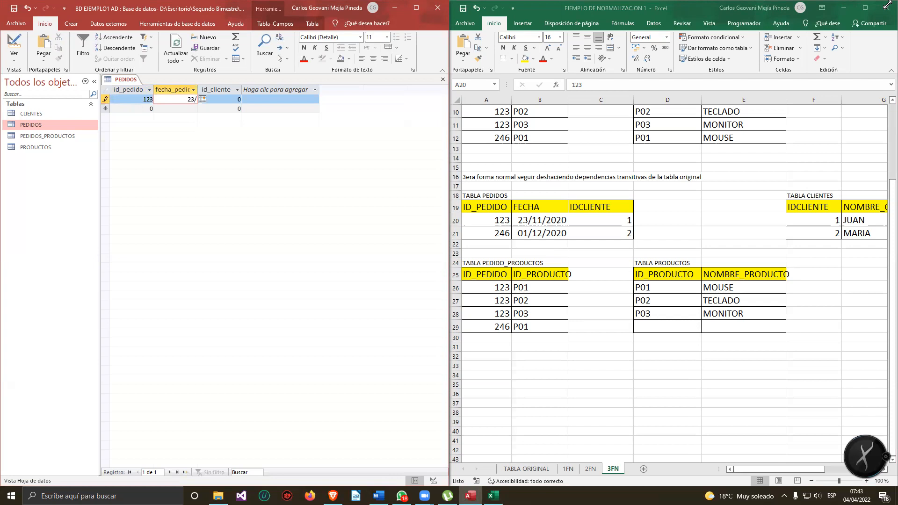
pyautogui.press('Num_Lock')
pyautogui.write('11/2020')
pyautogui.press('Tab')
pyautogui.write('1')
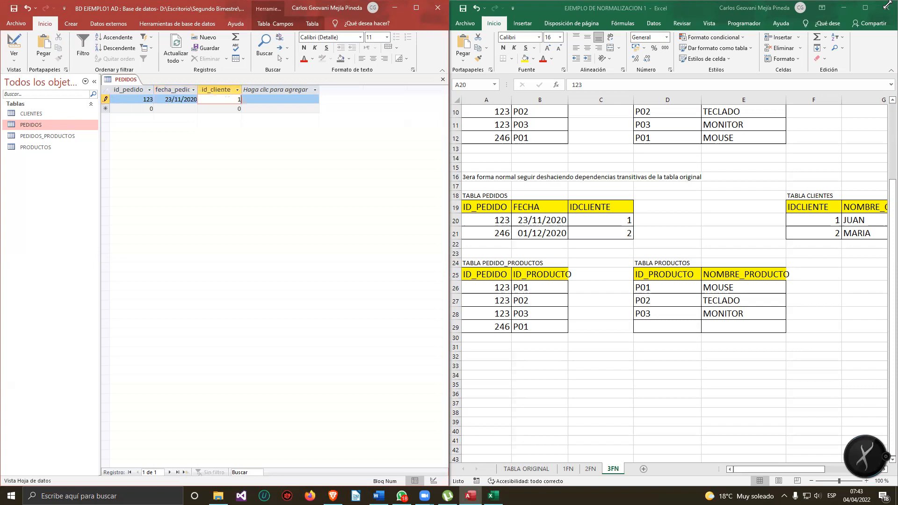
pyautogui.press('Tab')
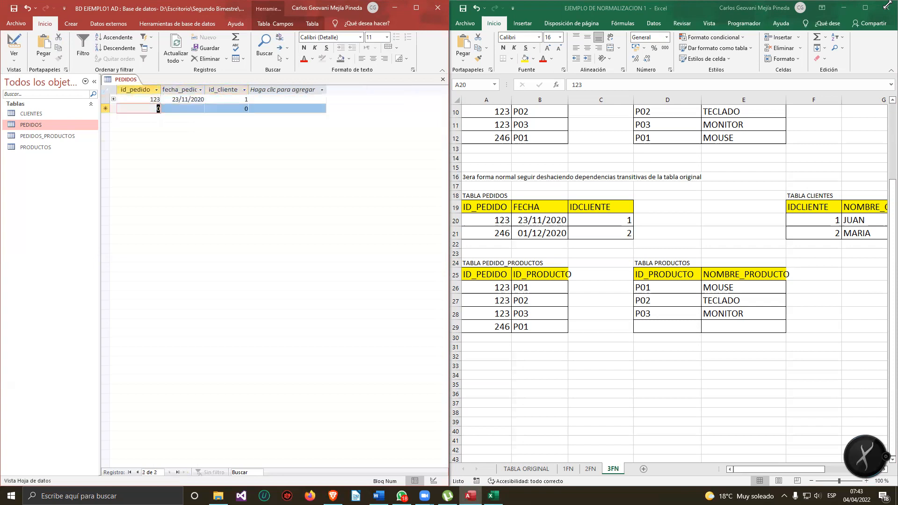
# Add the second order of TABLA PEDIDOS as a new PEDIDOS record with its order ID, date 01/12/2020 and client ID.
pyautogui.write('246')
pyautogui.press('Tab')
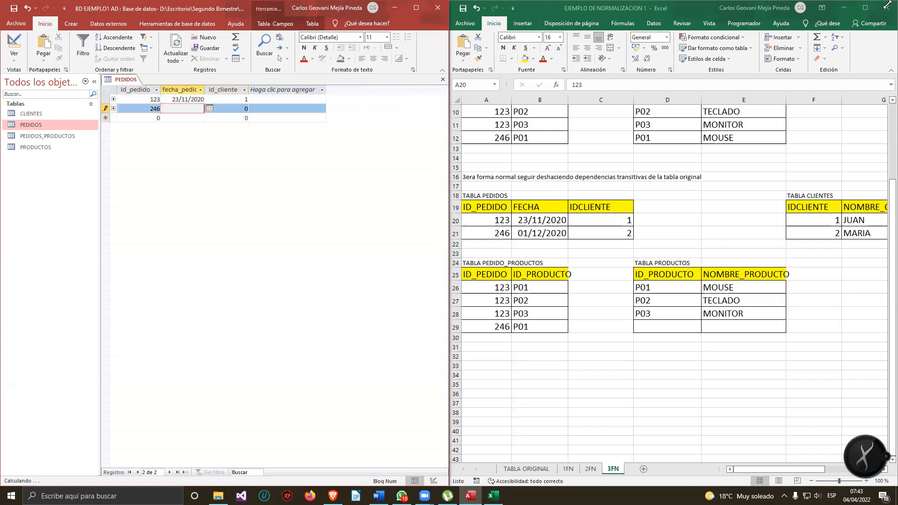
pyautogui.write('01/')
pyautogui.press('Num_Lock')
pyautogui.press('Num_Lock')
pyautogui.write('12/2020')
pyautogui.press('Tab')
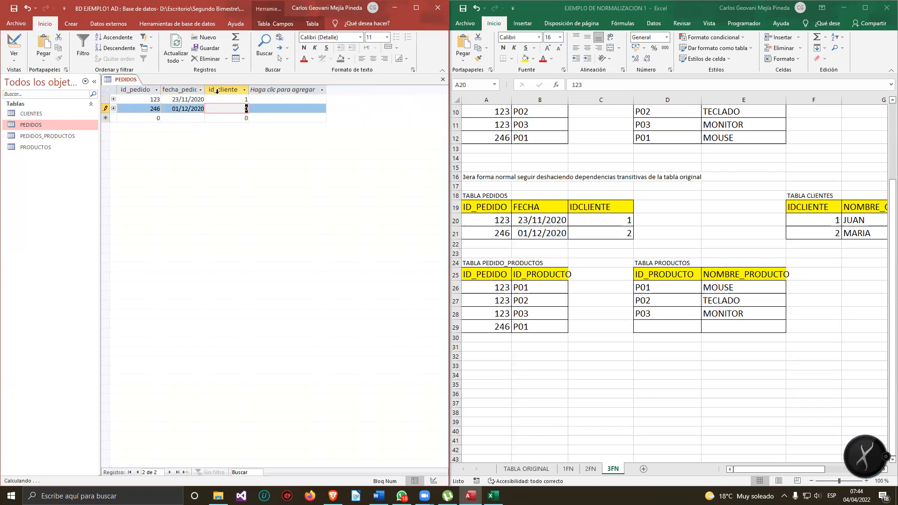
pyautogui.write('2')
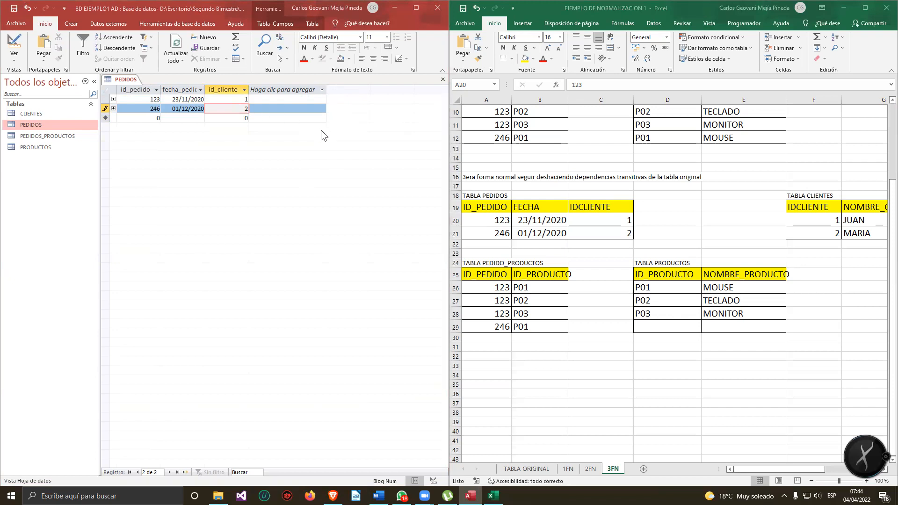
# Save the PEDIDOS table and close it.
pyautogui.rightClick(122, 77)
pyautogui.click(144, 85)
pyautogui.rightClick(123, 80)
pyautogui.click(147, 99)
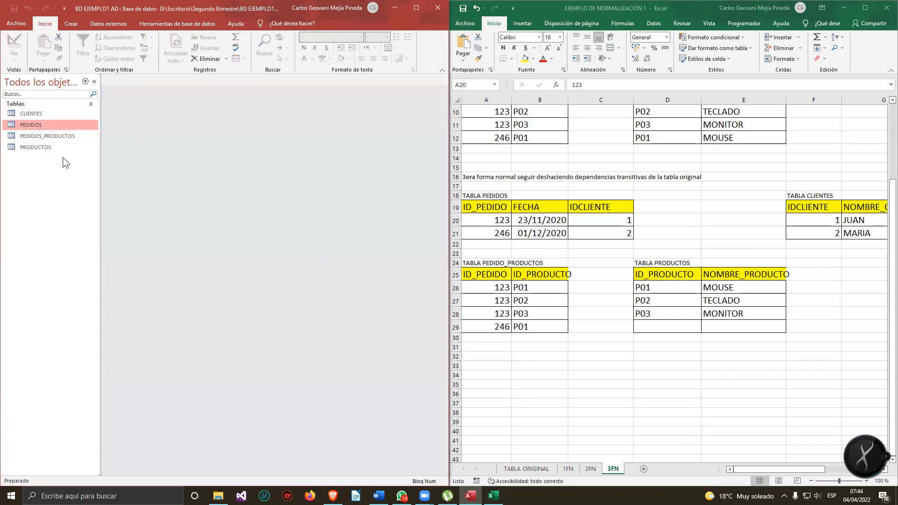
# Open PEDIDOS_PRODUCTOS, check the id_pedido data type in its design view, and close the table.
pyautogui.doubleClick(55, 135)
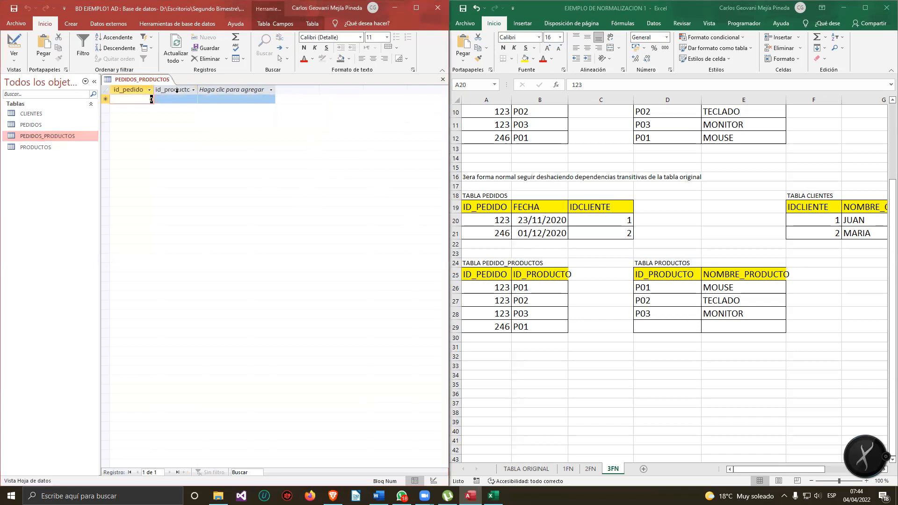
pyautogui.rightClick(151, 83)
pyautogui.click(182, 125)
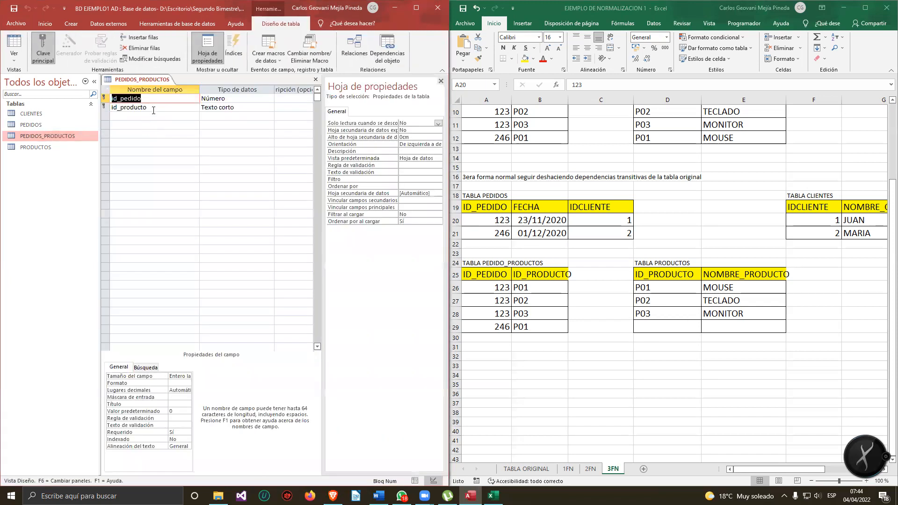
pyautogui.click(242, 98)
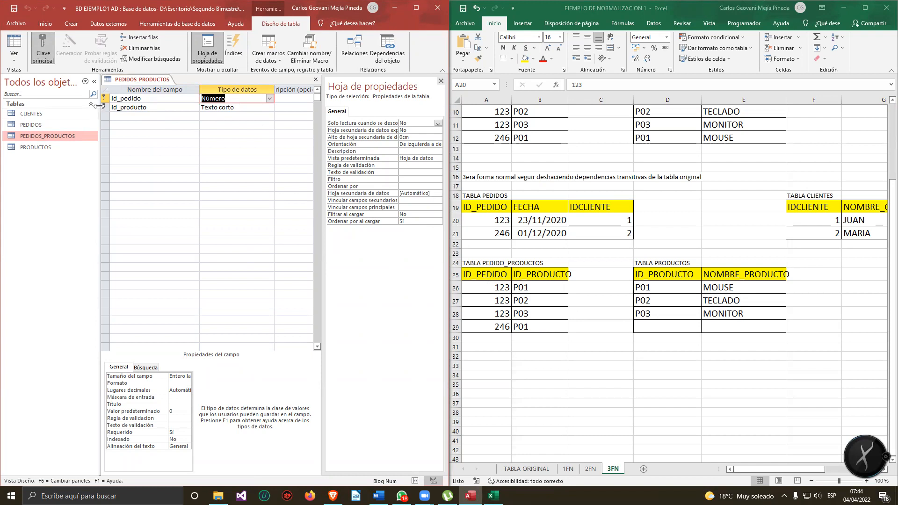
pyautogui.rightClick(151, 80)
pyautogui.click(171, 97)
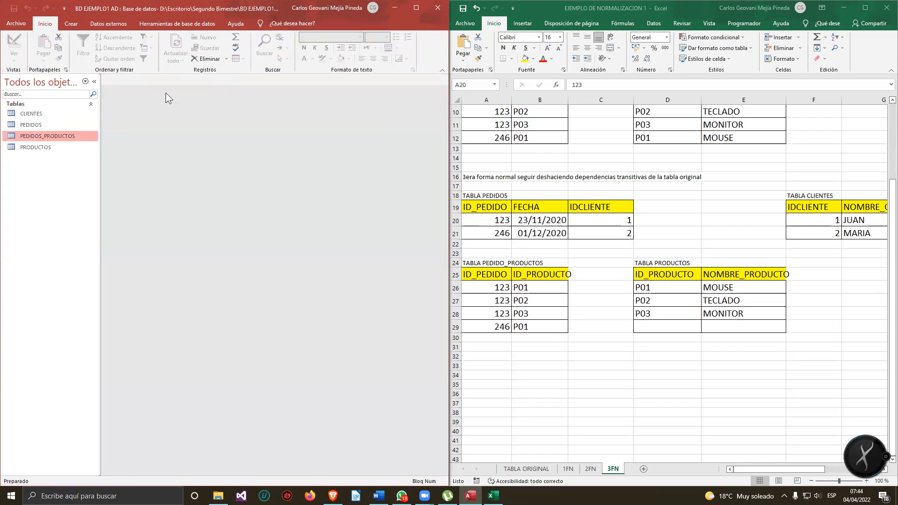
# Open the PEDIDOS_PRODUCTOS datasheet and add a record linking the first order's ID to product P01.
pyautogui.doubleClick(51, 136)
pyautogui.write('123')
pyautogui.press('BackSpace')
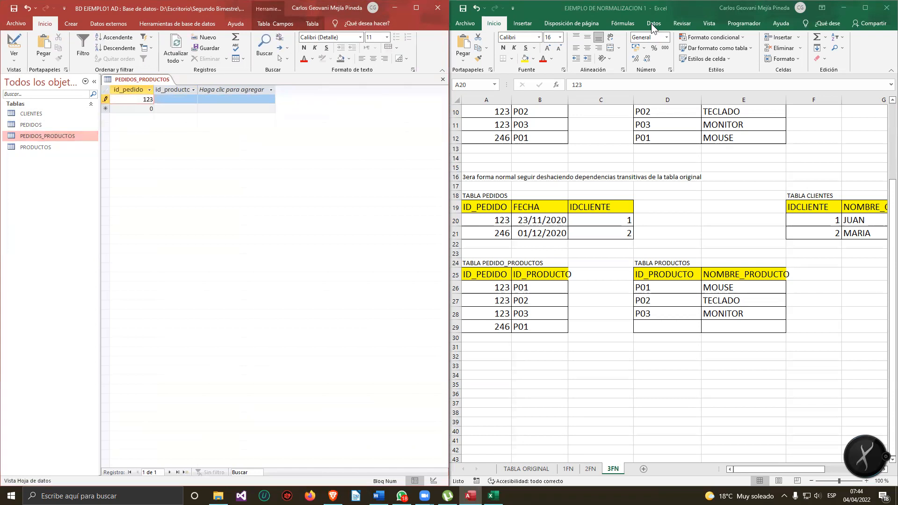
pyautogui.press('Tab')
pyautogui.write('P01')
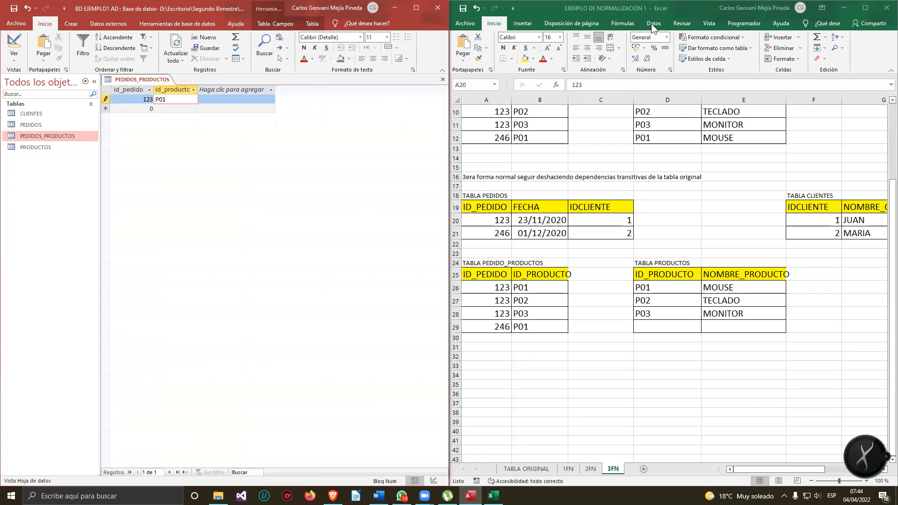
pyautogui.press('Tab')
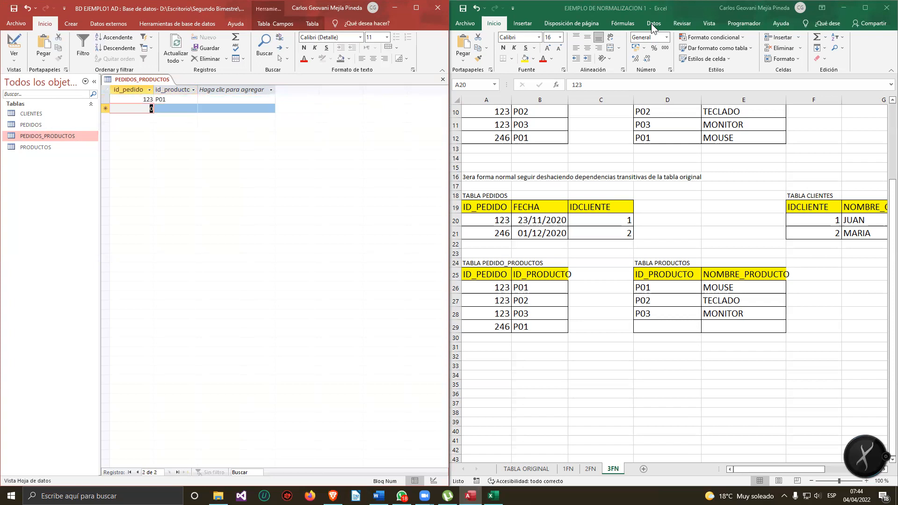
# Add a second PEDIDOS_PRODUCTOS record linking the first order's ID to product P02.
pyautogui.write('123')
pyautogui.press('BackSpace')
pyautogui.write('23')
pyautogui.press('Tab')
pyautogui.write('P02')
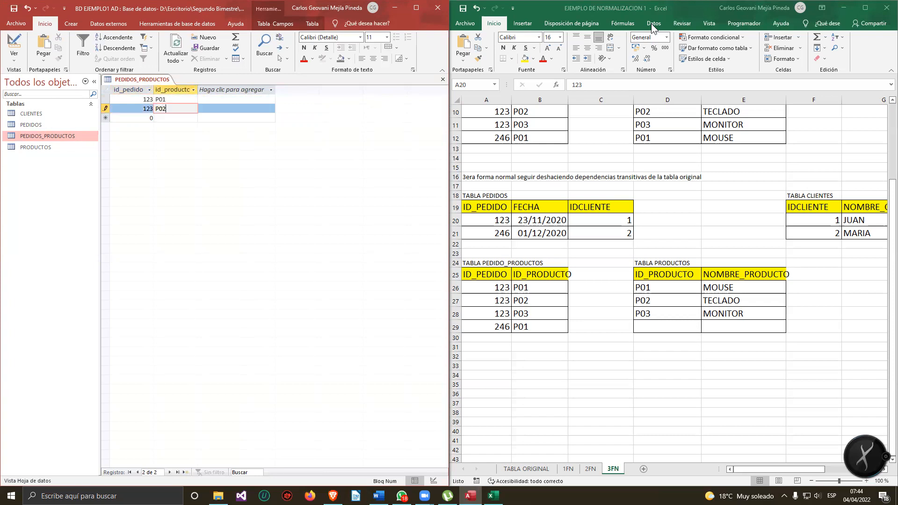
pyautogui.press('Tab')
# Add a third PEDIDOS_PRODUCTOS record linking the first order's ID to product P03.
pyautogui.write('123')
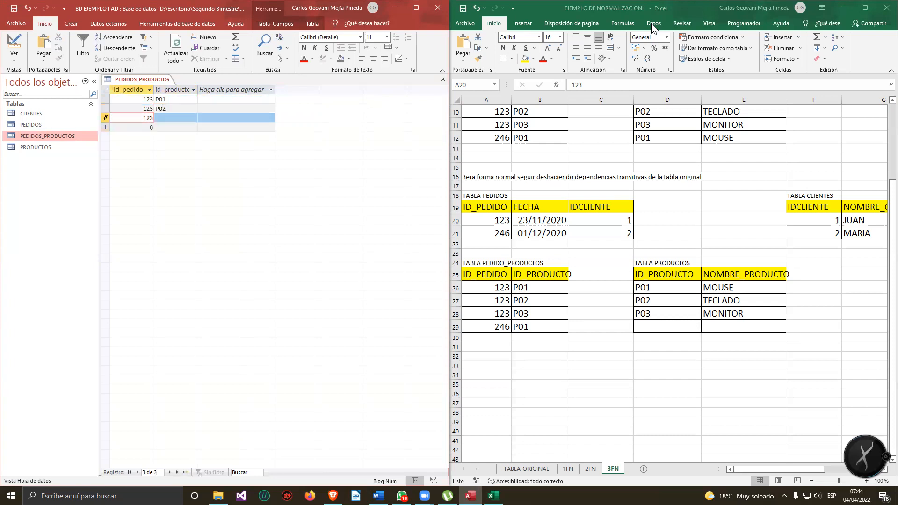
pyautogui.press('Tab')
pyautogui.write('P')
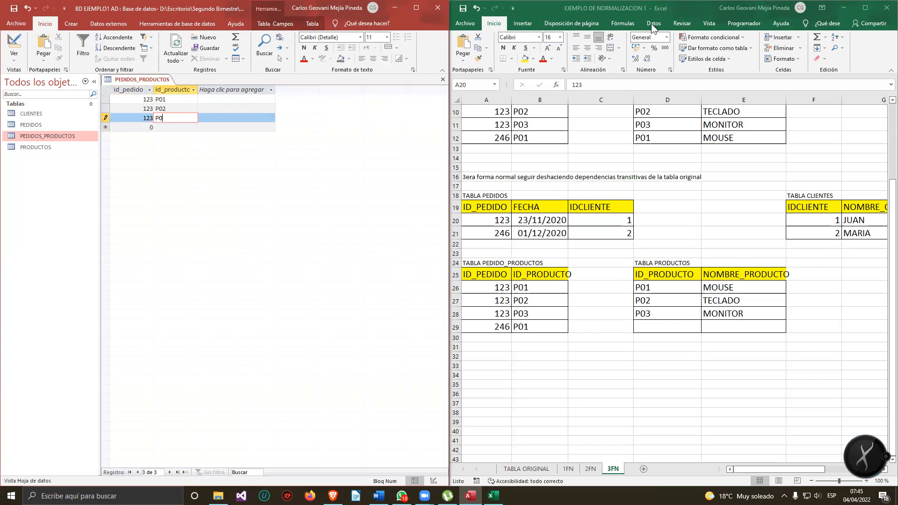
pyautogui.write('03')
pyautogui.press('Tab')
# Add a PEDIDOS_PRODUCTOS record linking the second order's ID to product P01, and close the table.
pyautogui.write('246')
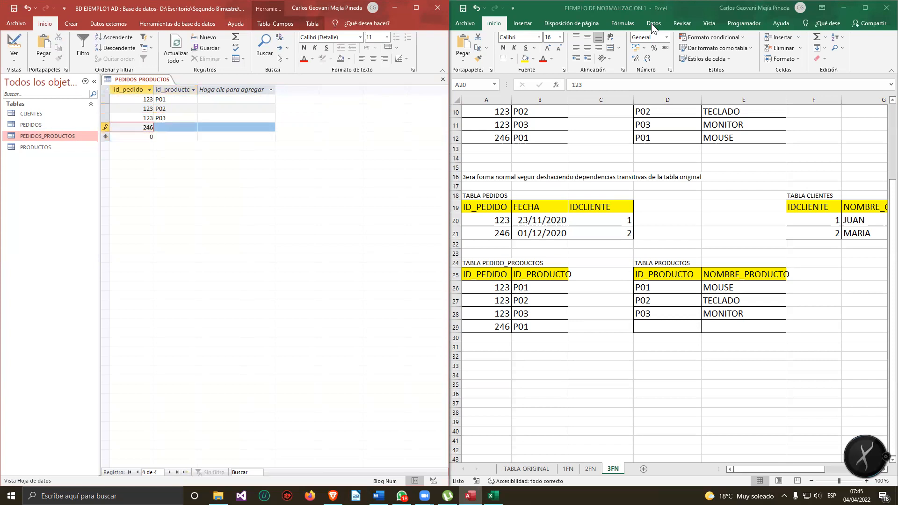
pyautogui.press('Tab')
pyautogui.write('P01')
pyautogui.press('Up')
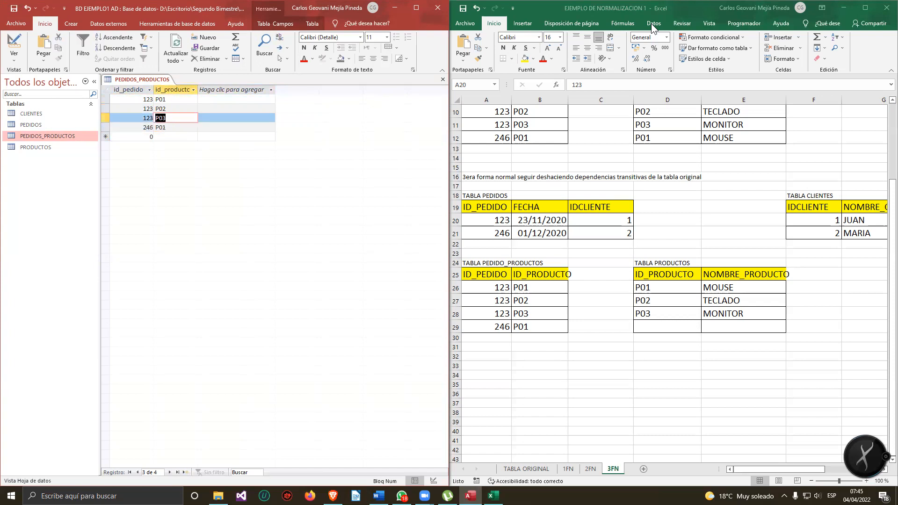
pyautogui.press('Up')
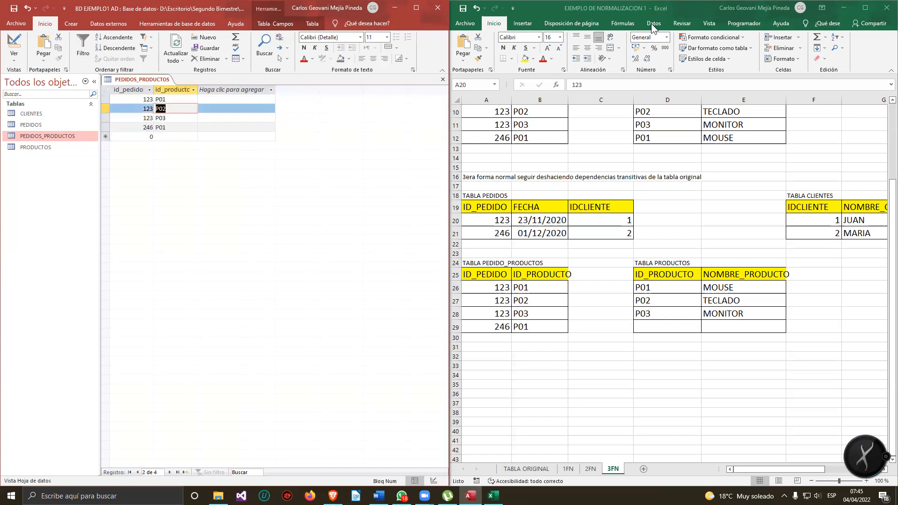
pyautogui.rightClick(151, 76)
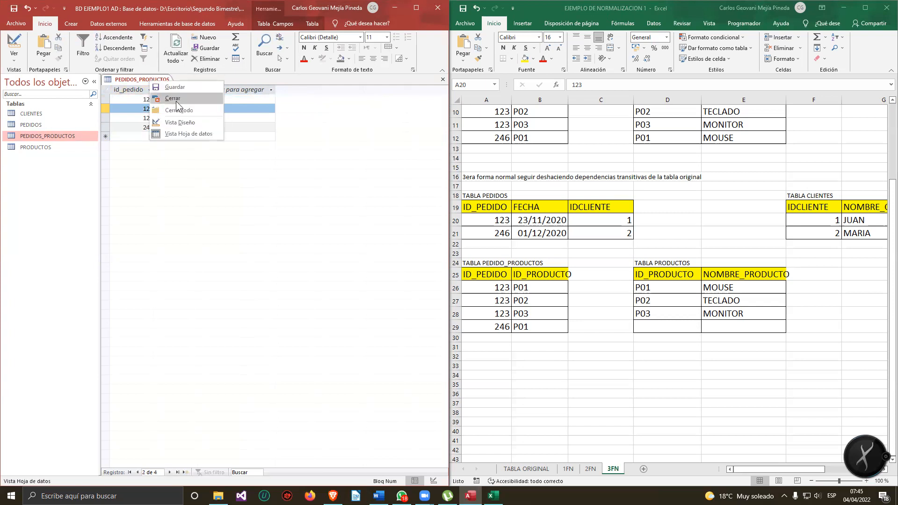
pyautogui.click(176, 101)
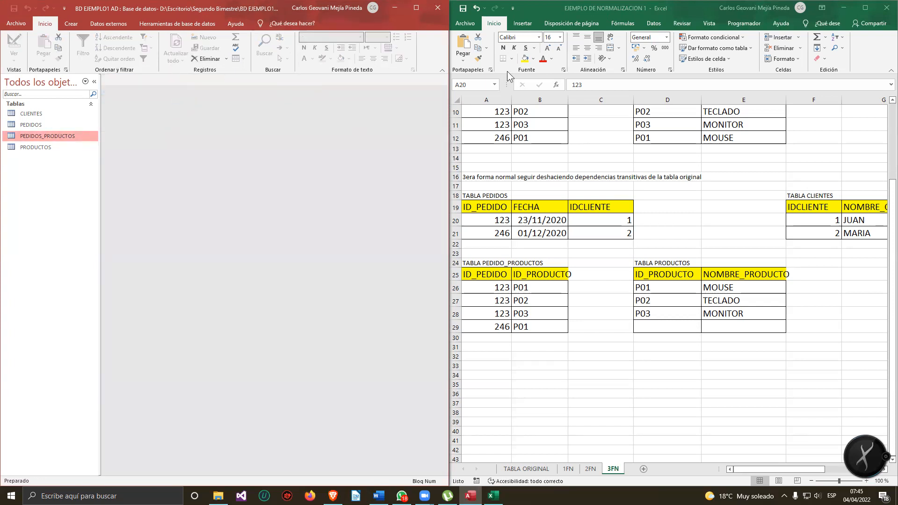